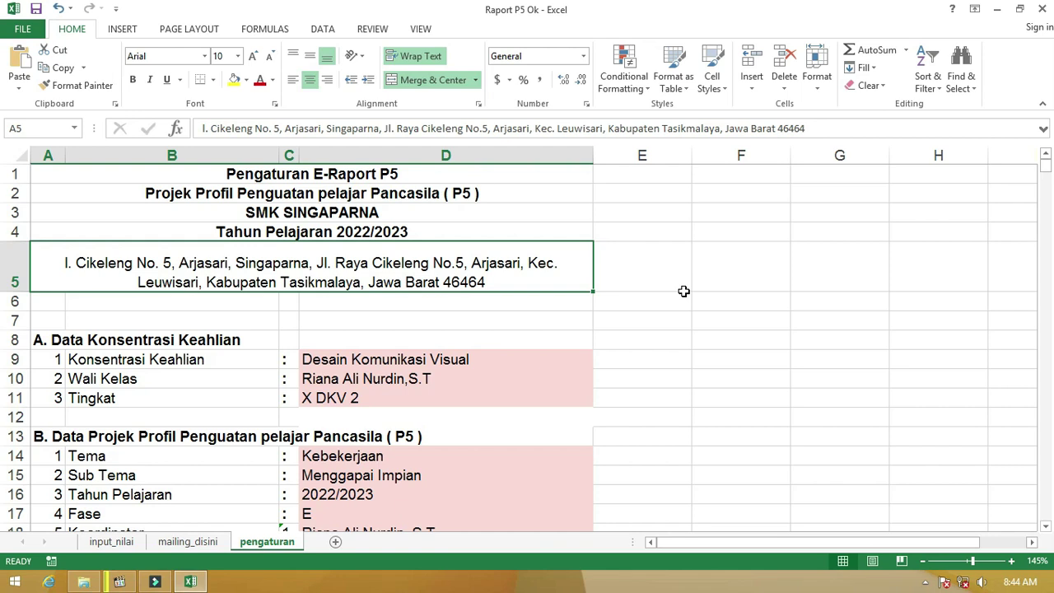
Step: Close the Raport P5 Ok workbook without saving changes and switch to the Raport P5 folder in File Explorer
click(1039, 9)
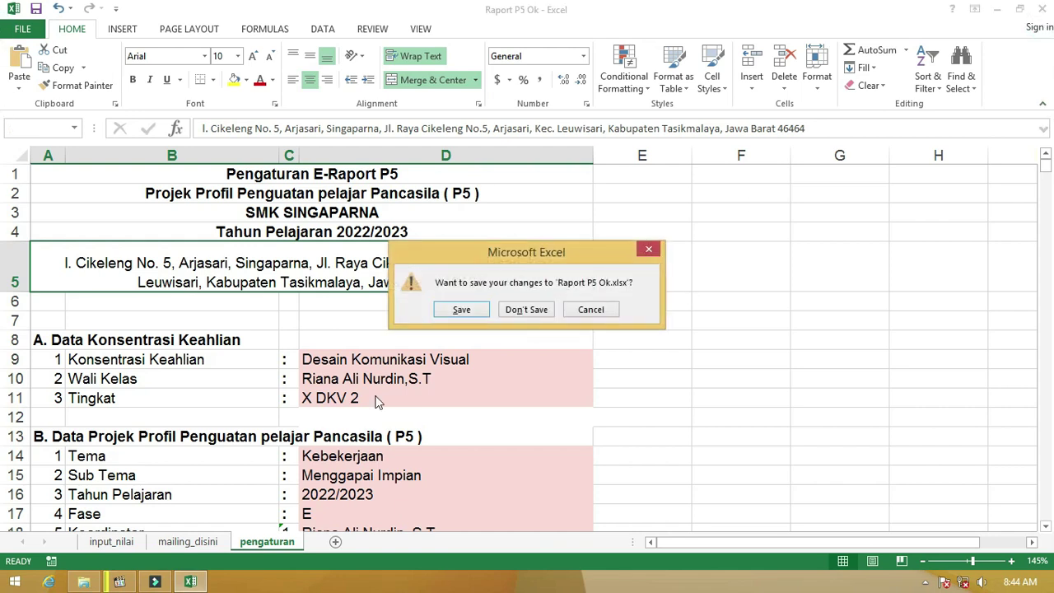
click(526, 309)
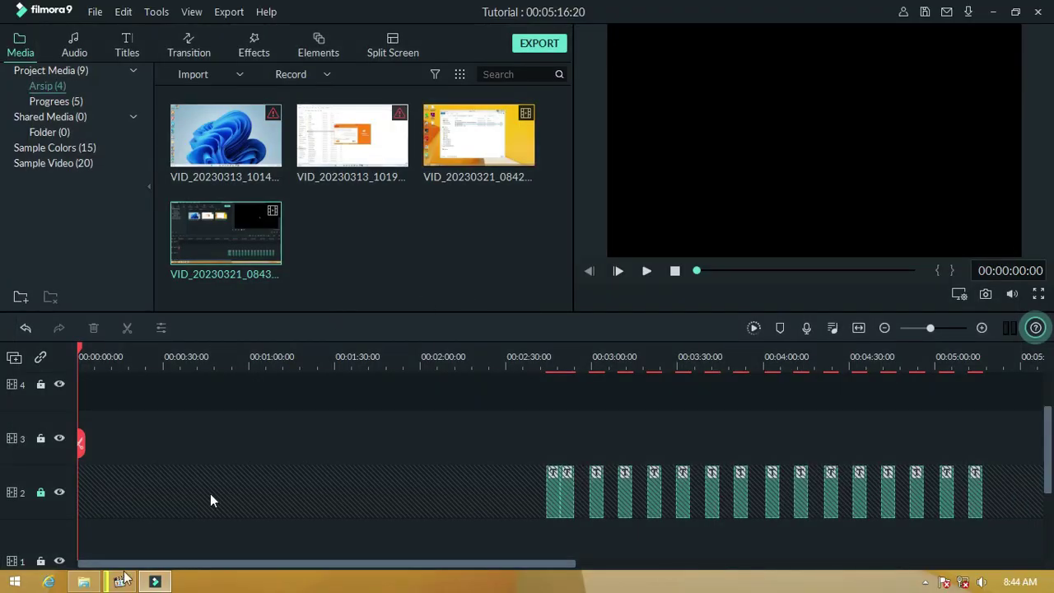
click(83, 581)
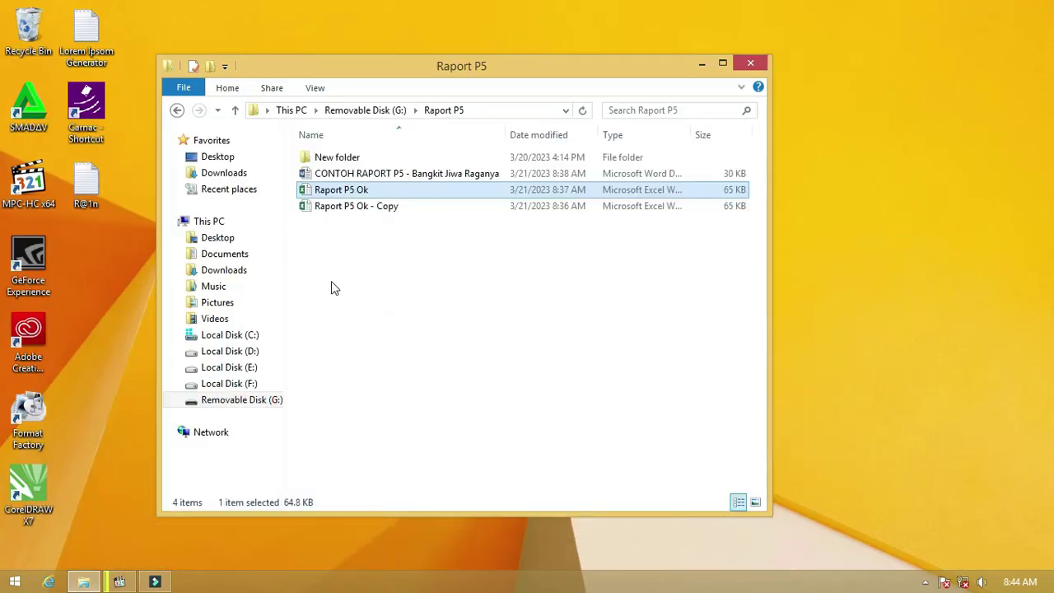
Step: Maximize the folder window, move Raport P5 Ok - Copy into New folder, and widen the Name column
double_click(494, 66)
drag(183, 149, 187, 99)
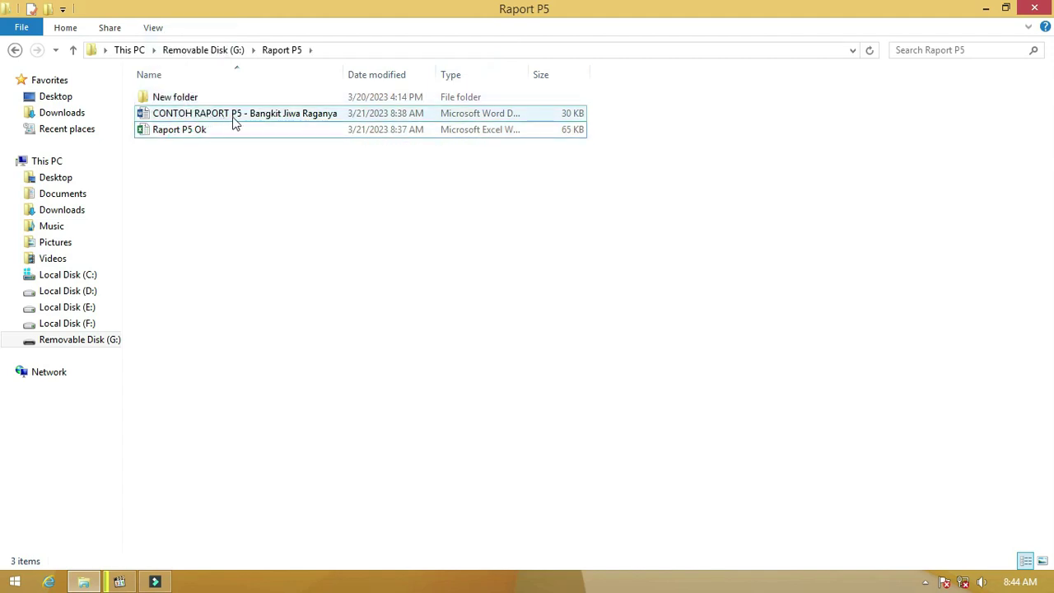
click(345, 74)
drag(346, 74, 403, 75)
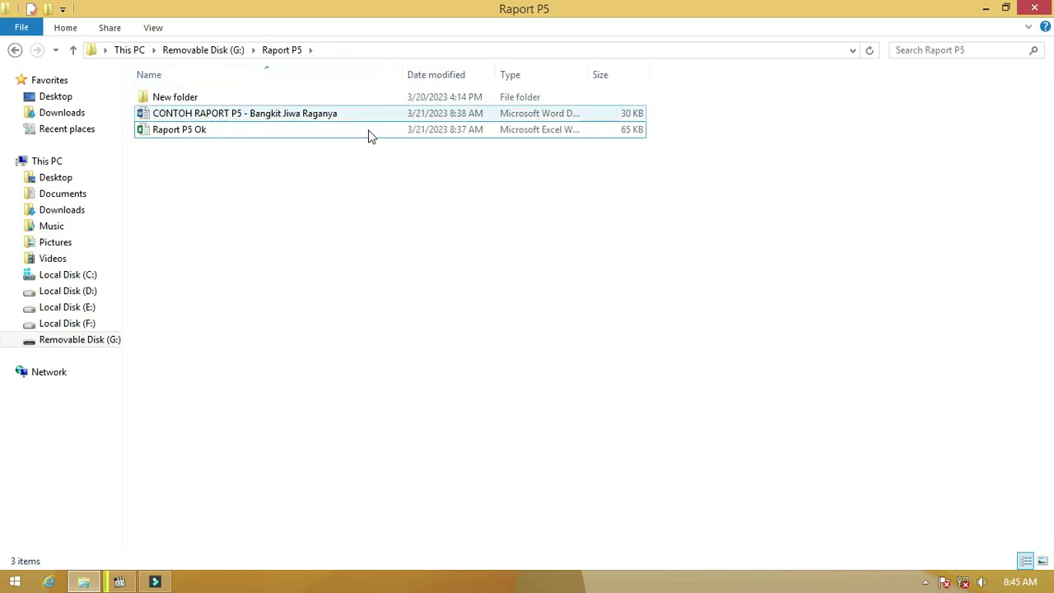
Step: Open the Word document CONTOH RAPORT P5 - Bangkit Jiwa Raganya, declining to load its mailing_disini data
click(201, 135)
click(202, 136)
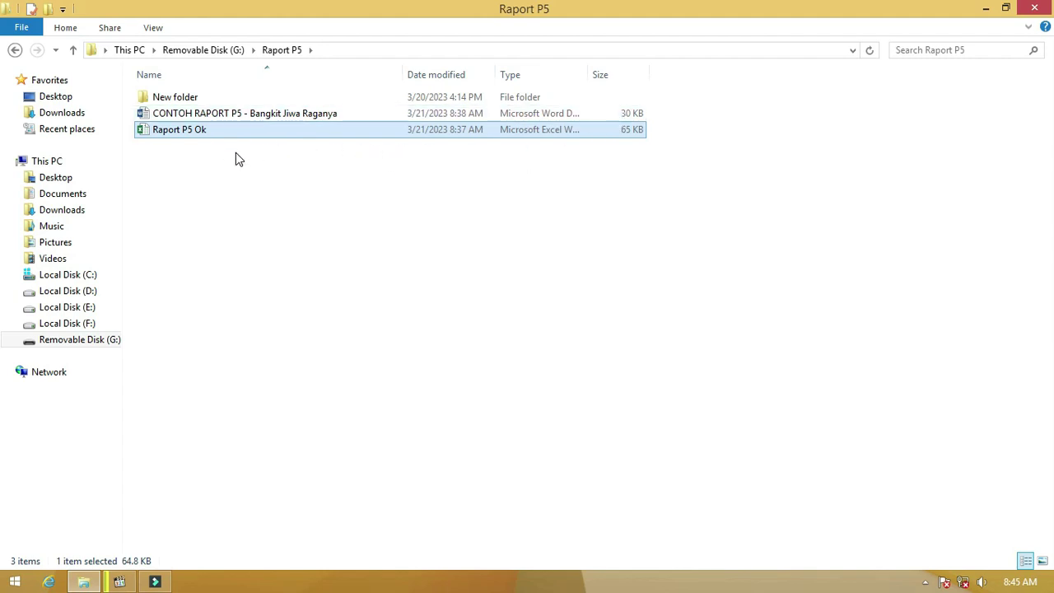
double_click(295, 115)
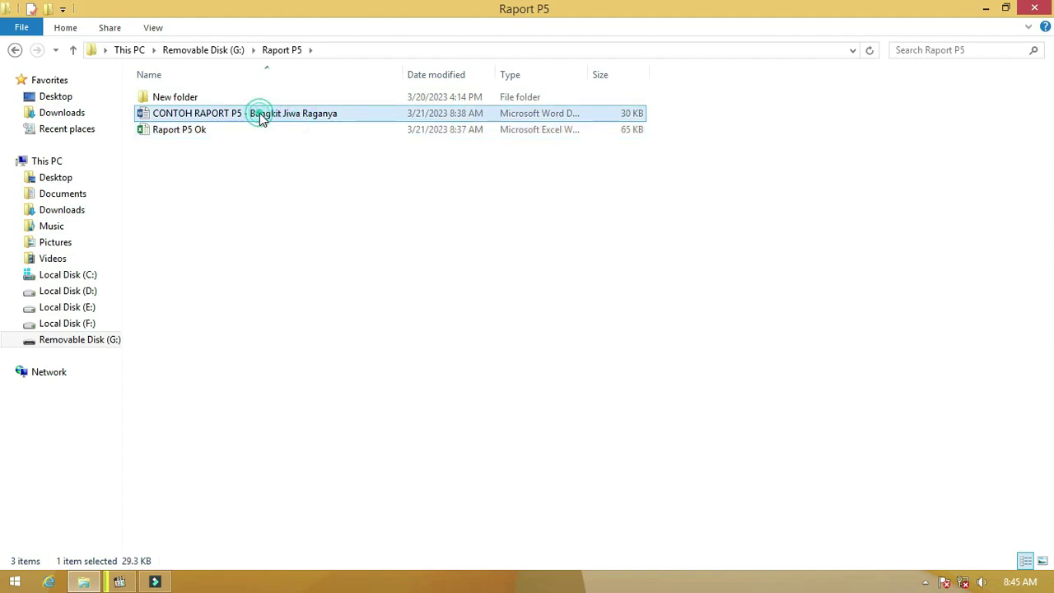
click(564, 364)
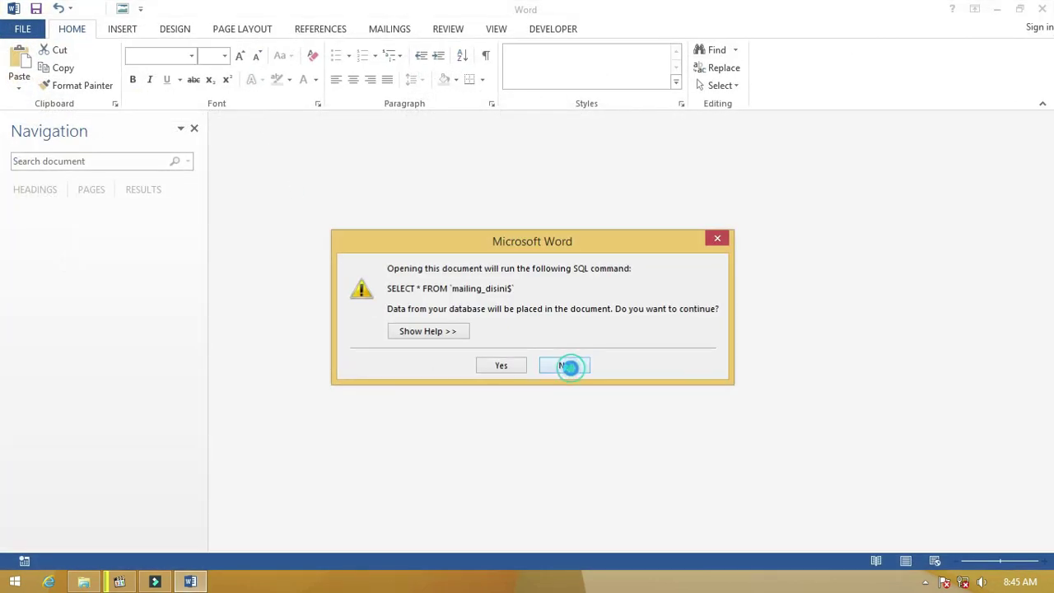
Step: Examine the student header, the Projek Kelas 10 table and the Projek 1 check marks on the sample report
click(552, 233)
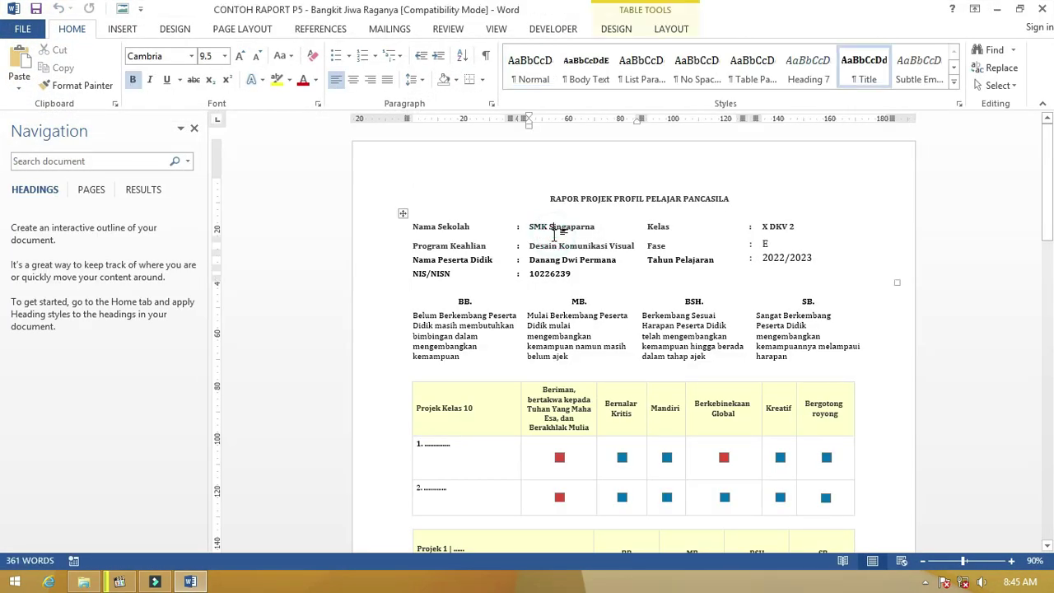
scroll(553, 243, up, 4)
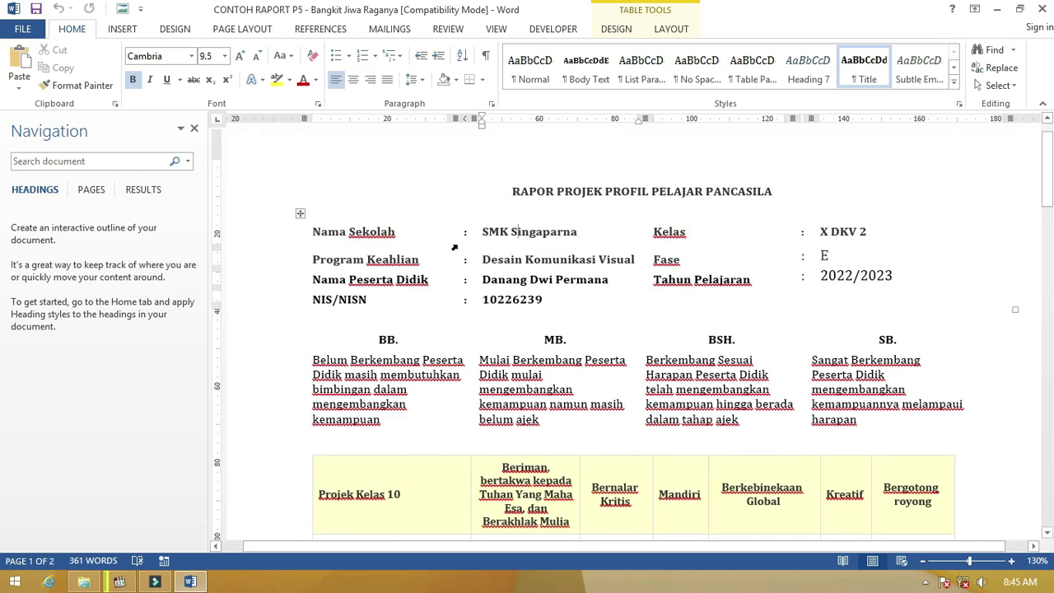
scroll(454, 246, down, 10)
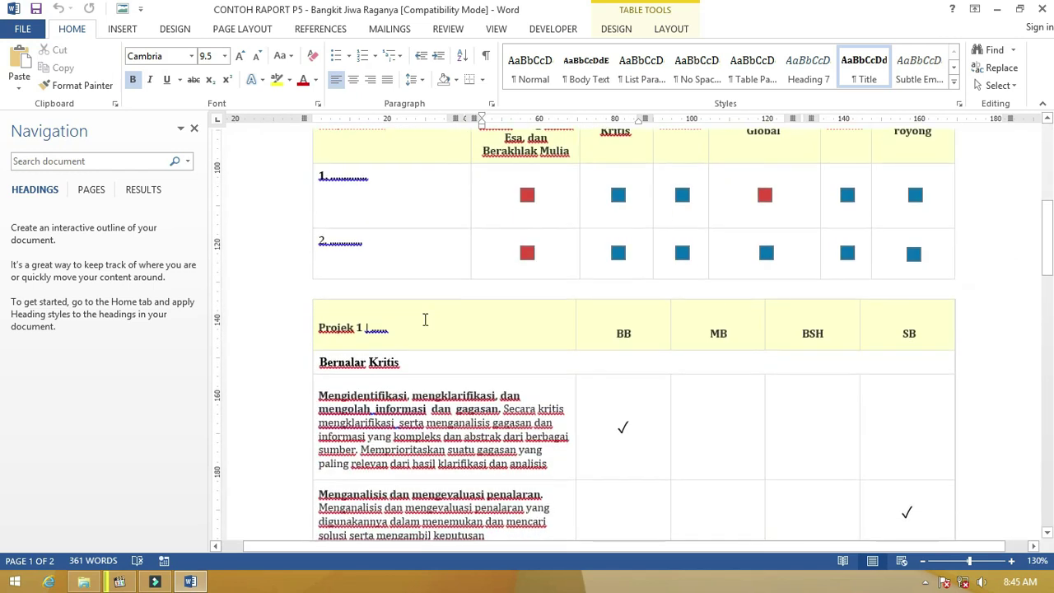
scroll(774, 299, down, 3)
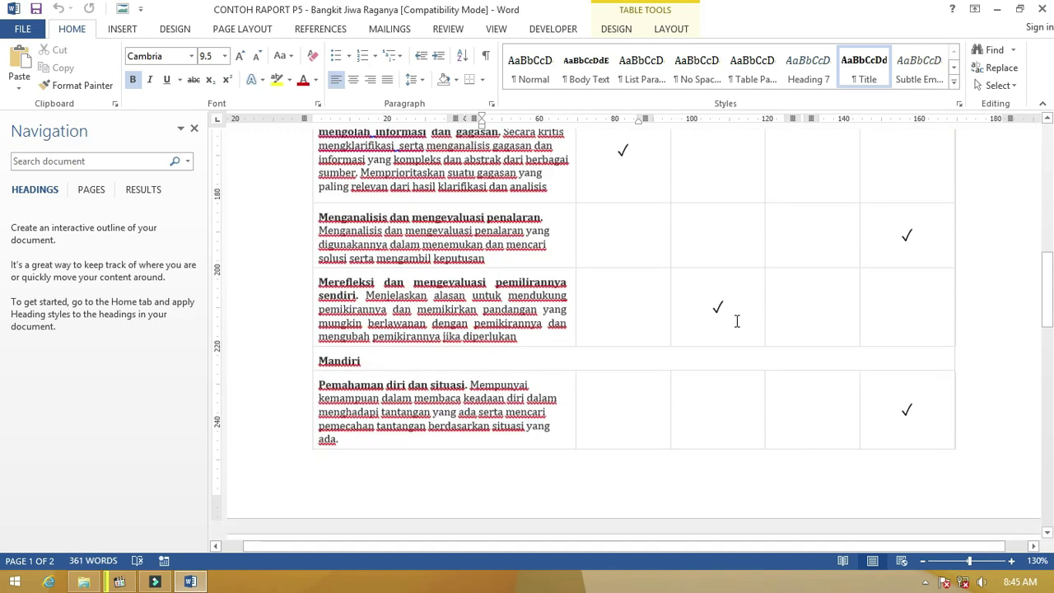
double_click(715, 301)
double_click(619, 147)
double_click(906, 235)
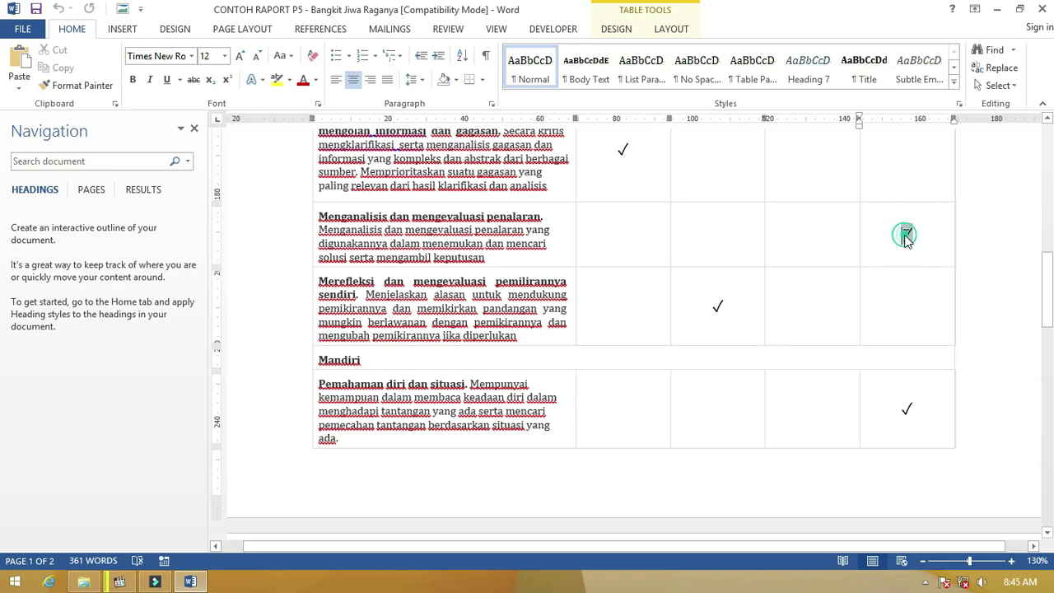
scroll(678, 309, down, 4)
click(699, 230)
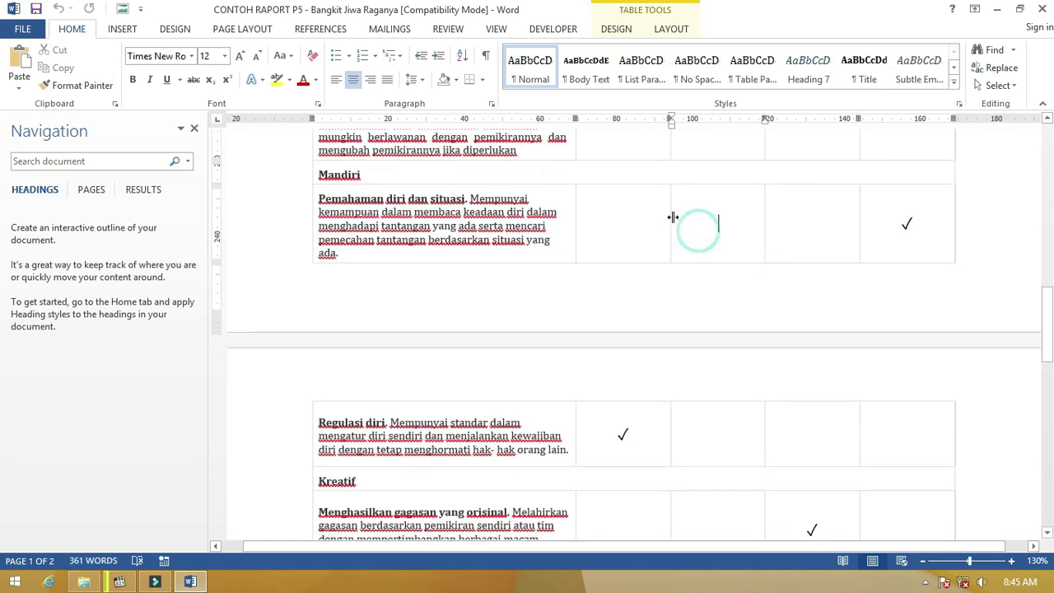
scroll(649, 325, down, 2)
scroll(648, 326, up, 20)
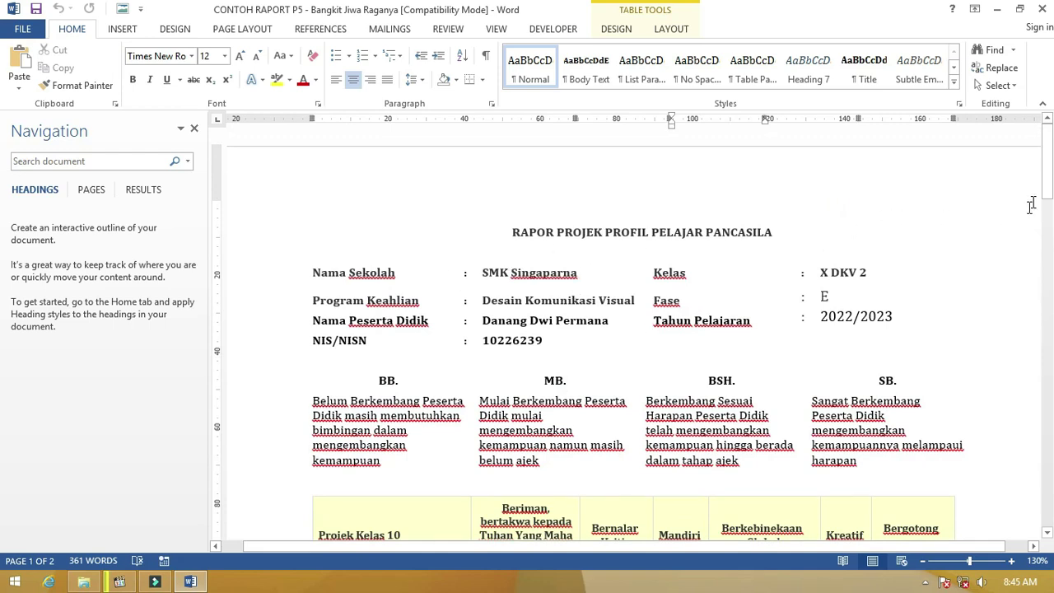
Step: Review the Bergotong royong and Kreatif ratings on page 2, continuing back up through the Mandiri and Bernalar Kritis descriptors
drag(1044, 177, 1049, 348)
scroll(860, 370, down, 10)
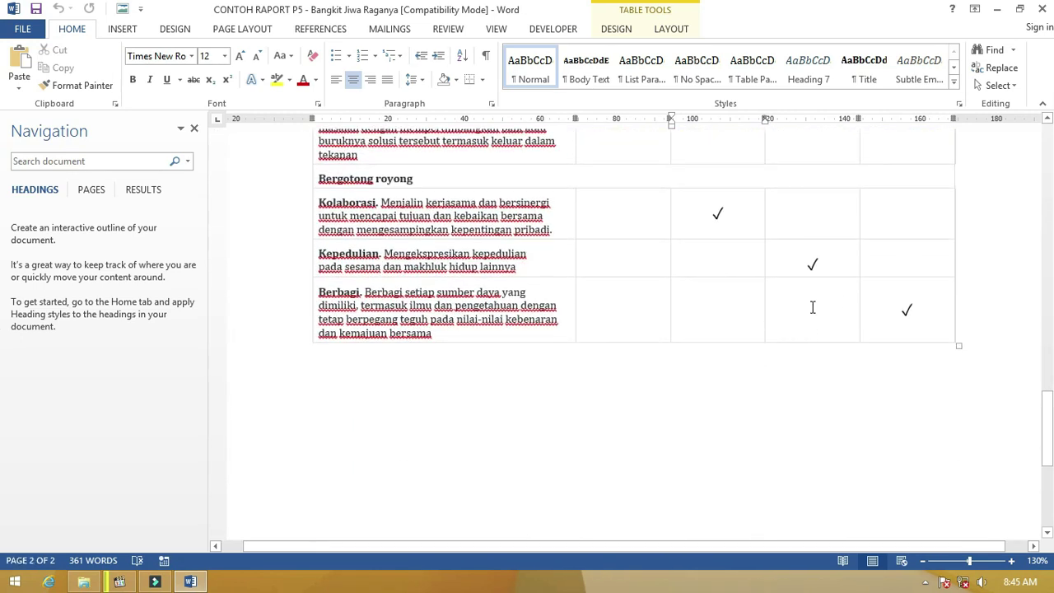
double_click(906, 309)
click(832, 314)
click(717, 306)
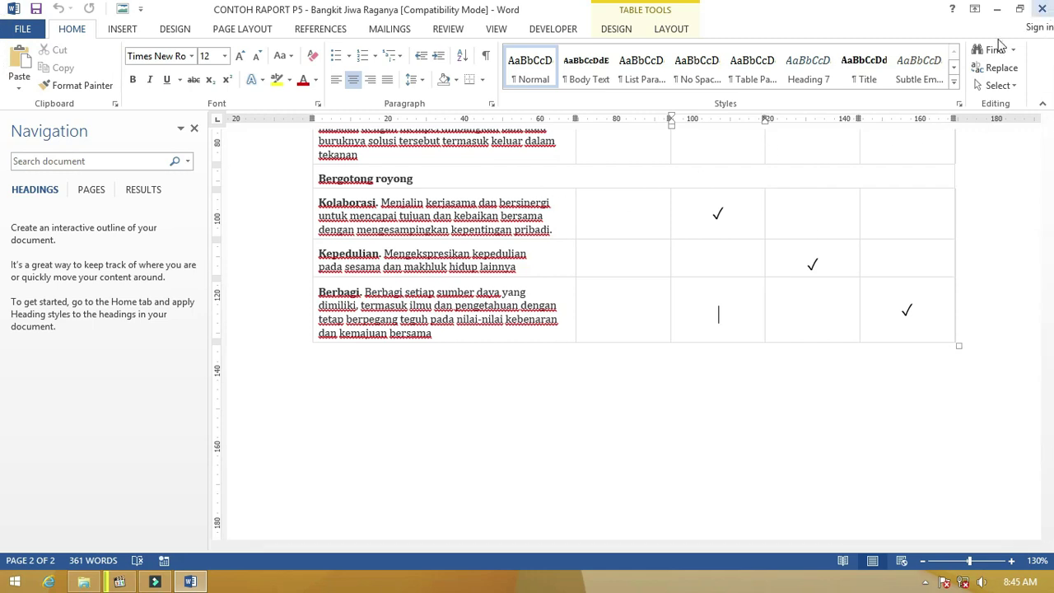
drag(469, 331, 378, 208)
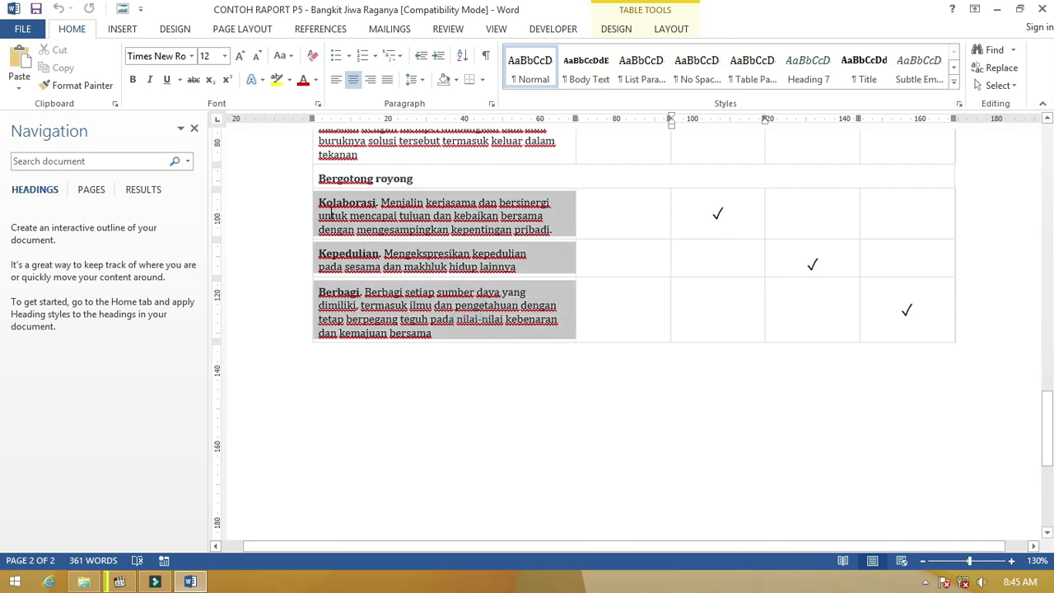
scroll(406, 239, up, 3)
drag(463, 338, 407, 233)
scroll(407, 233, up, 3)
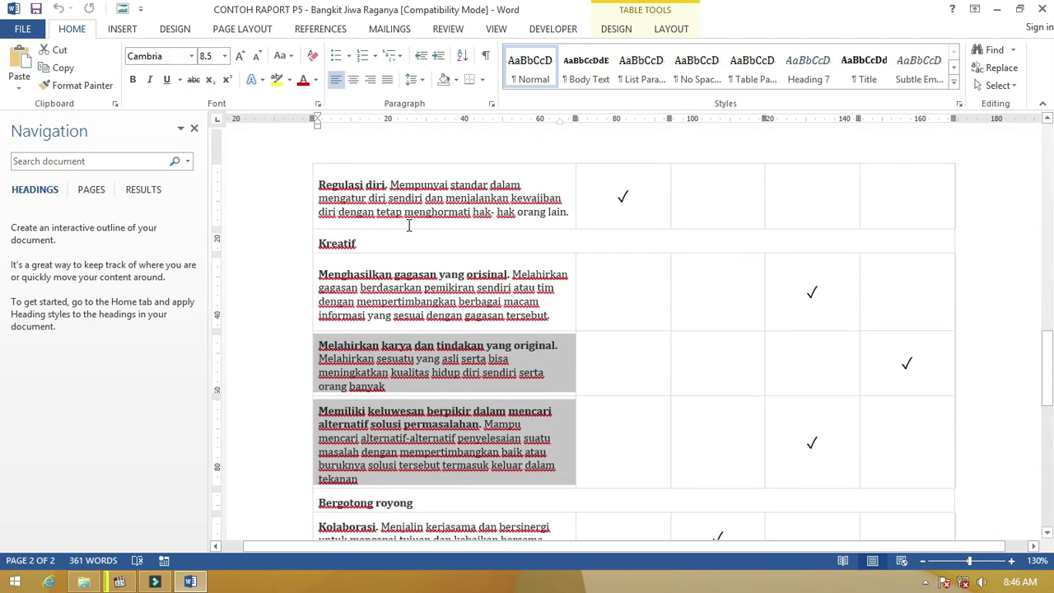
scroll(451, 220, up, 9)
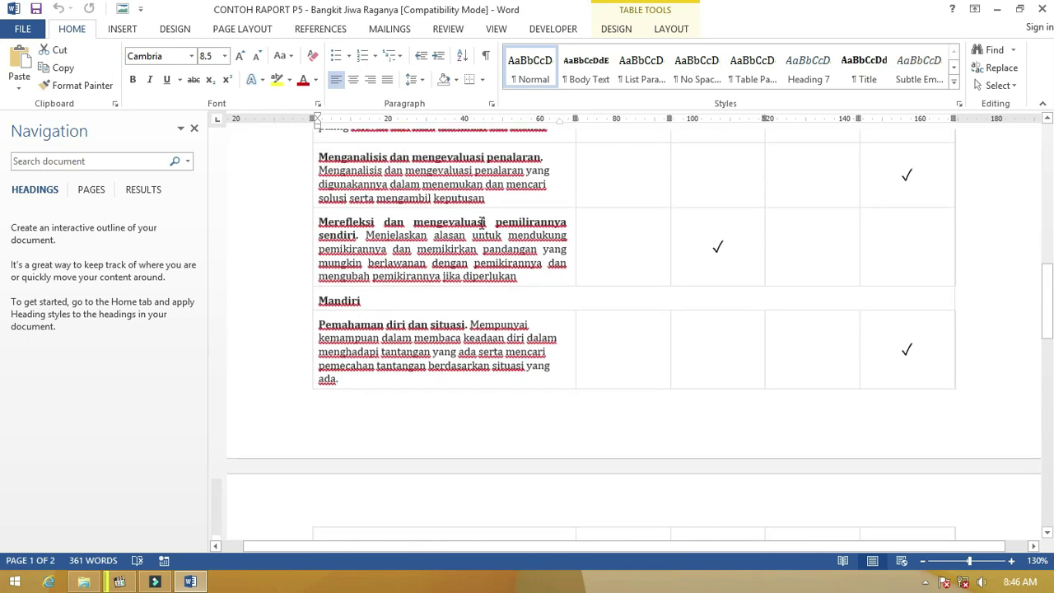
scroll(512, 221, up, 3)
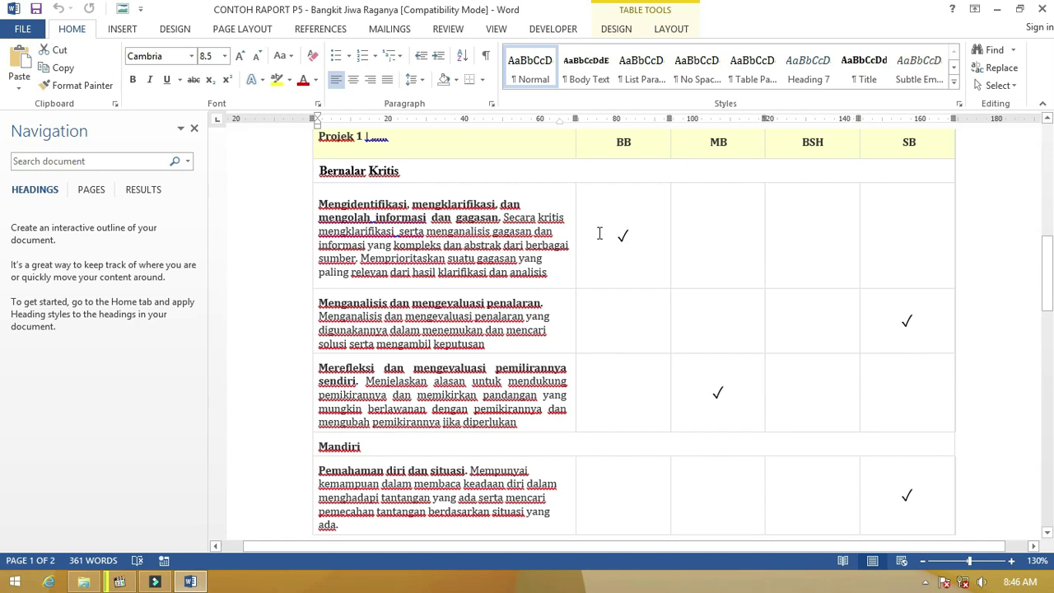
scroll(644, 162, up, 2)
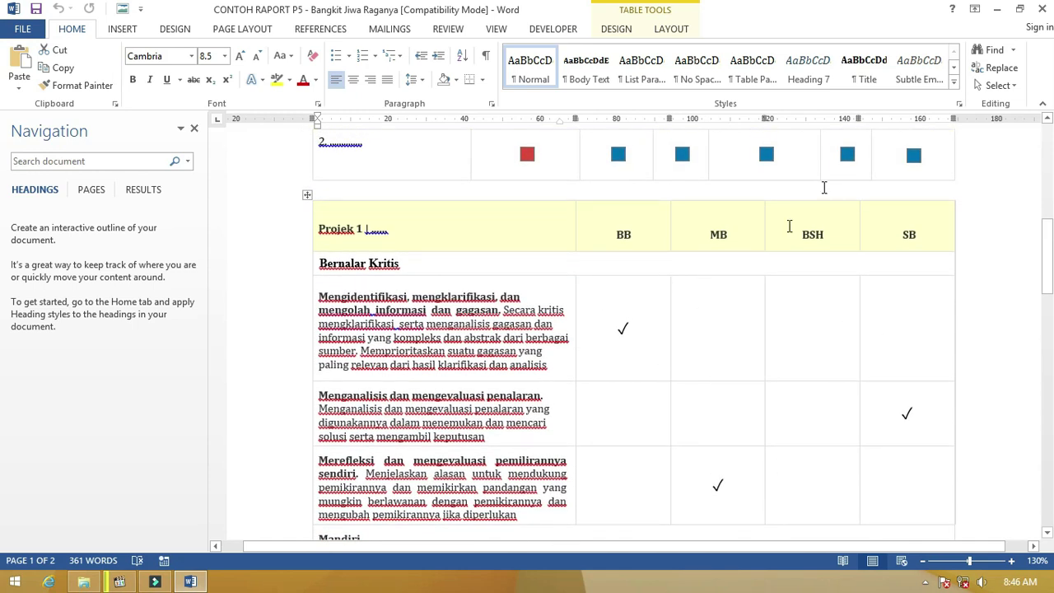
Step: Close the sample report document and open the Raport P5 Ok workbook from the folder
click(1042, 8)
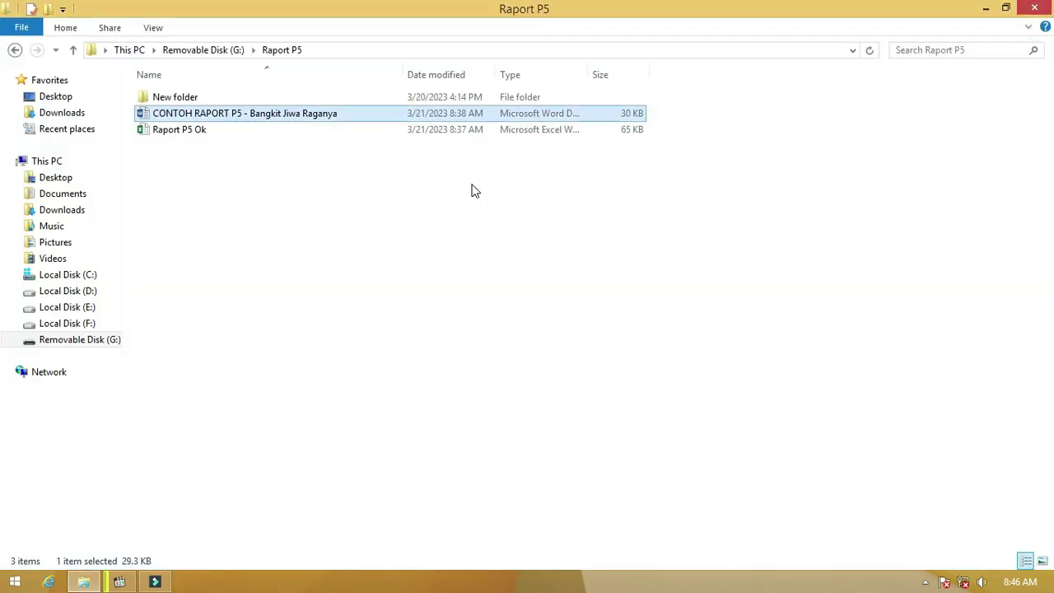
double_click(196, 134)
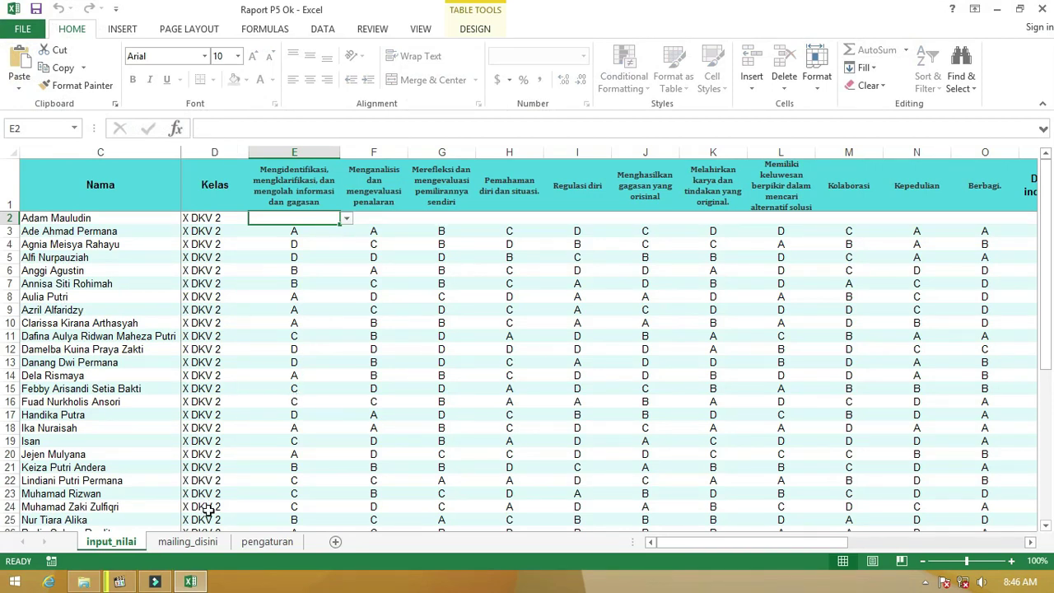
Step: Look over the mailing_disini sheet and the pengaturan sheet, including its participant list and project data
click(188, 540)
scroll(306, 367, up, 6)
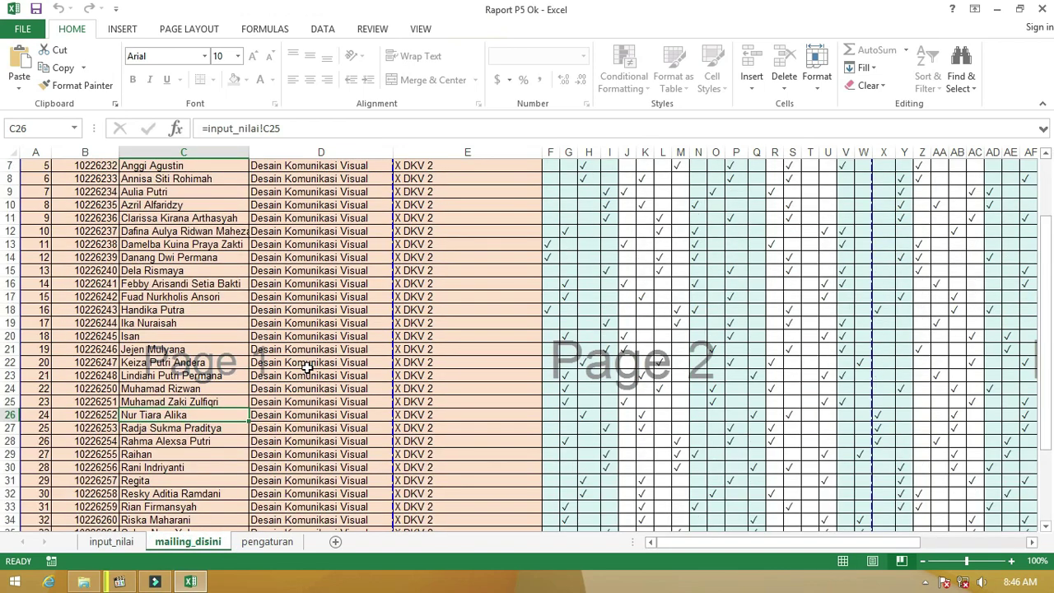
click(282, 543)
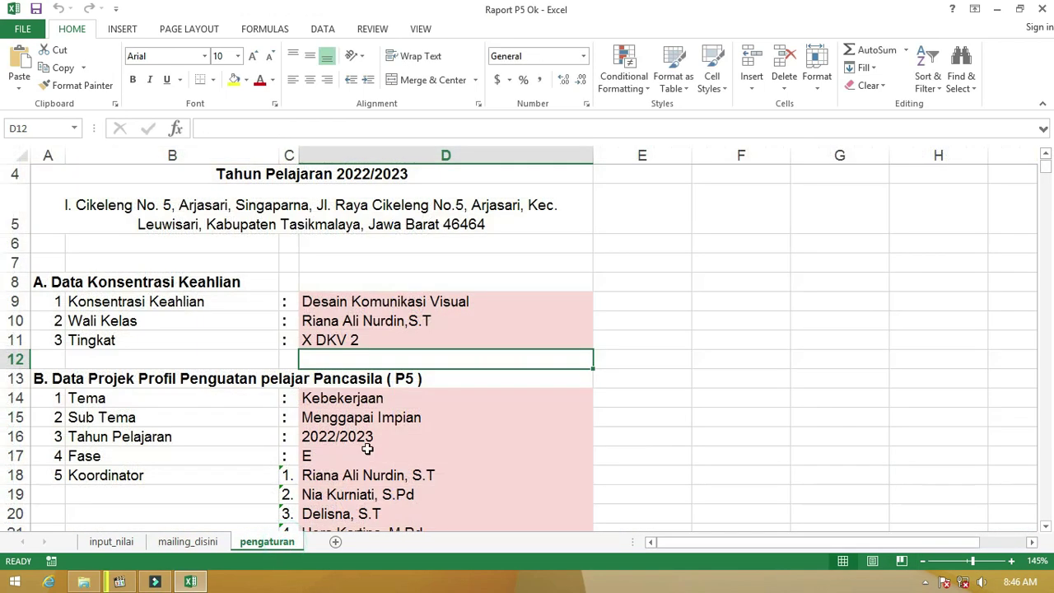
scroll(356, 387, down, 9)
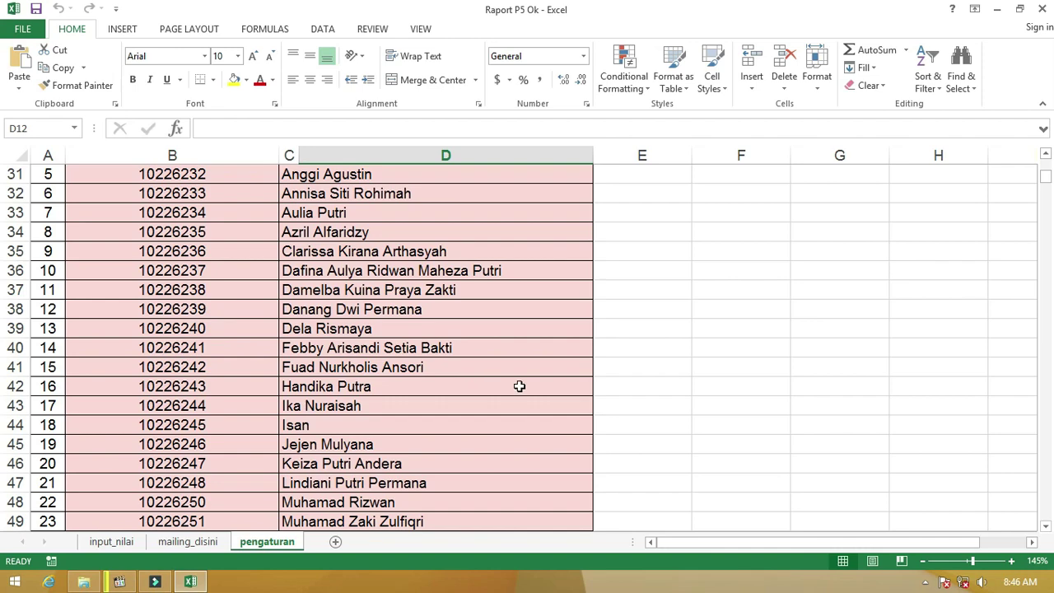
click(642, 309)
click(652, 346)
scroll(513, 343, down, 3)
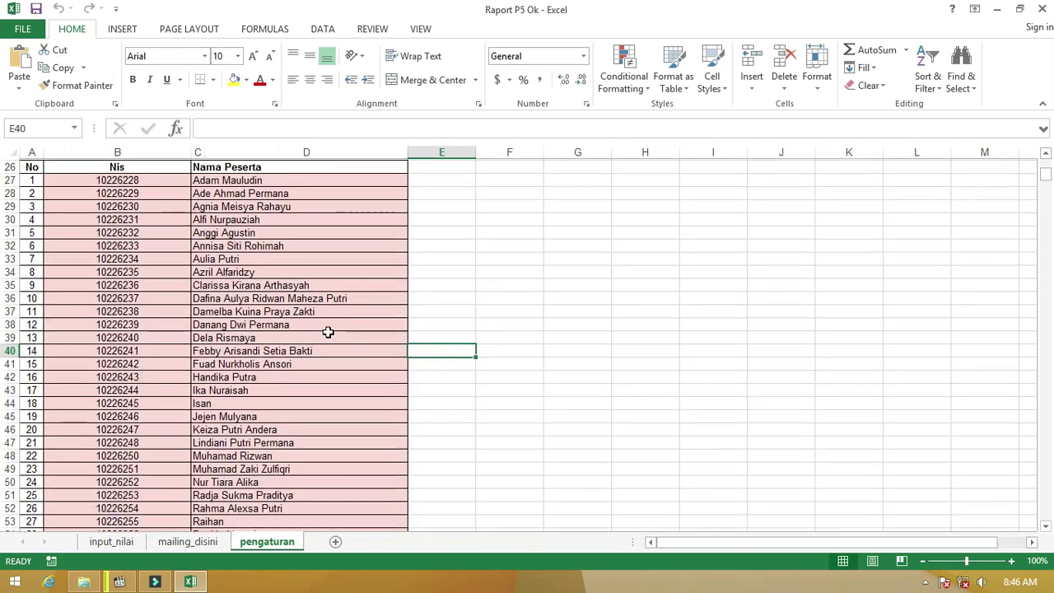
scroll(327, 331, up, 8)
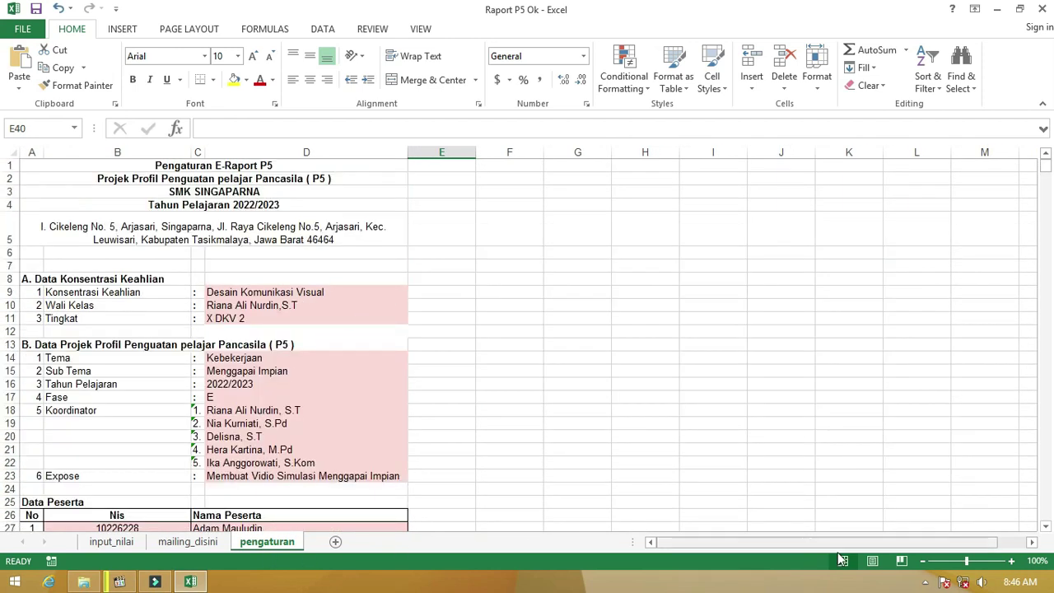
Step: Show the pengaturan sheet in Page Break Preview, enlarged to 130%
click(901, 560)
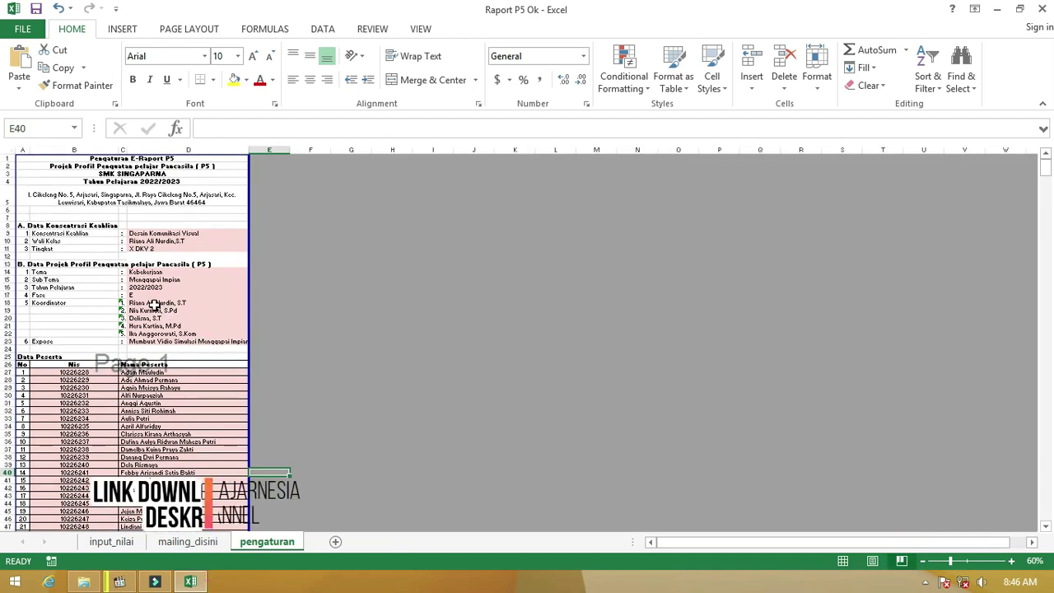
ctrl+scroll(153, 306, up, 5)
scroll(184, 296, up, 7)
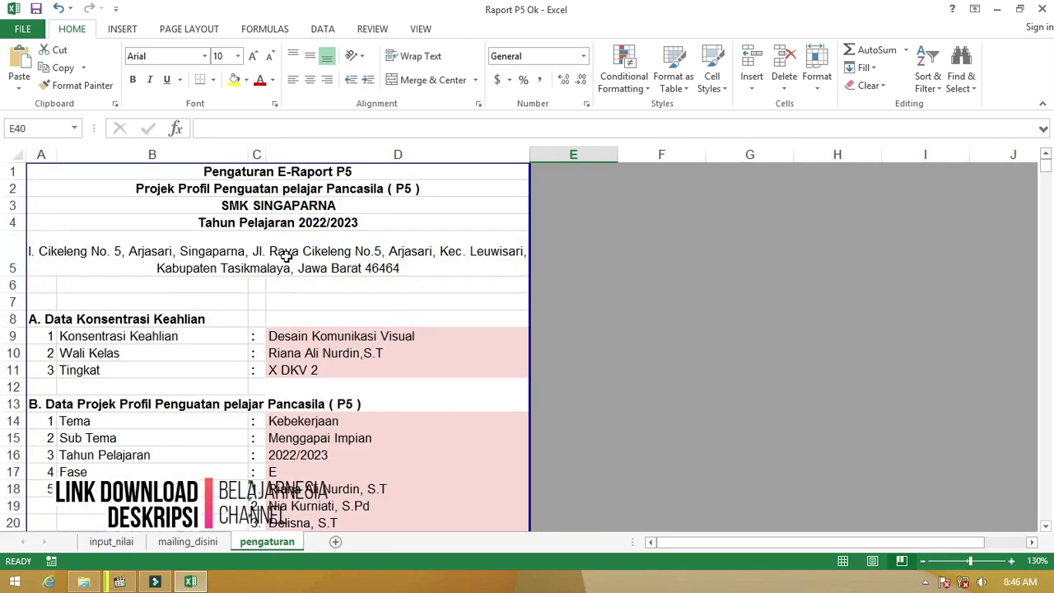
click(282, 254)
click(283, 206)
text(f)
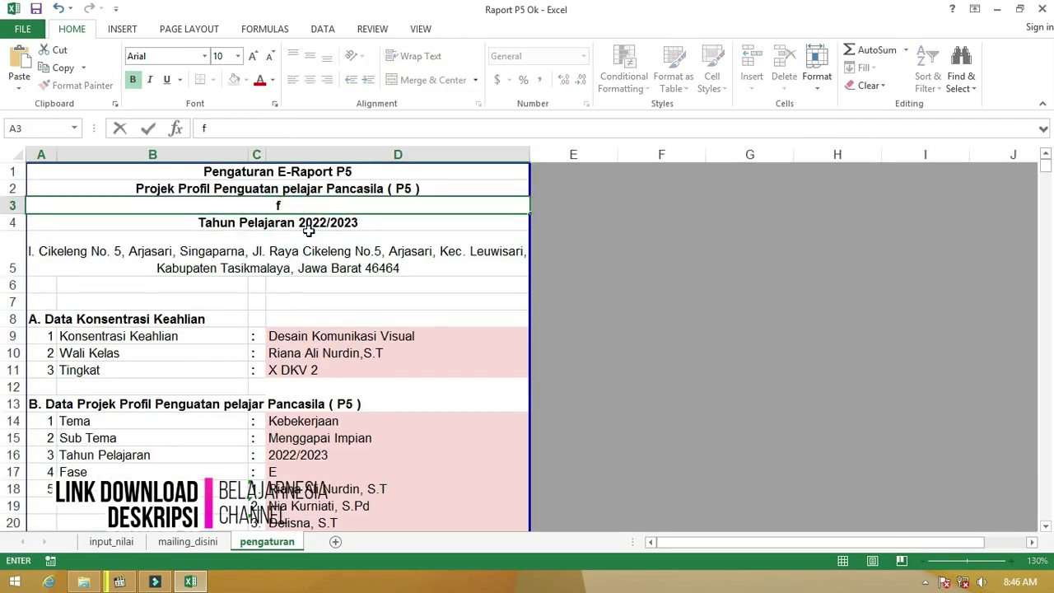
key(Escape)
Step: Inspect the school address cell and the Data Konsentrasi Keahlian section on the pengaturan sheet
click(376, 255)
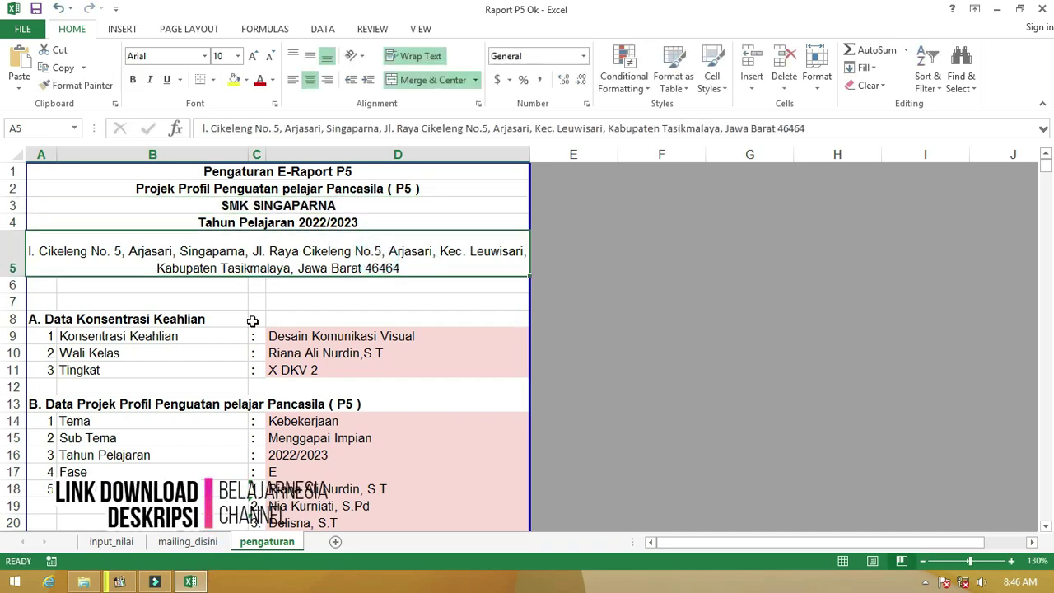
scroll(290, 328, down, 1)
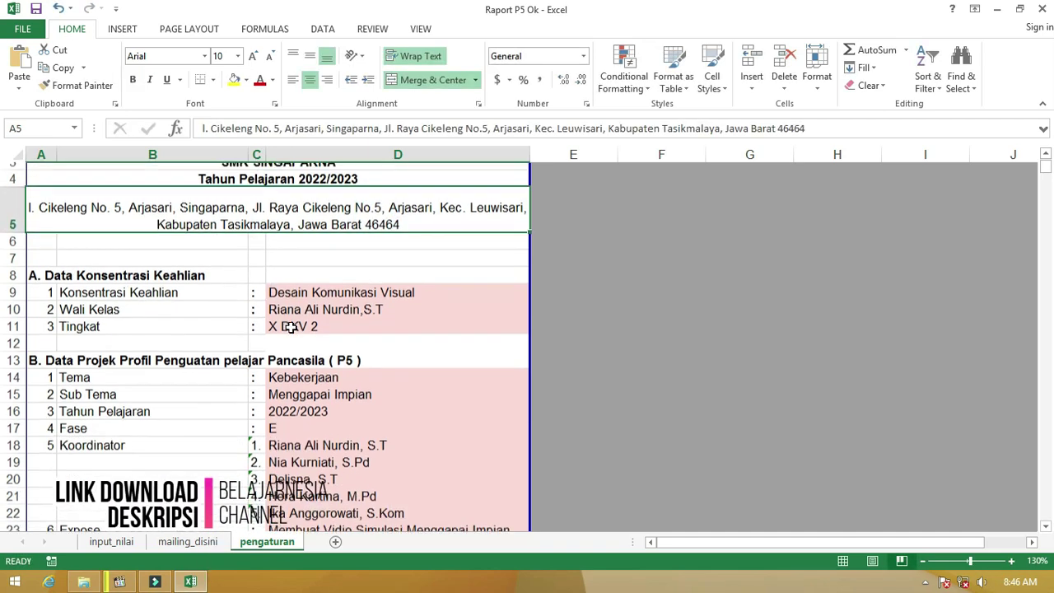
scroll(292, 325, up, 1)
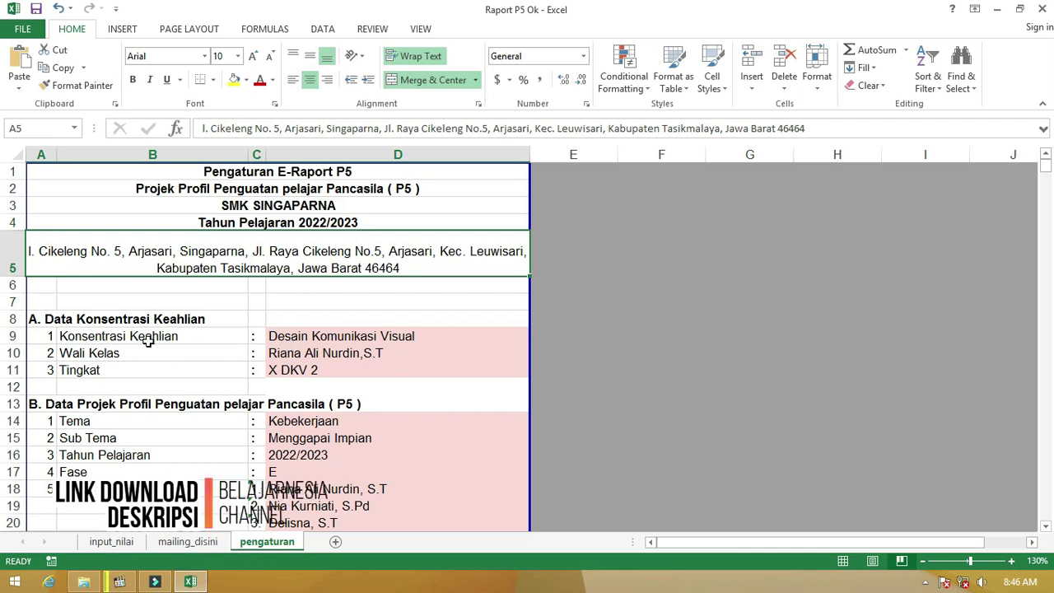
Step: Inspect the Konsentrasi Keahlian value and its label in row 9 of the pengaturan sheet
click(287, 338)
double_click(283, 338)
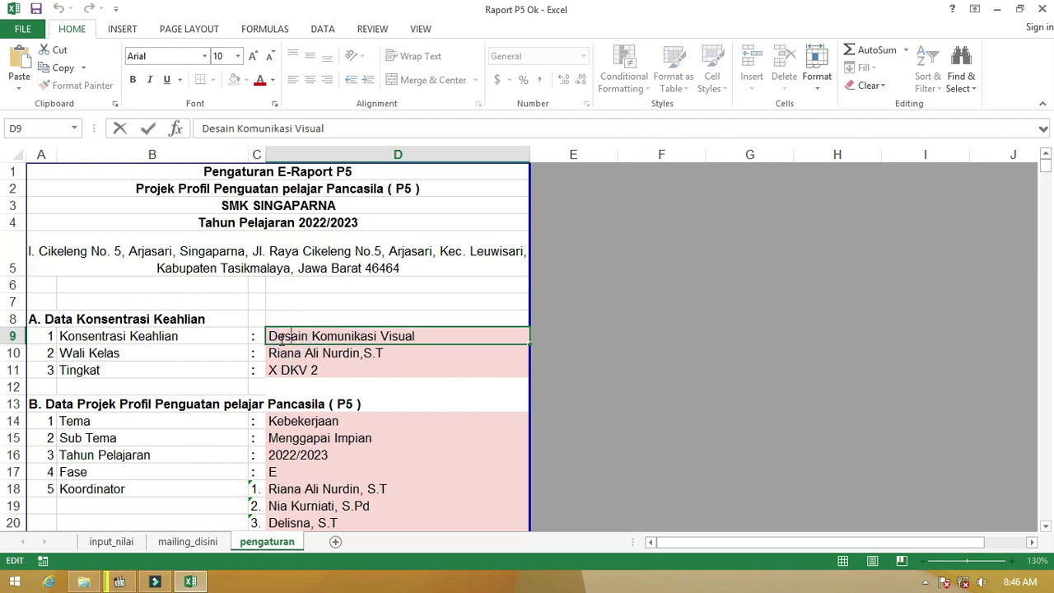
click(236, 337)
click(305, 338)
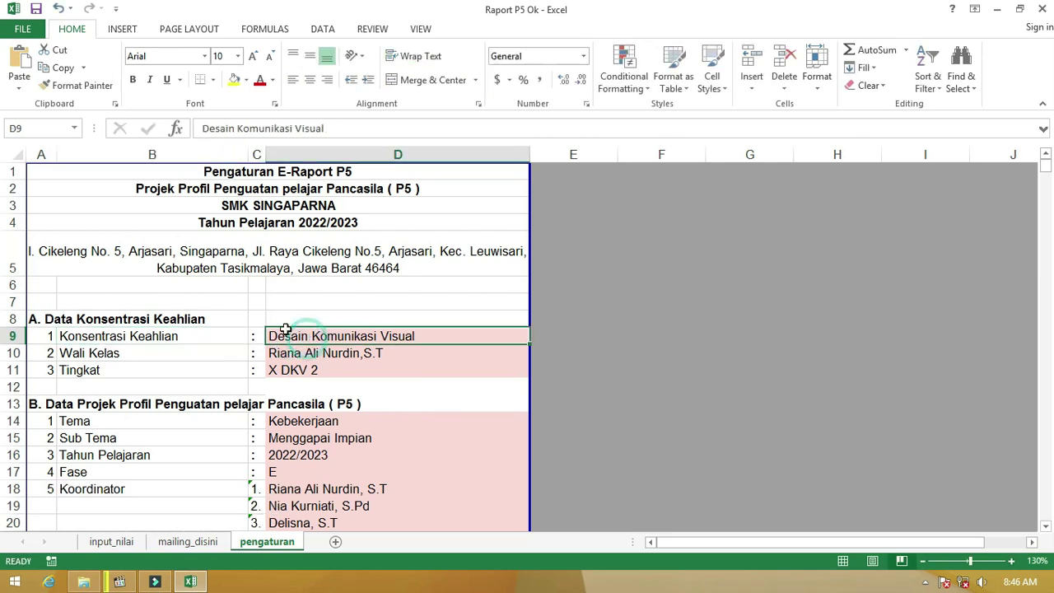
click(164, 338)
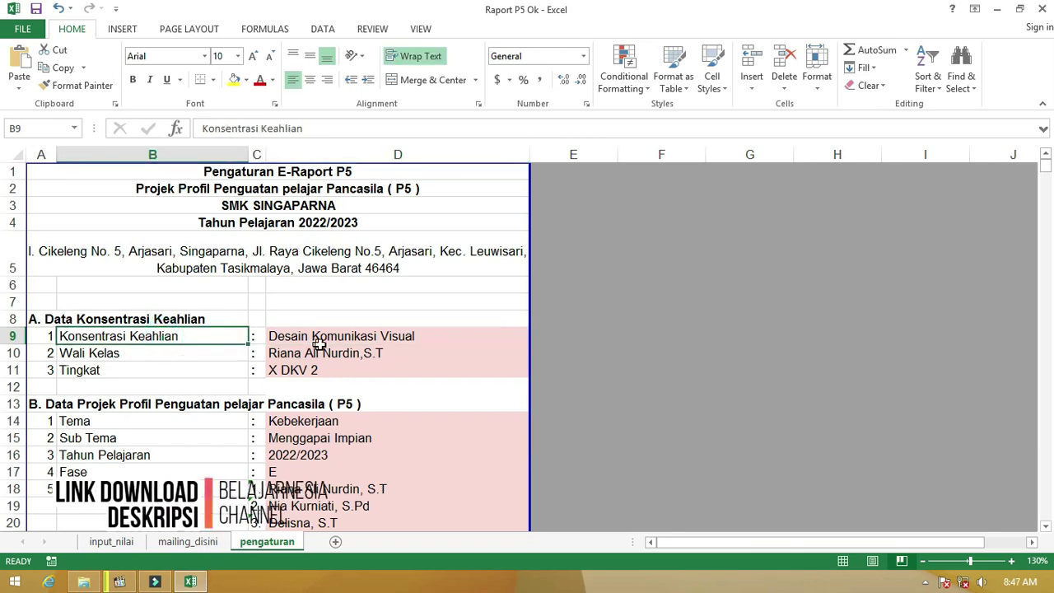
Step: Check the formula behind the first student's Konsentrasi Keahlian cell on the mailing_disini sheet
click(206, 541)
scroll(247, 246, up, 2)
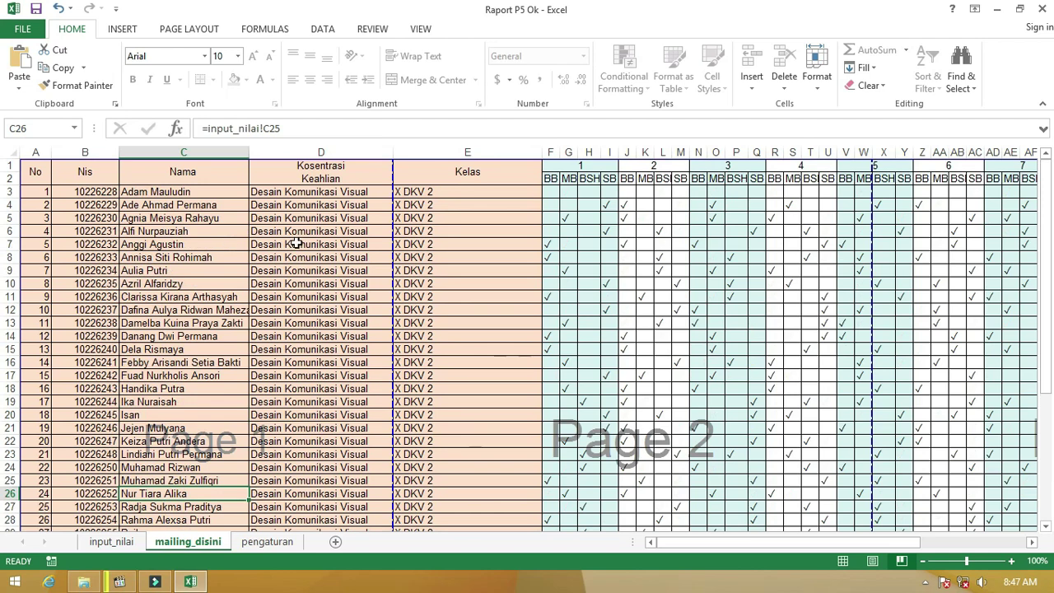
click(313, 193)
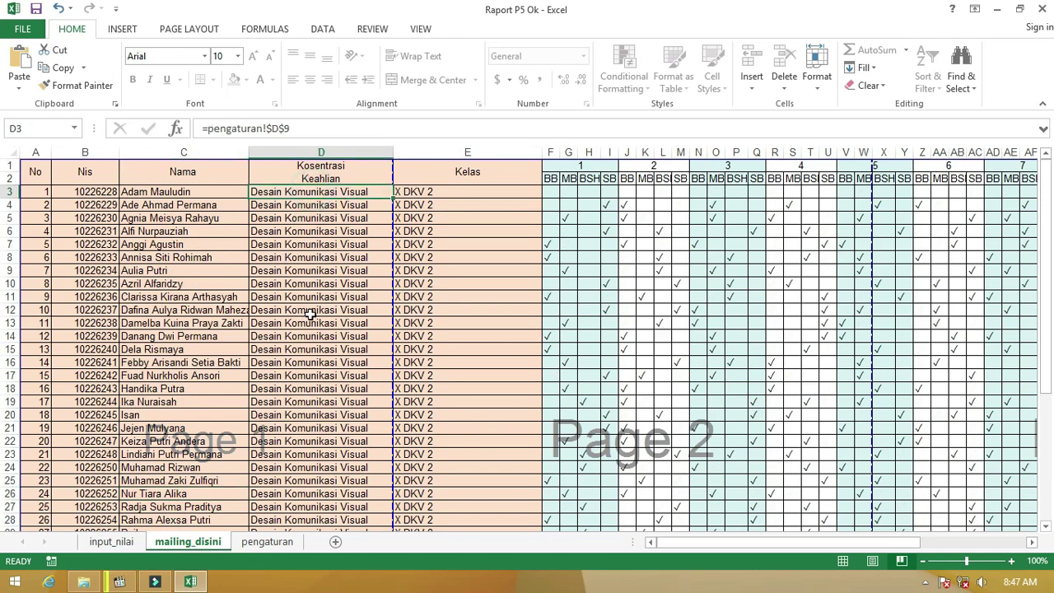
Step: Return to the pengaturan sheet and examine the Wali Kelas and Tingkat entries
click(267, 542)
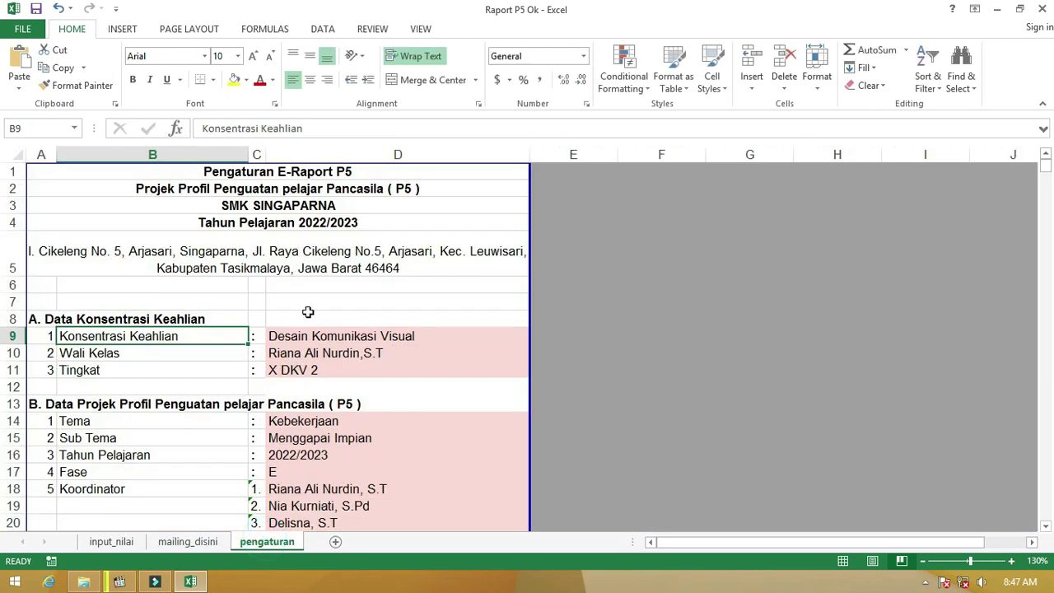
click(292, 354)
scroll(299, 330, down, 1)
click(299, 320)
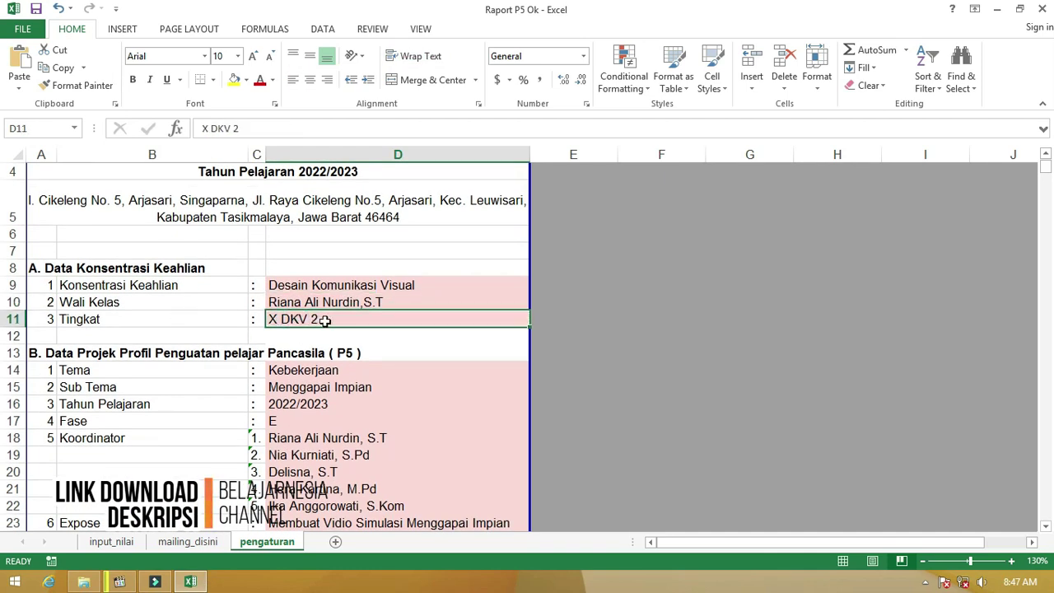
scroll(329, 322, down, 2)
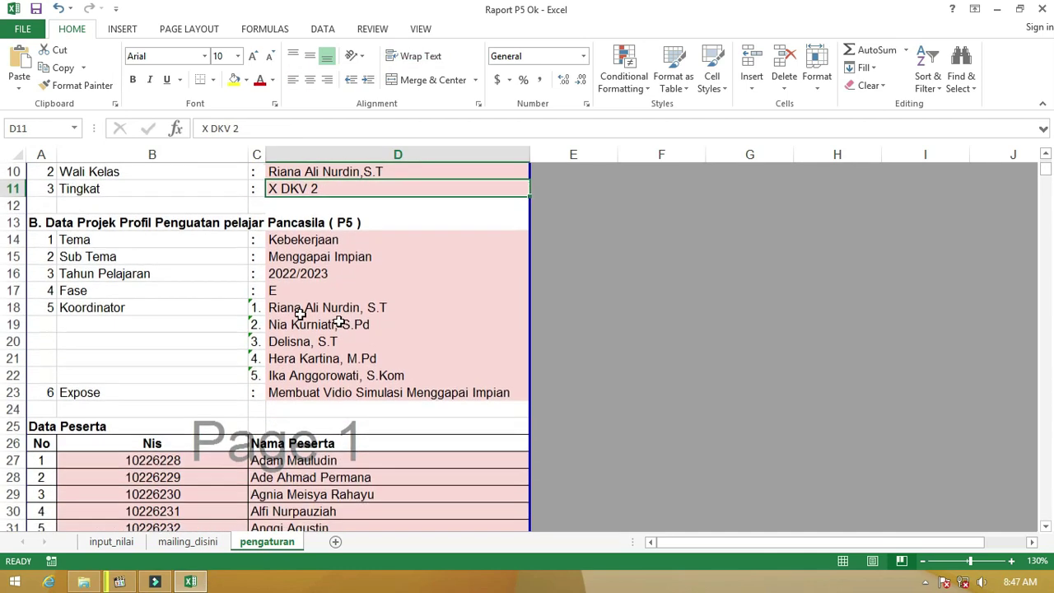
scroll(123, 273, up, 1)
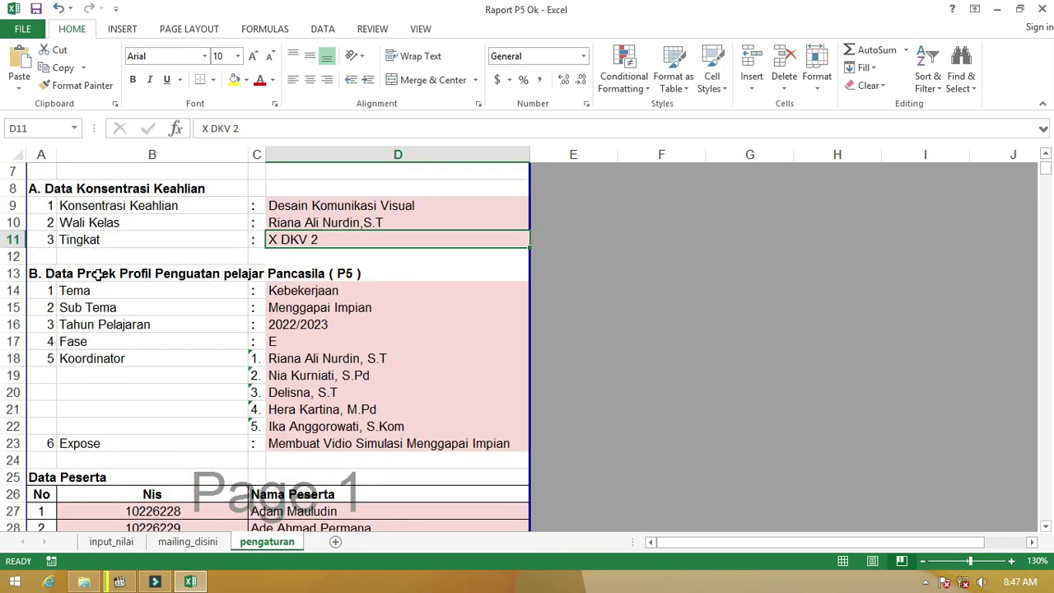
scroll(97, 276, up, 1)
scroll(103, 276, down, 1)
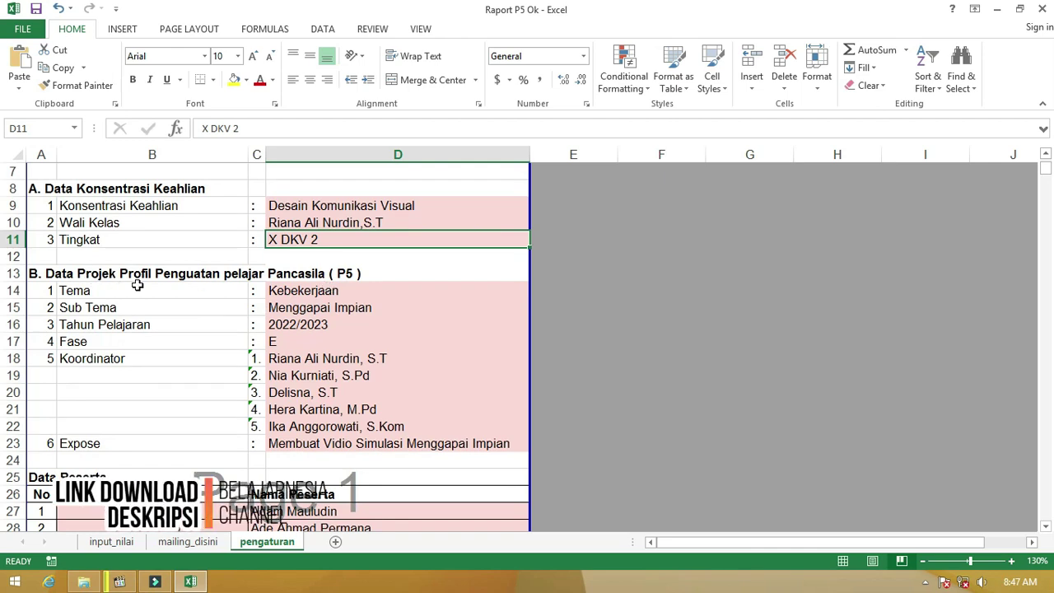
Step: Inspect the project data on the pengaturan sheet: Tema, Sub Tema, Tahun Pelajaran, the five Koordinator cells and Expose
click(327, 293)
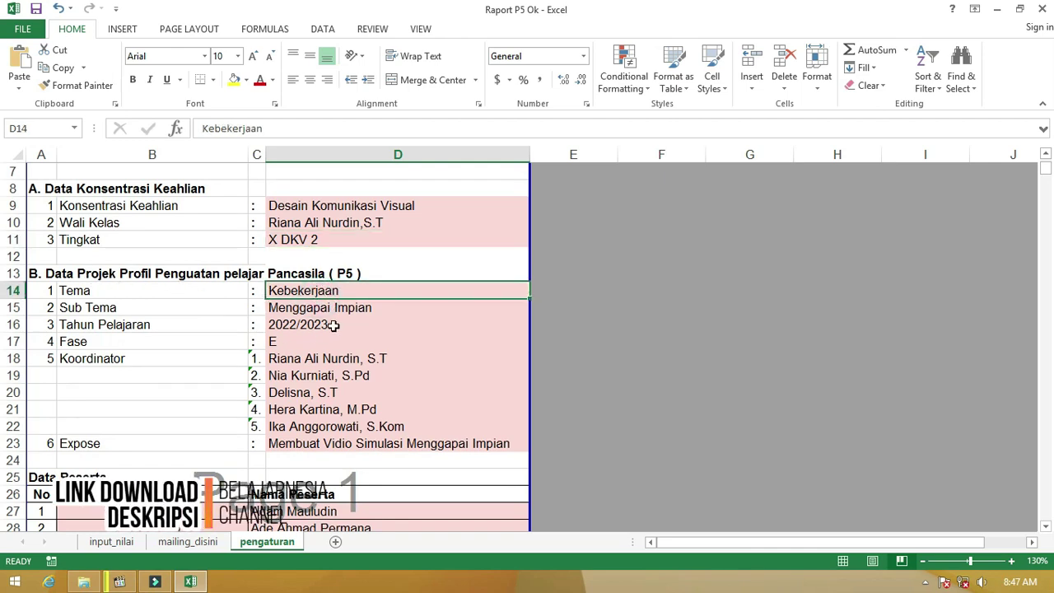
click(334, 310)
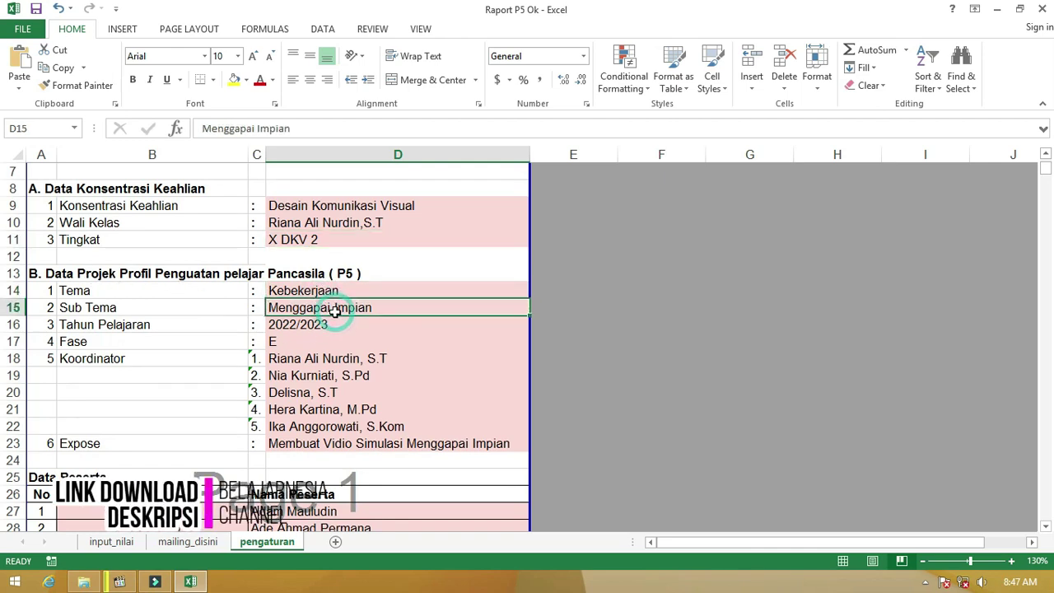
click(304, 326)
click(298, 358)
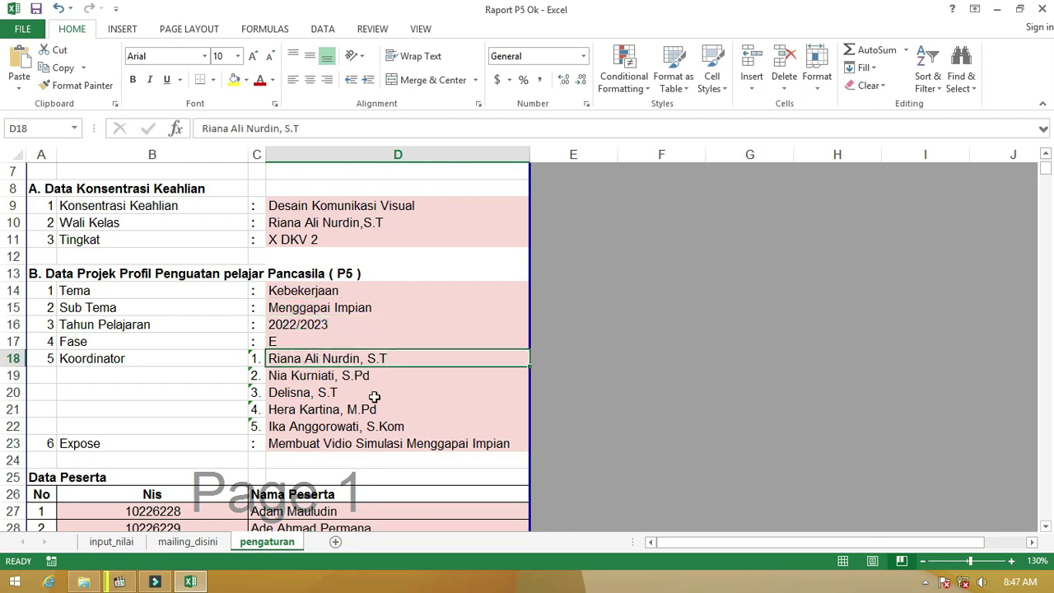
drag(362, 359, 367, 422)
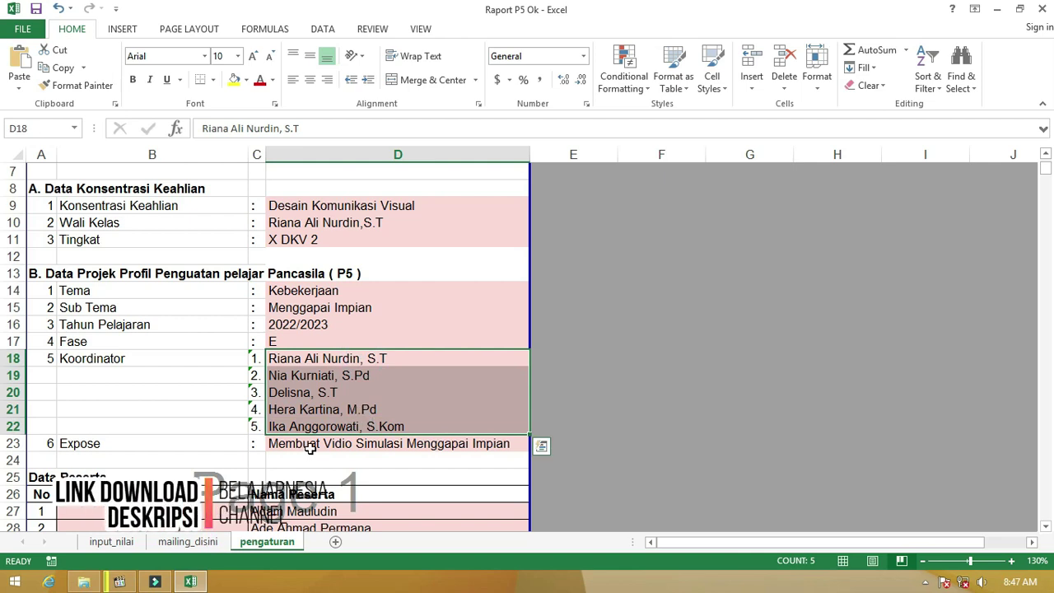
click(387, 445)
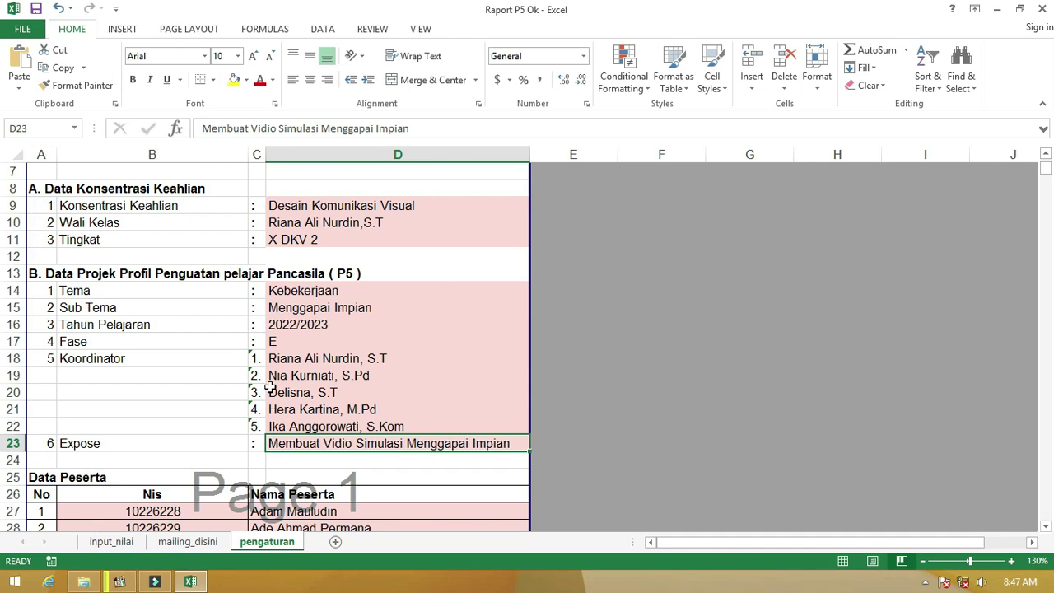
Step: Look through the whole Data Peserta list on the pengaturan sheet, from participant 1 to row 40, and return to the project data
scroll(276, 391, down, 2)
scroll(268, 387, down, 2)
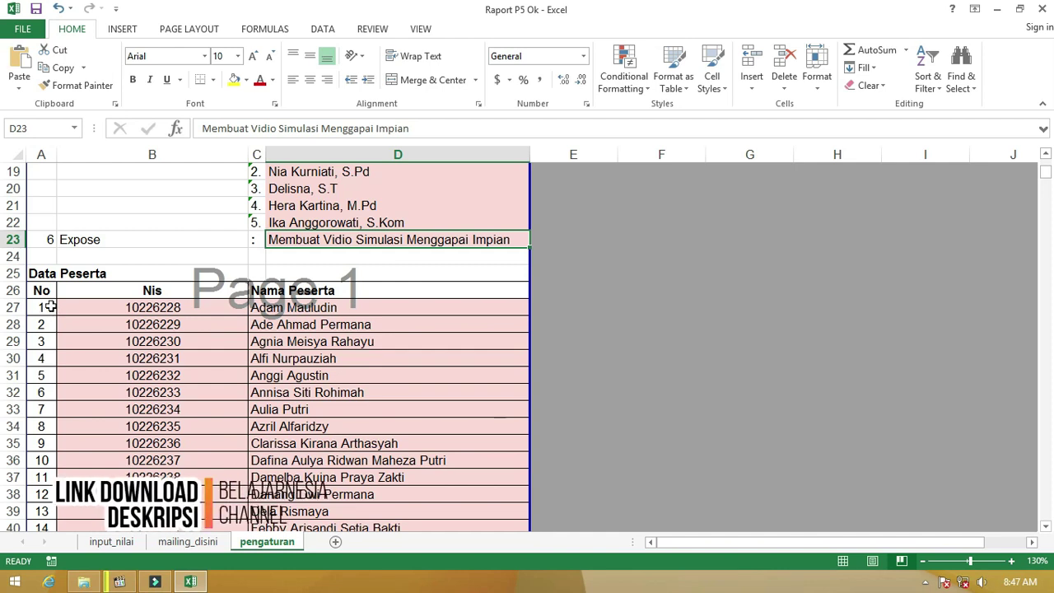
scroll(140, 326, down, 12)
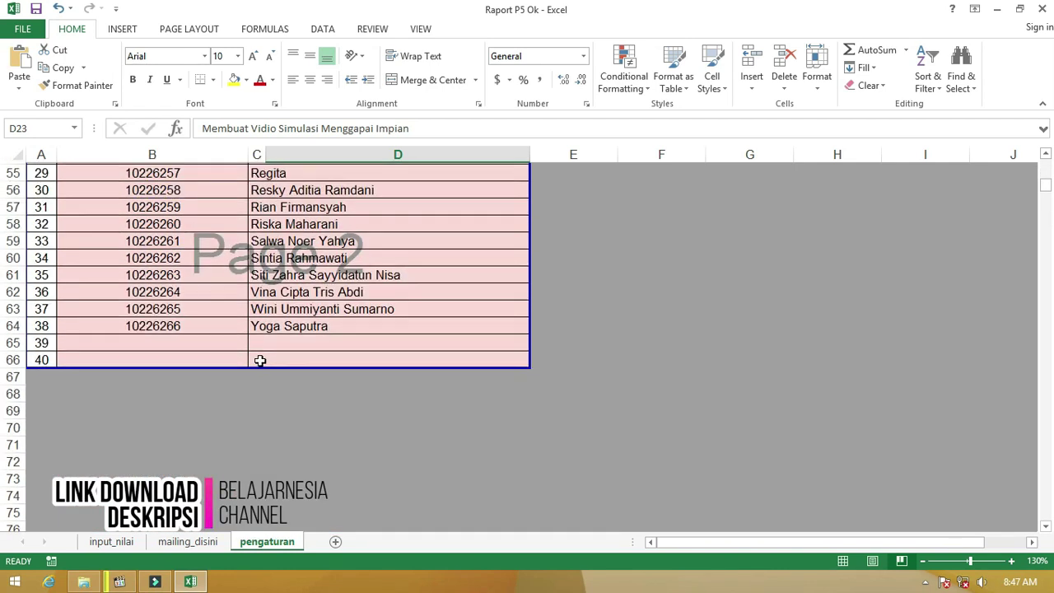
scroll(260, 360, up, 6)
scroll(260, 360, up, 4)
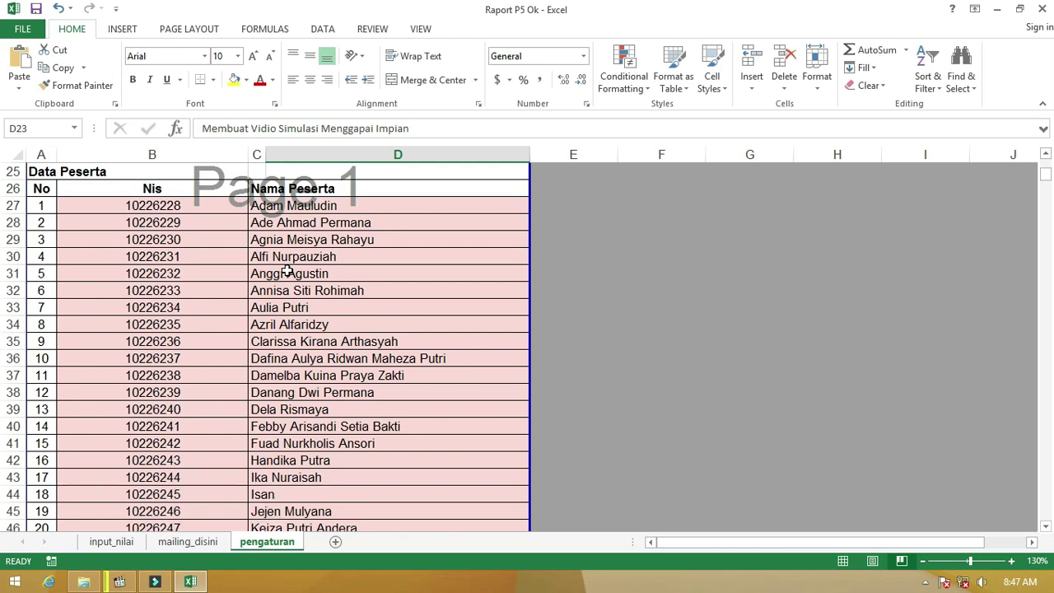
scroll(285, 272, down, 8)
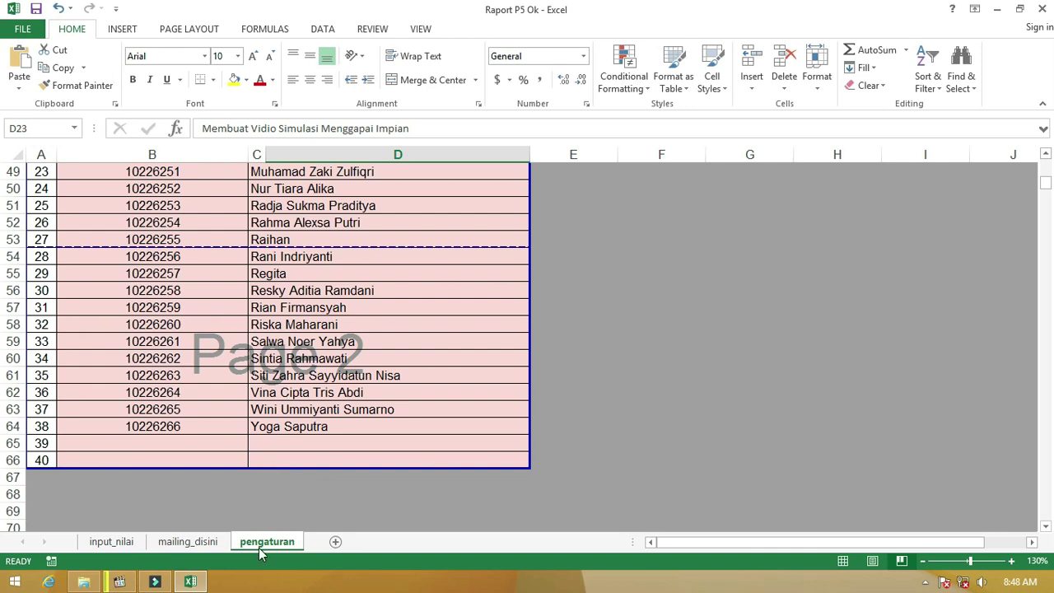
scroll(281, 409, up, 6)
scroll(288, 415, down, 1)
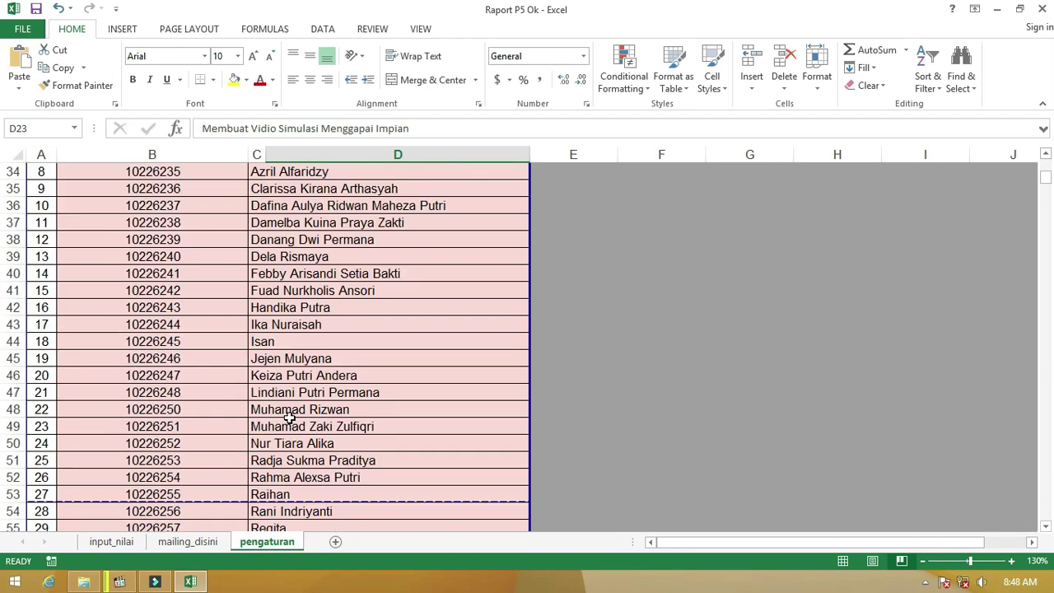
scroll(293, 418, up, 5)
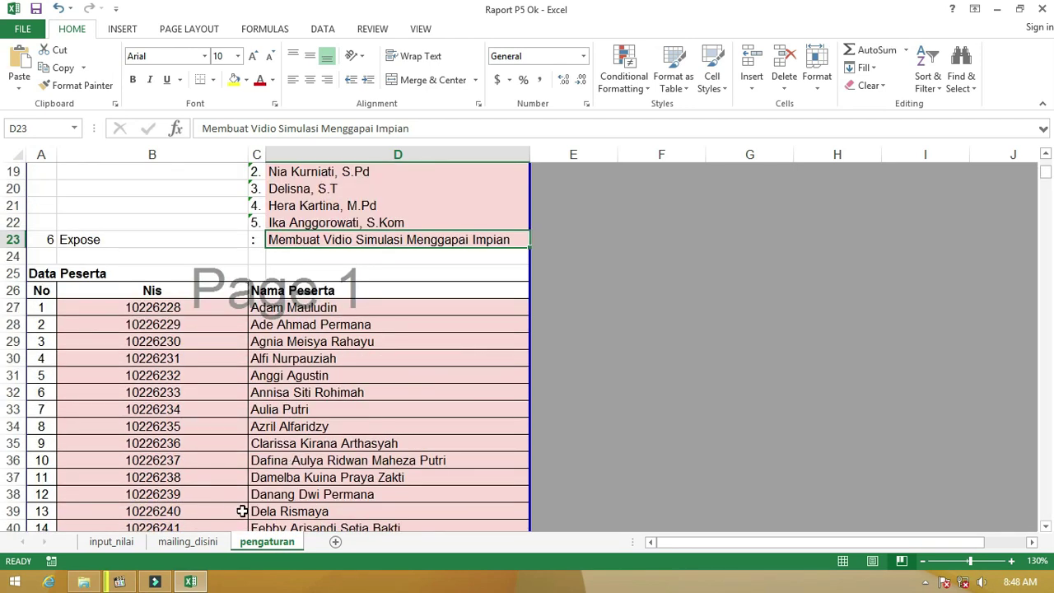
scroll(335, 357, up, 4)
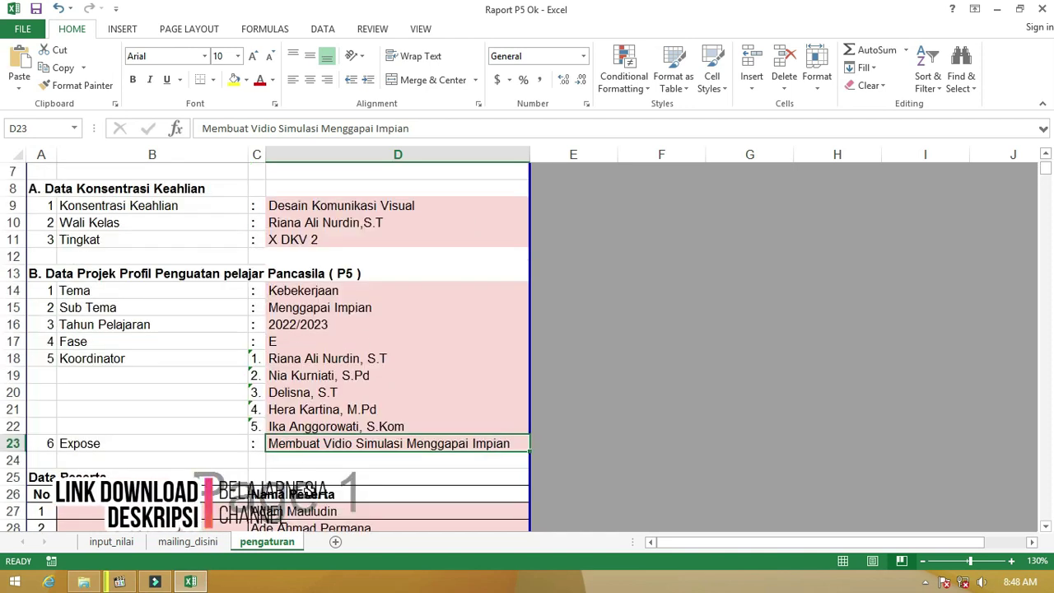
Step: Show the input_nilai sheet and look over its Nama and Kelas columns
click(117, 545)
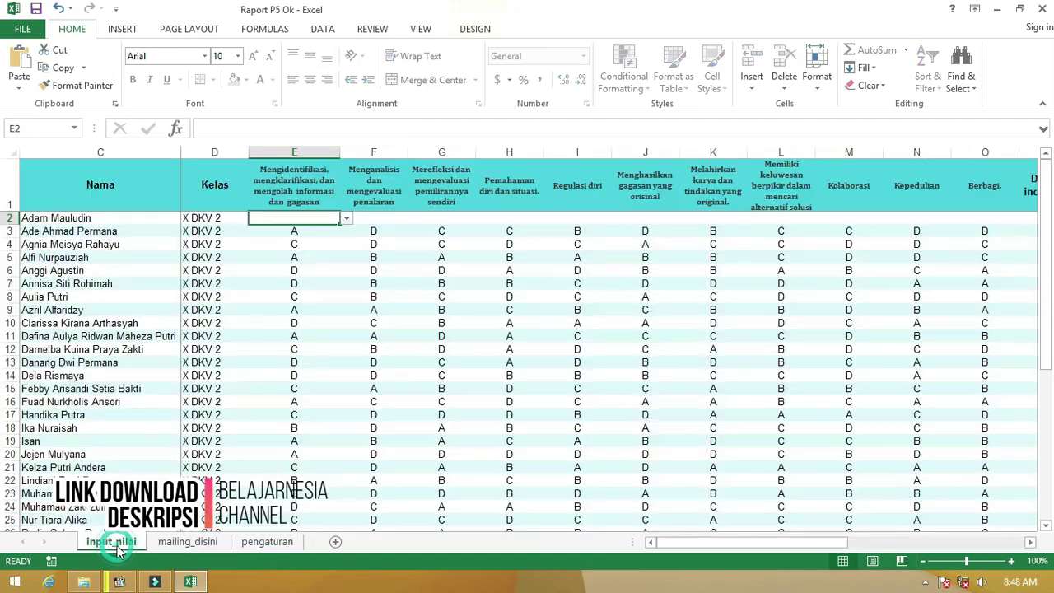
click(67, 230)
click(76, 255)
click(104, 232)
click(199, 219)
scroll(176, 276, down, 8)
scroll(247, 288, down, 1)
scroll(251, 255, up, 5)
Step: Try to edit the Kelas cell D15 on the input_nilai sheet
click(216, 231)
double_click(211, 236)
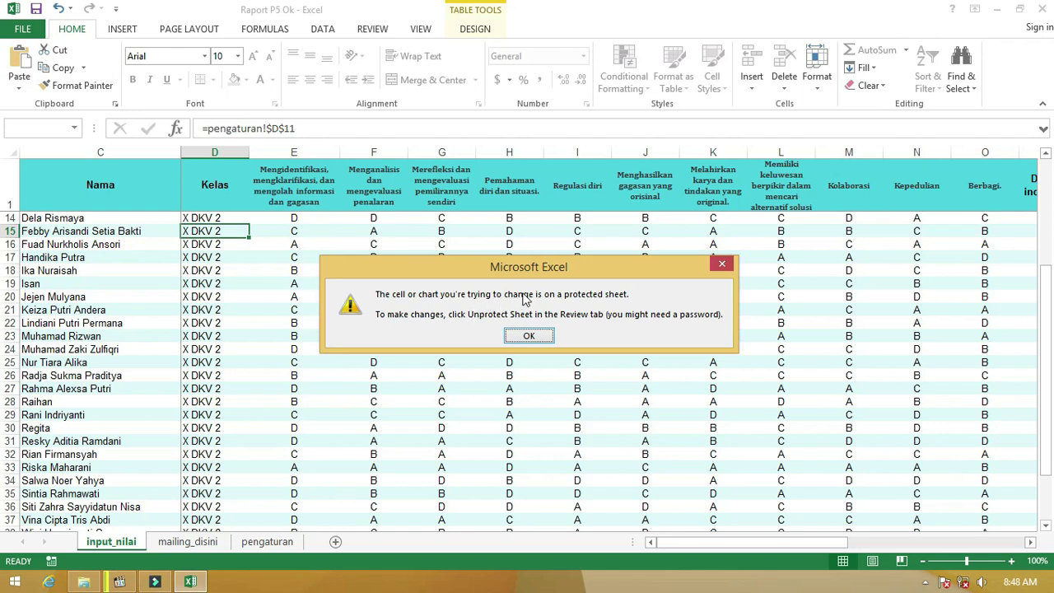
click(534, 335)
Step: Inspect the indicator headings in row 1 of the input_nilai sheet, from column E to Regulasi diri
click(315, 184)
click(366, 183)
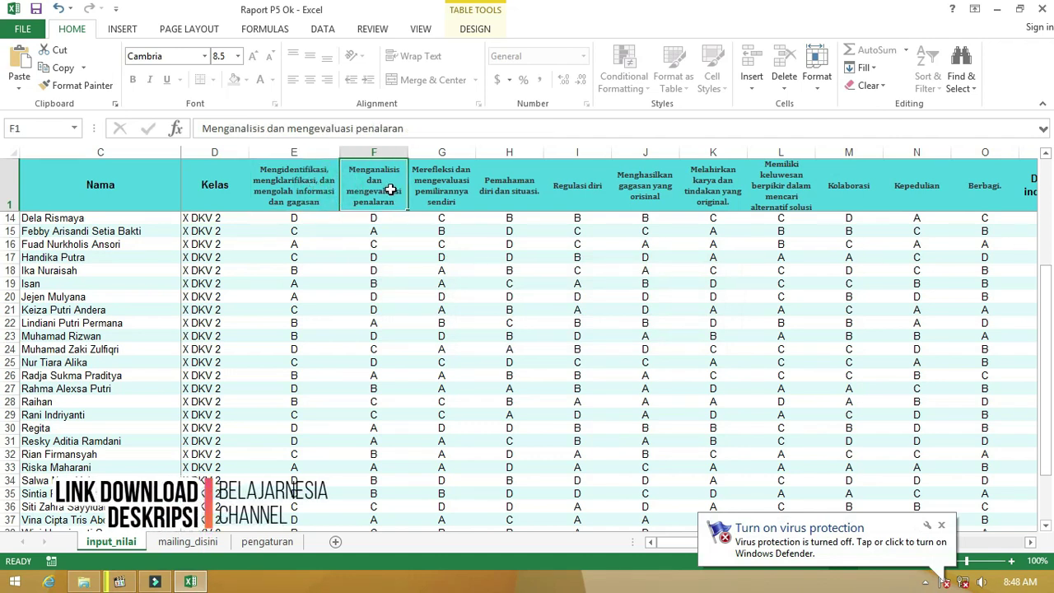
click(445, 185)
click(530, 192)
click(605, 189)
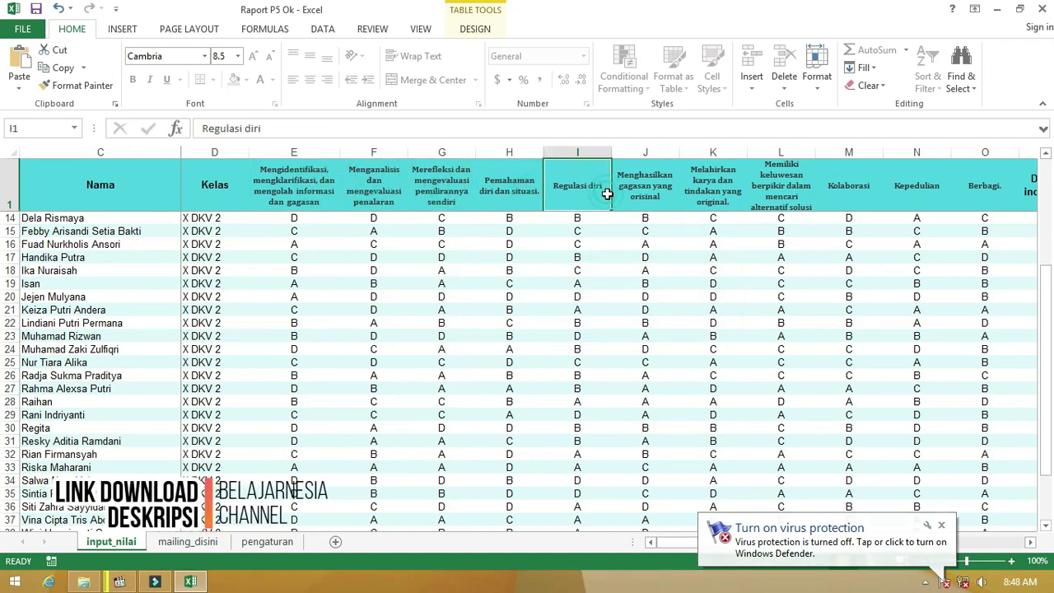
Step: Set the first student's score in cell E2 to B from the list of allowed grades
scroll(617, 235, up, 4)
key(Left)
click(334, 219)
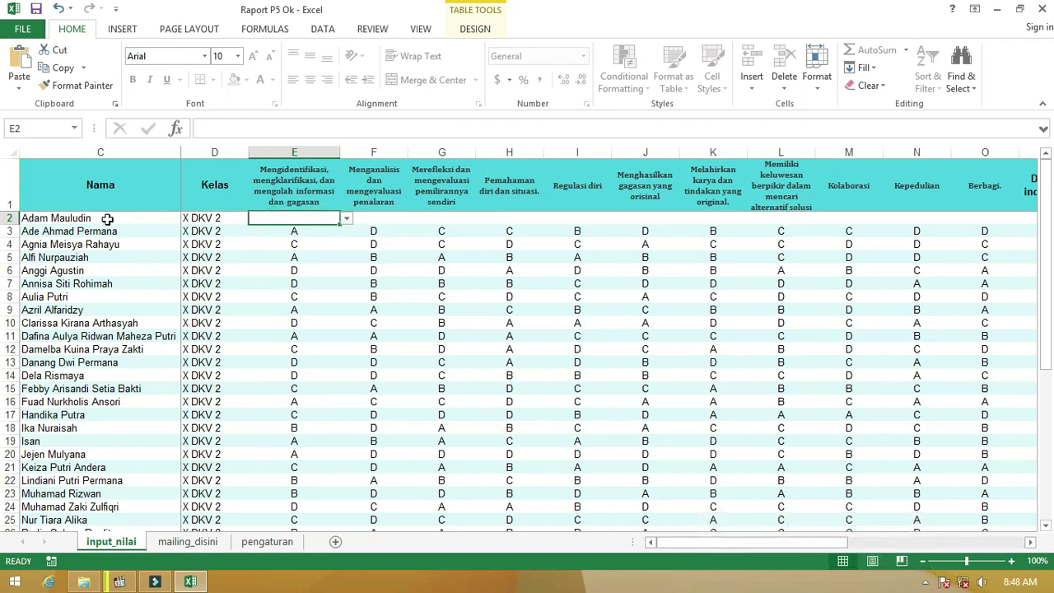
click(347, 218)
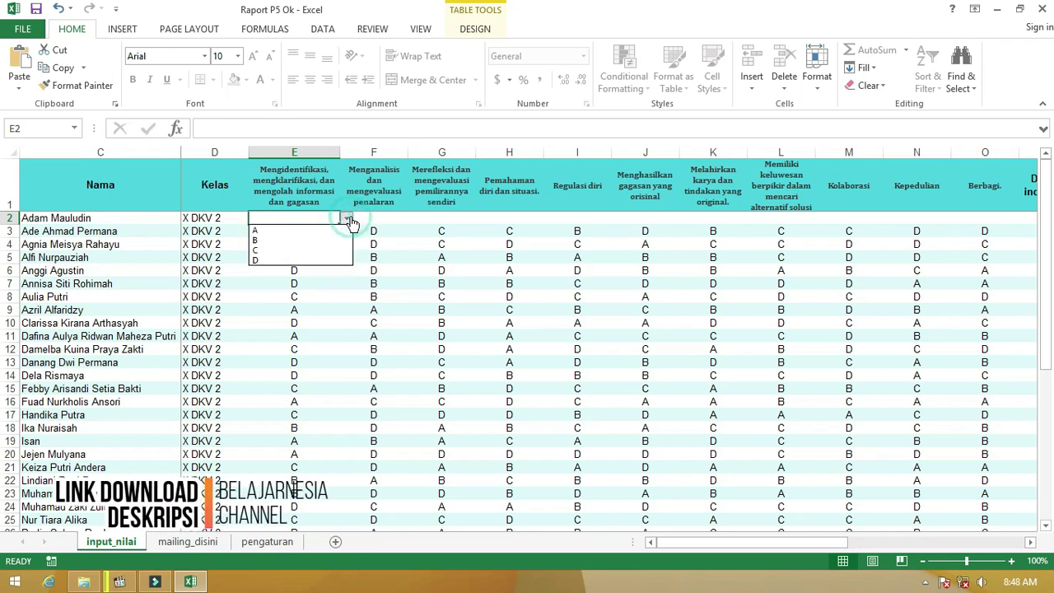
click(275, 245)
Step: Fill the random grade formulas from E3:W3 up into the first student's row, covering E2:W2
click(375, 218)
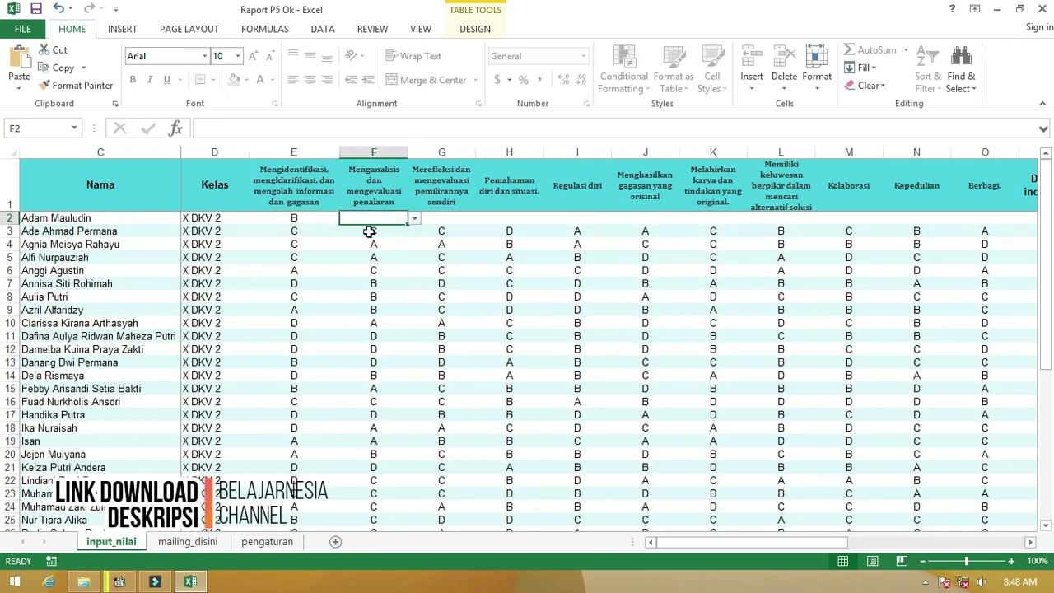
click(367, 231)
click(298, 232)
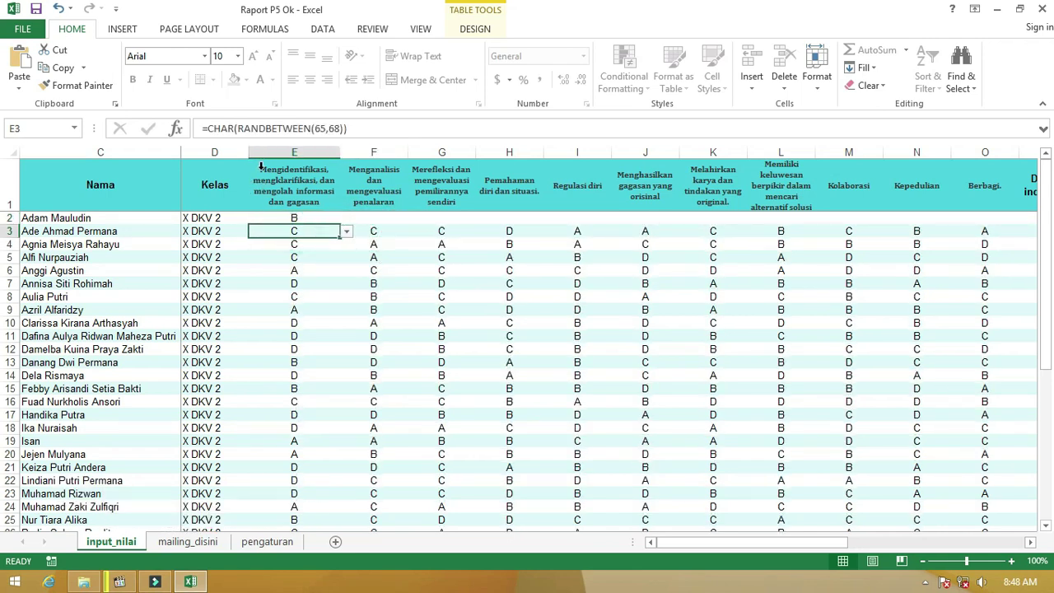
drag(278, 231, 897, 231)
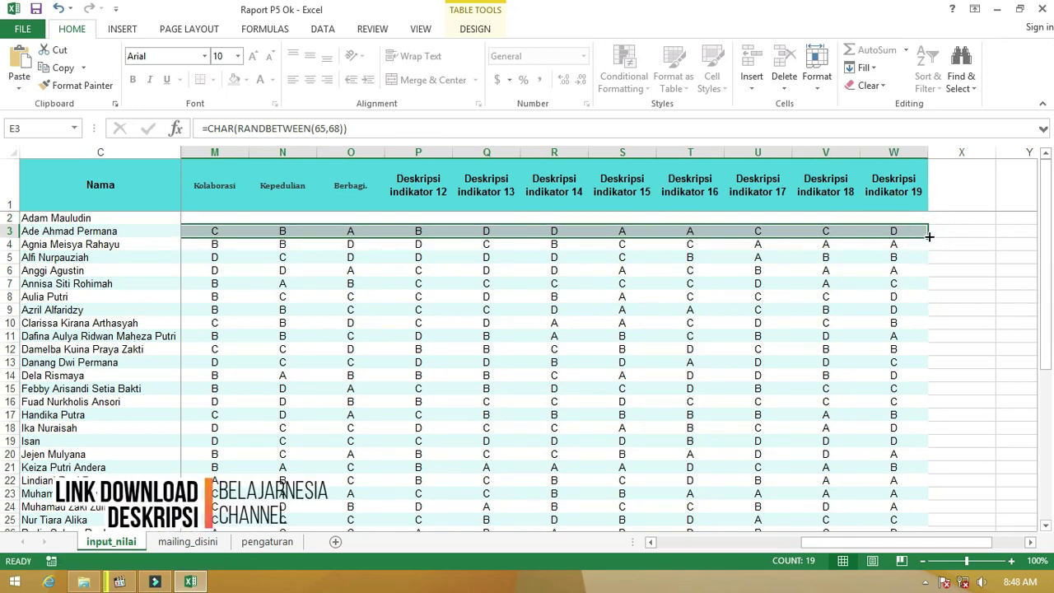
drag(929, 237, 930, 224)
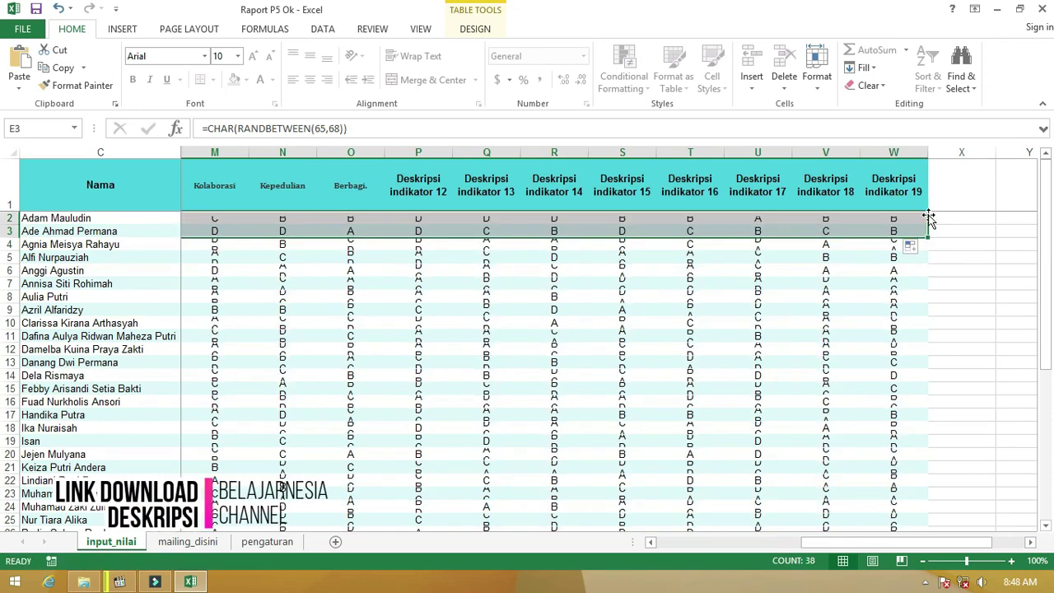
click(951, 240)
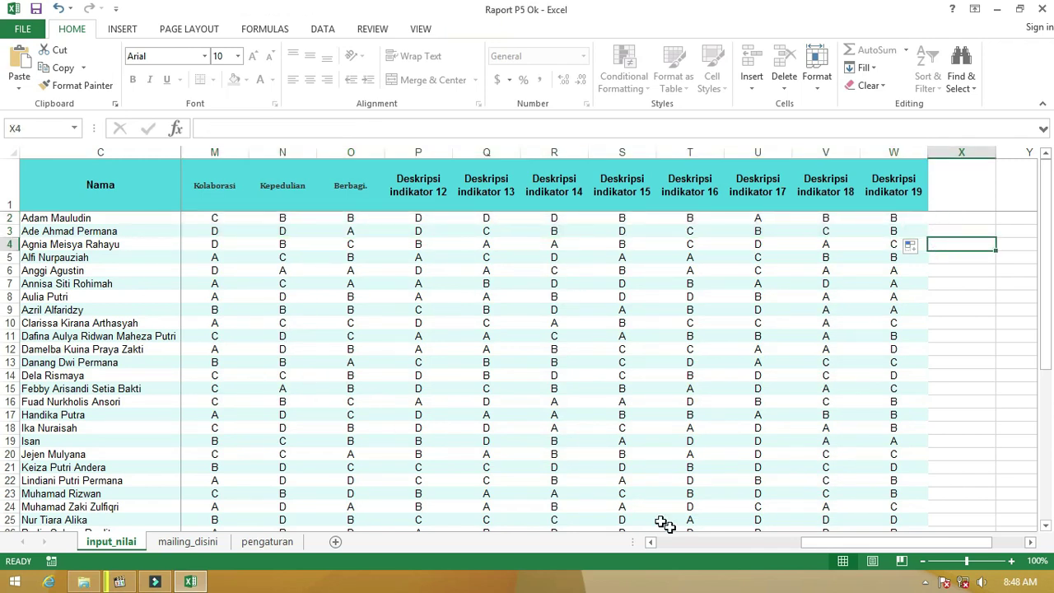
Step: Set the score in cell F8 of the input_nilai sheet to C and change it to B using the allowed grades
drag(808, 542, 636, 533)
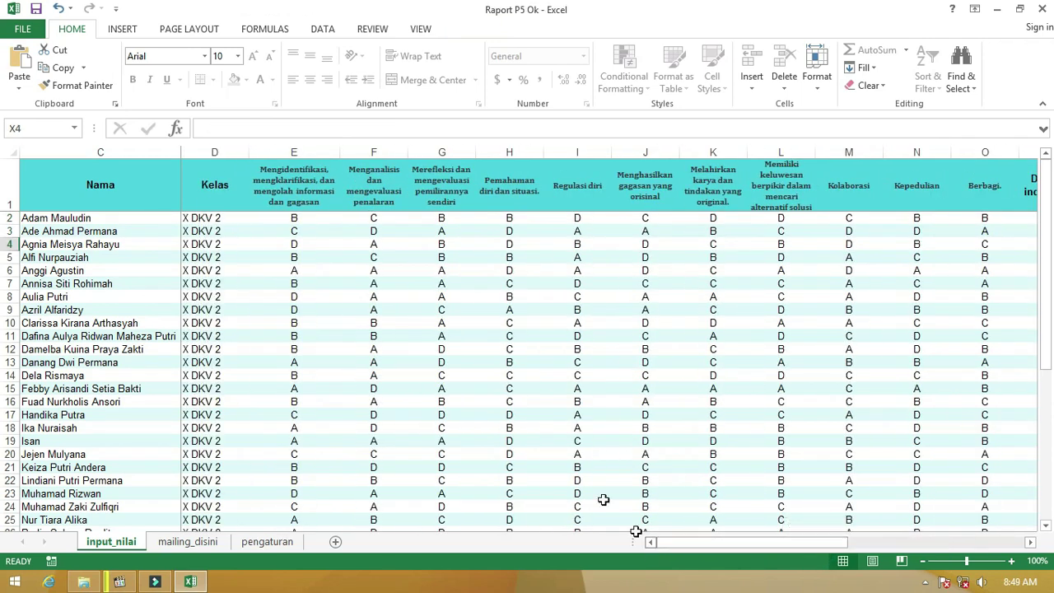
click(395, 297)
click(414, 296)
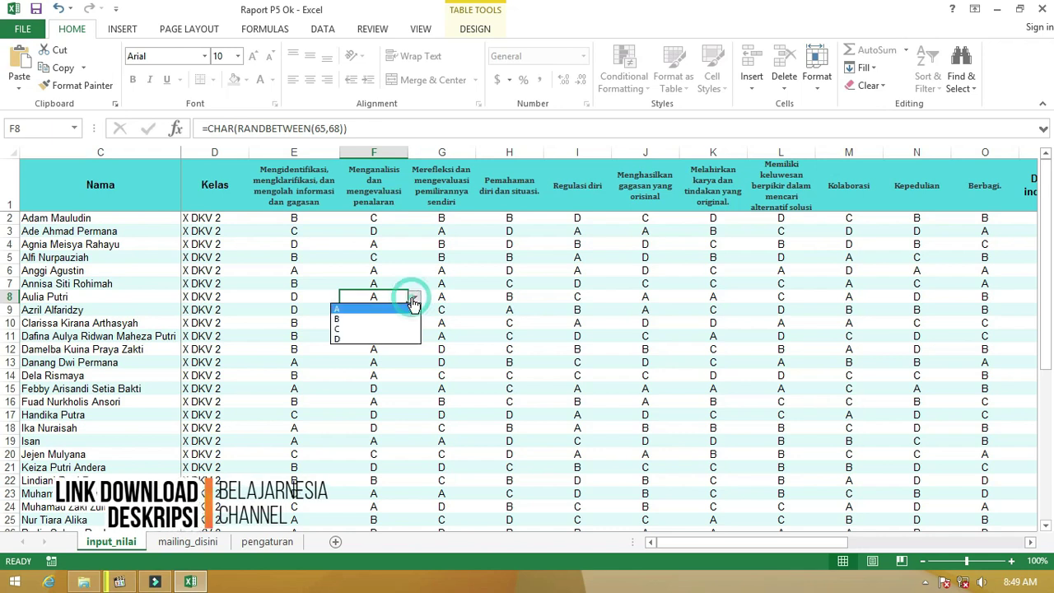
click(357, 329)
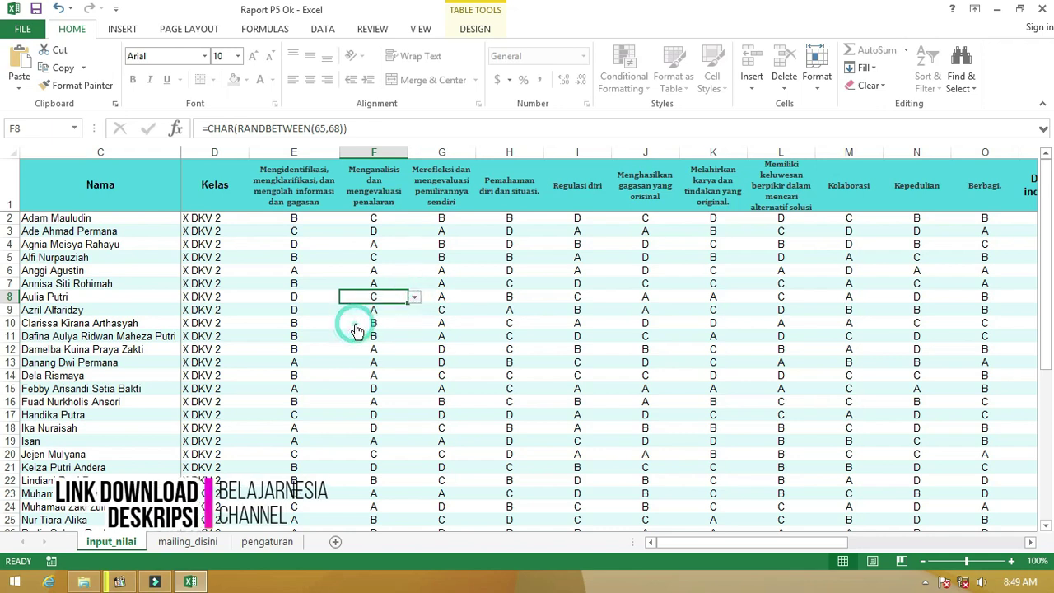
click(415, 297)
click(372, 319)
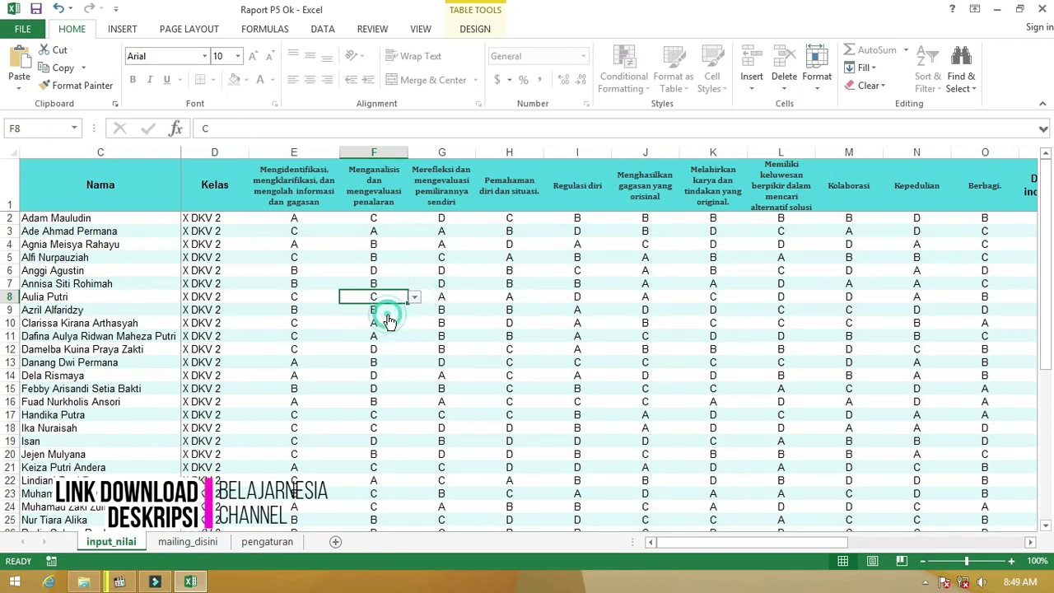
click(480, 304)
Step: Try to edit the Nama cell C12 on the mailing_disini sheet
click(187, 541)
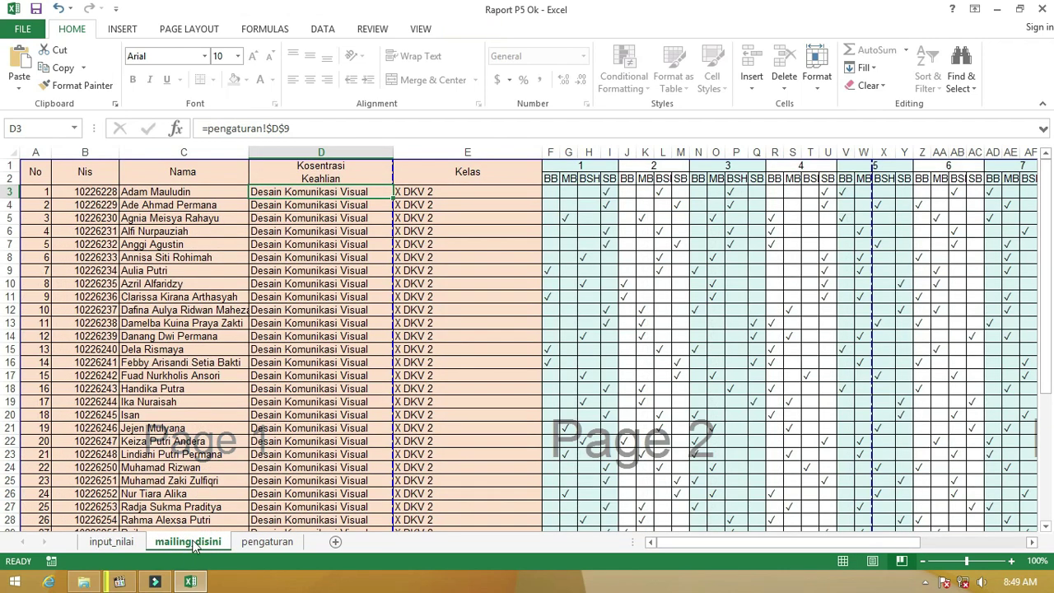
right_click(195, 547)
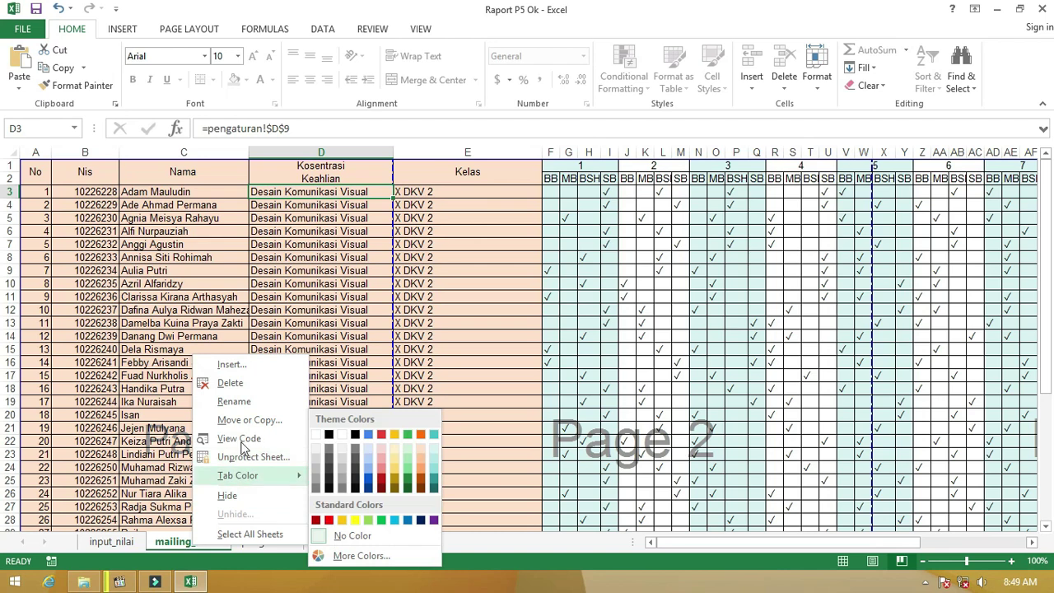
click(191, 313)
double_click(189, 310)
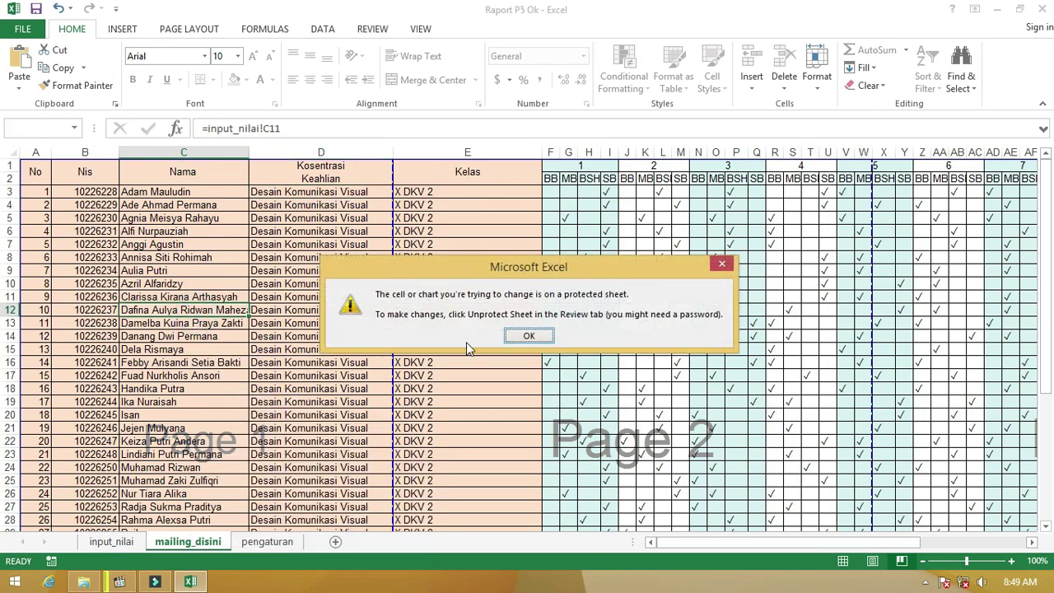
click(528, 336)
click(628, 283)
Step: Compare the numbered indicator columns on the mailing_disini sheet with the indicator columns up to Deskripsi indikator 19 on input_nilai
drag(691, 542, 879, 546)
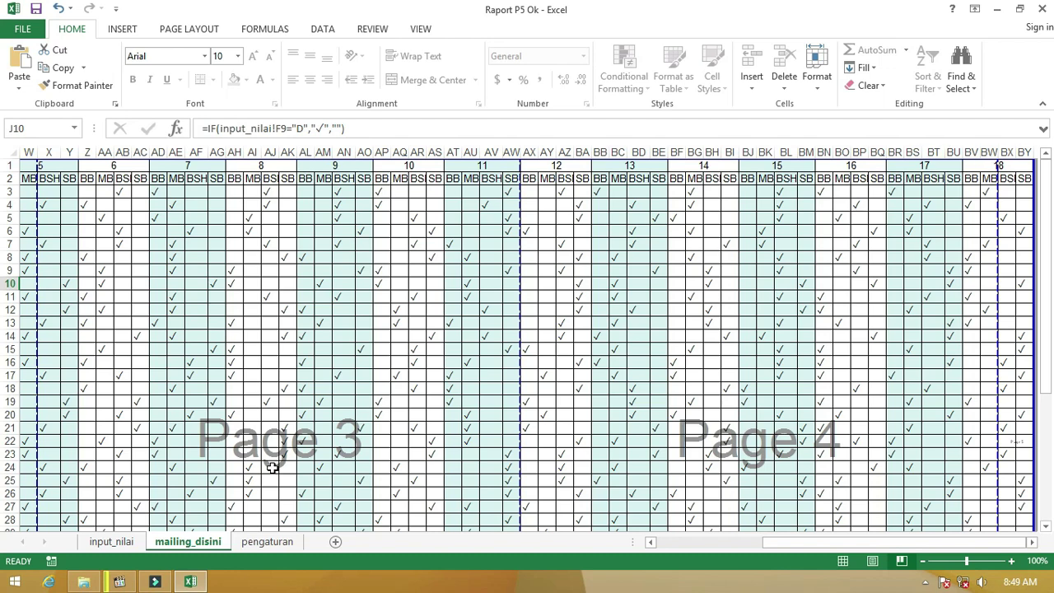
click(111, 542)
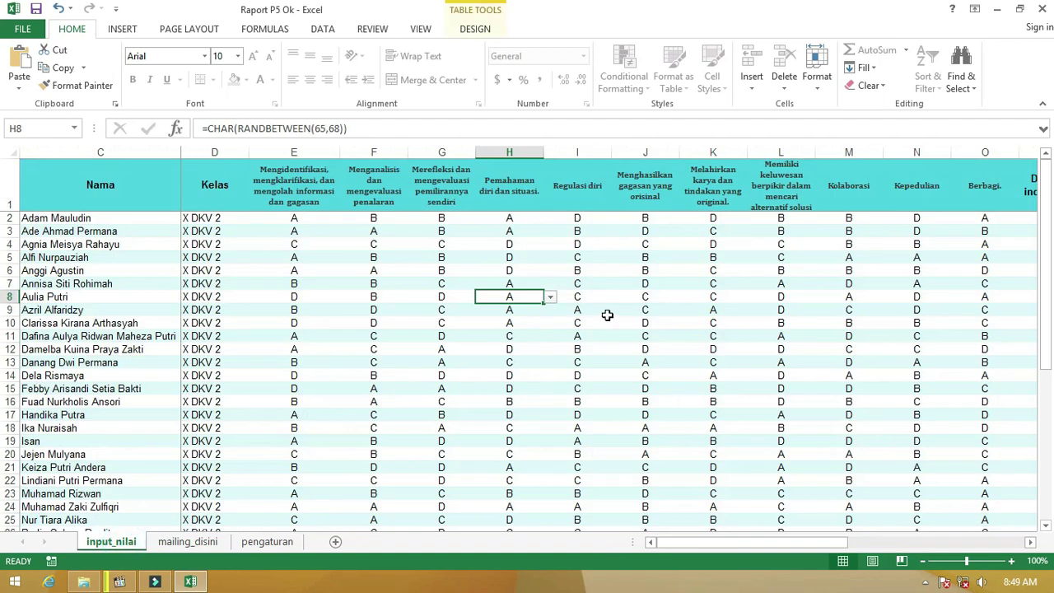
drag(669, 544, 976, 545)
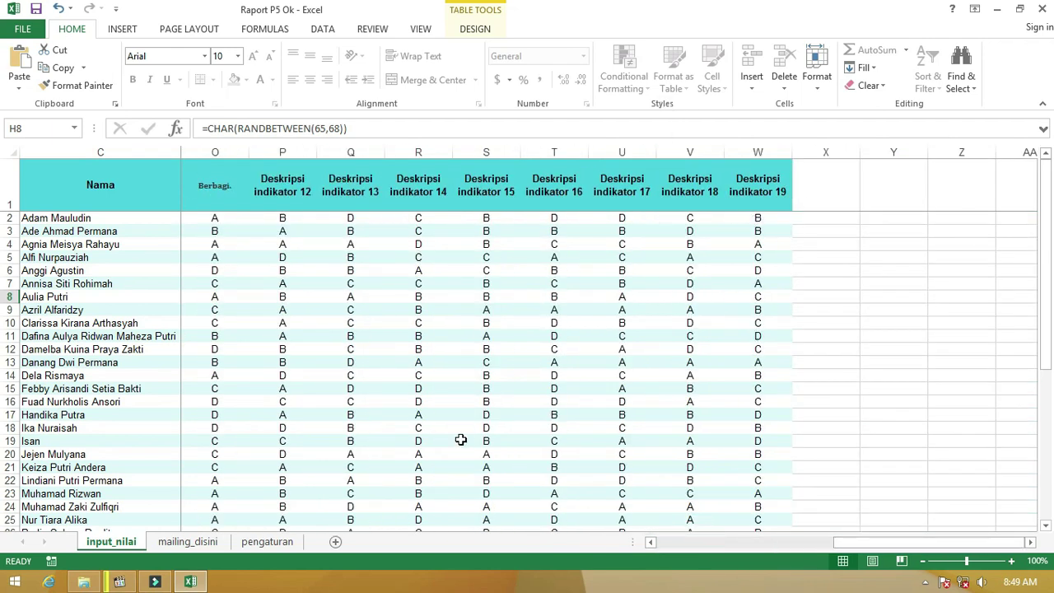
click(202, 542)
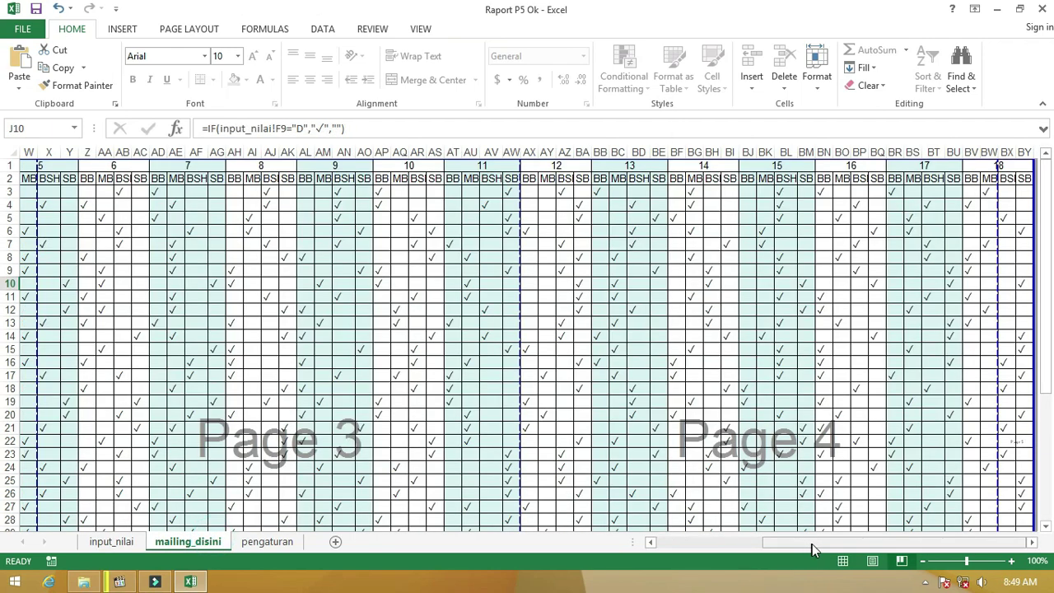
click(1006, 177)
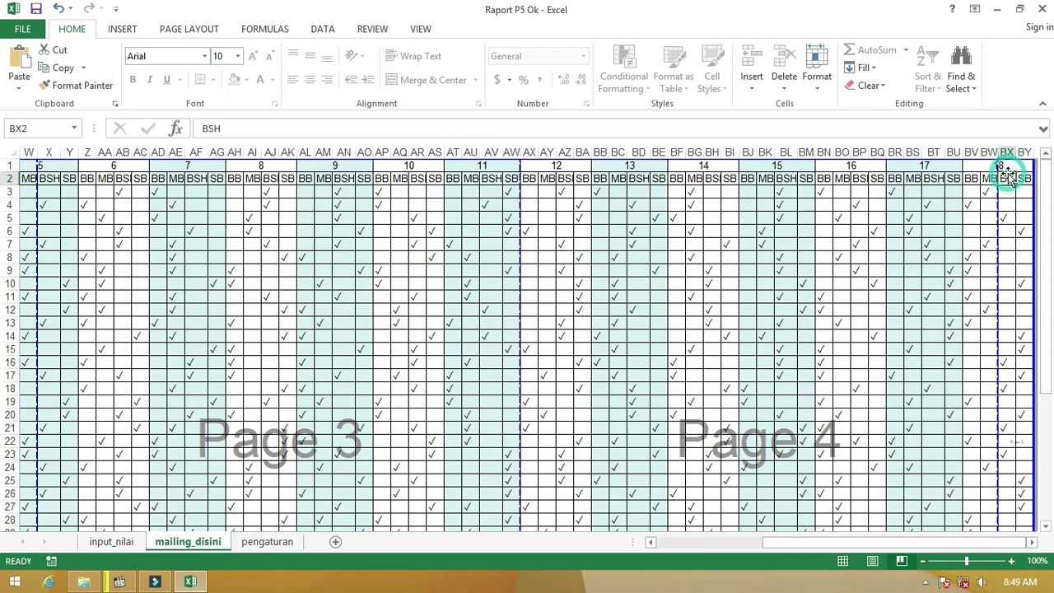
click(115, 543)
click(747, 221)
click(684, 218)
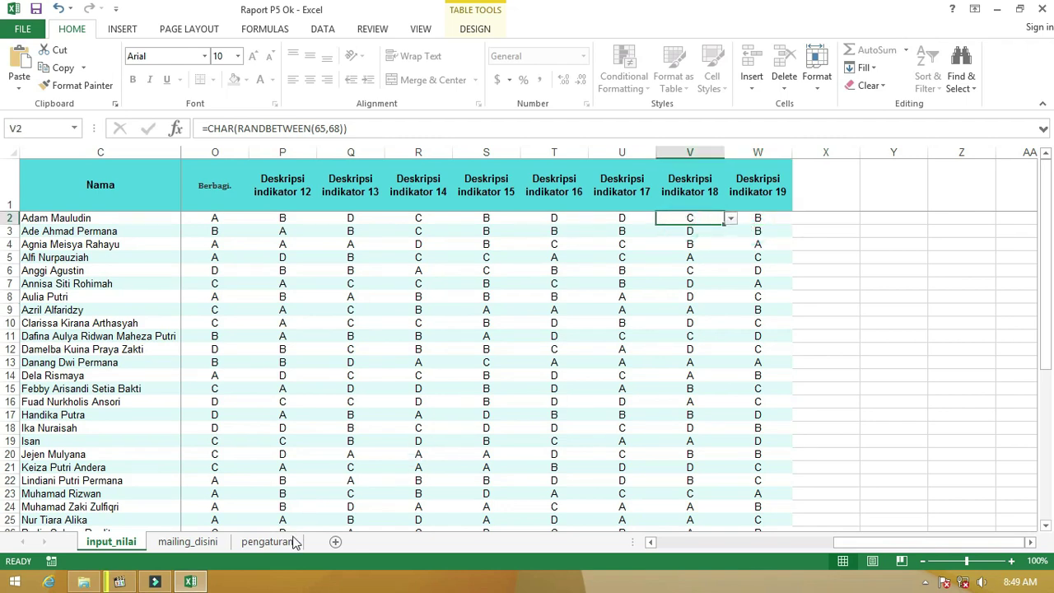
Step: Review the Data Peserta list of student numbers and names on the pengaturan sheet, and return to input_nilai
click(294, 544)
scroll(303, 288, down, 8)
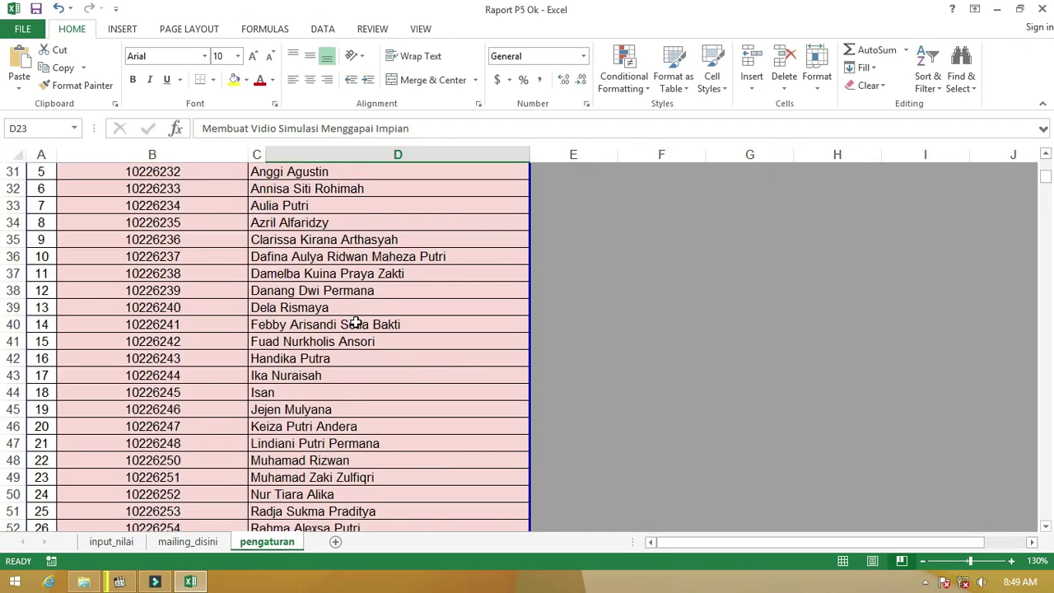
scroll(355, 323, down, 7)
scroll(361, 297, up, 8)
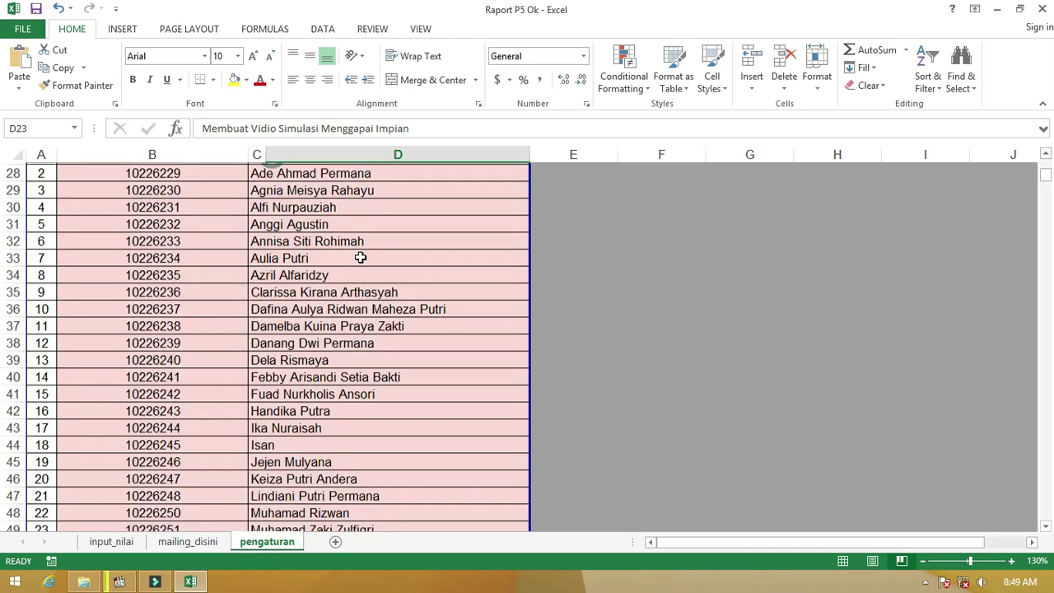
scroll(361, 258, up, 3)
click(111, 541)
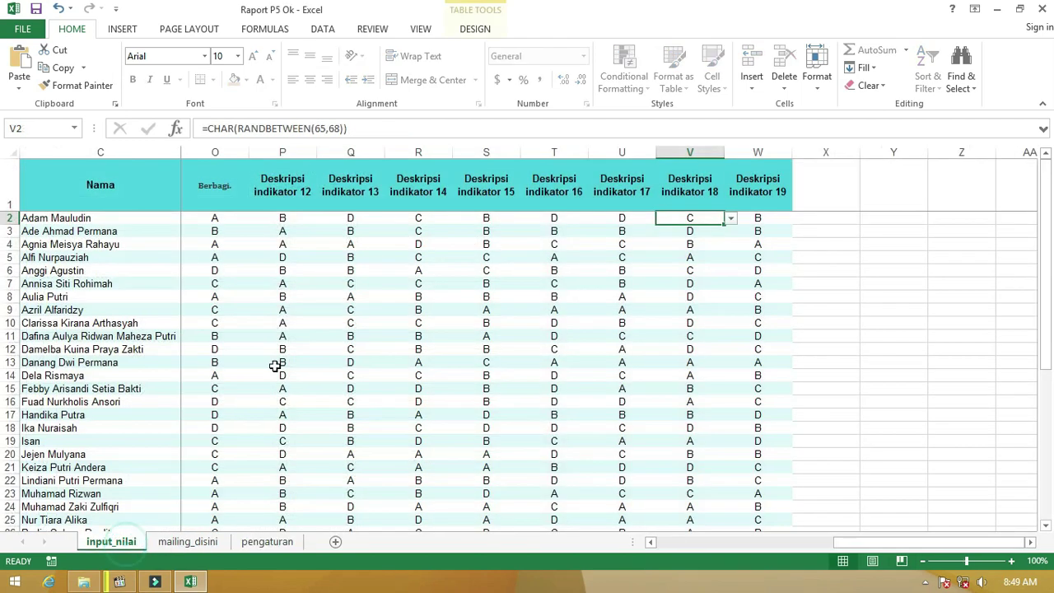
Step: Try to clear cell AI12 on the mailing_disini sheet
click(214, 541)
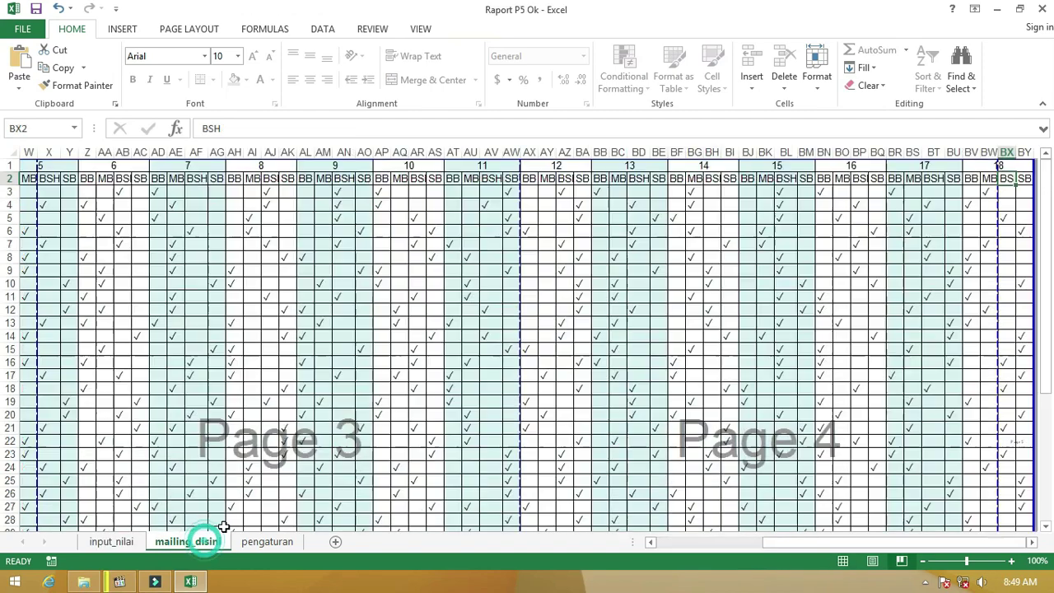
click(250, 311)
key(Delete)
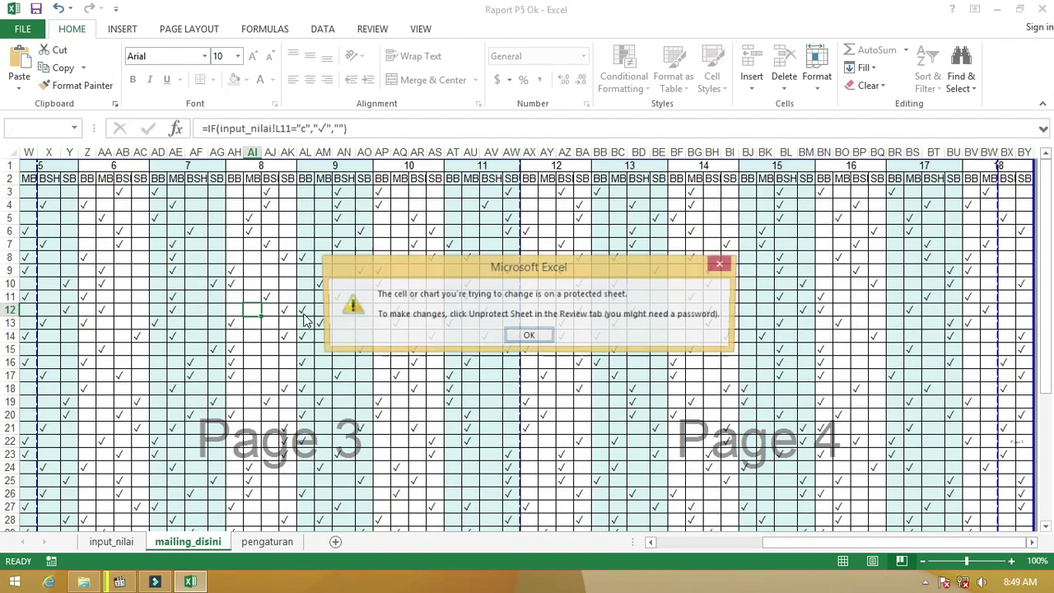
click(528, 336)
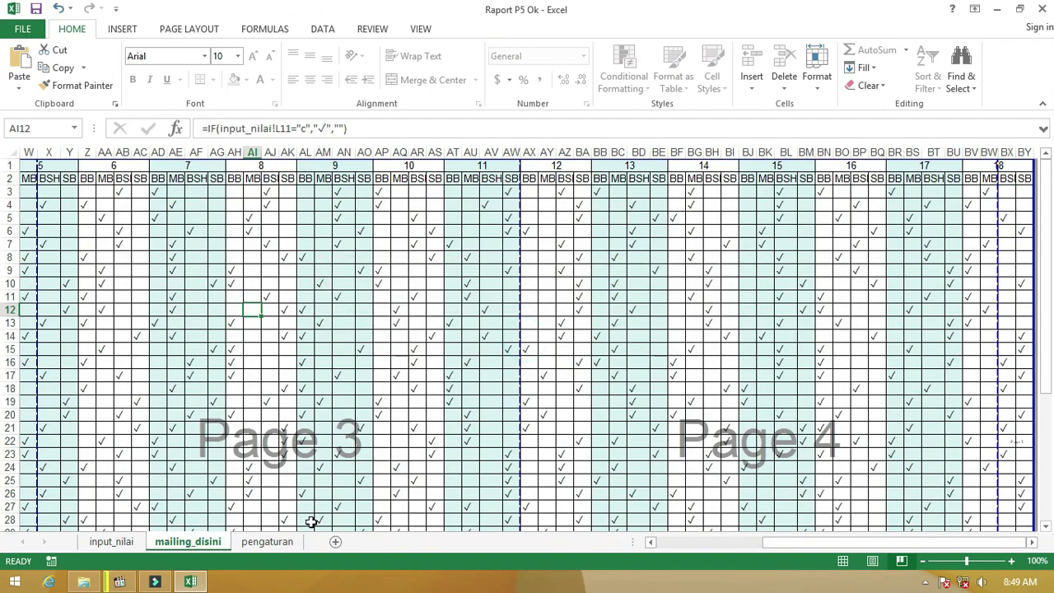
Step: Close the Raport P5 Ok workbook from the pengaturan sheet, saving its changes
click(266, 542)
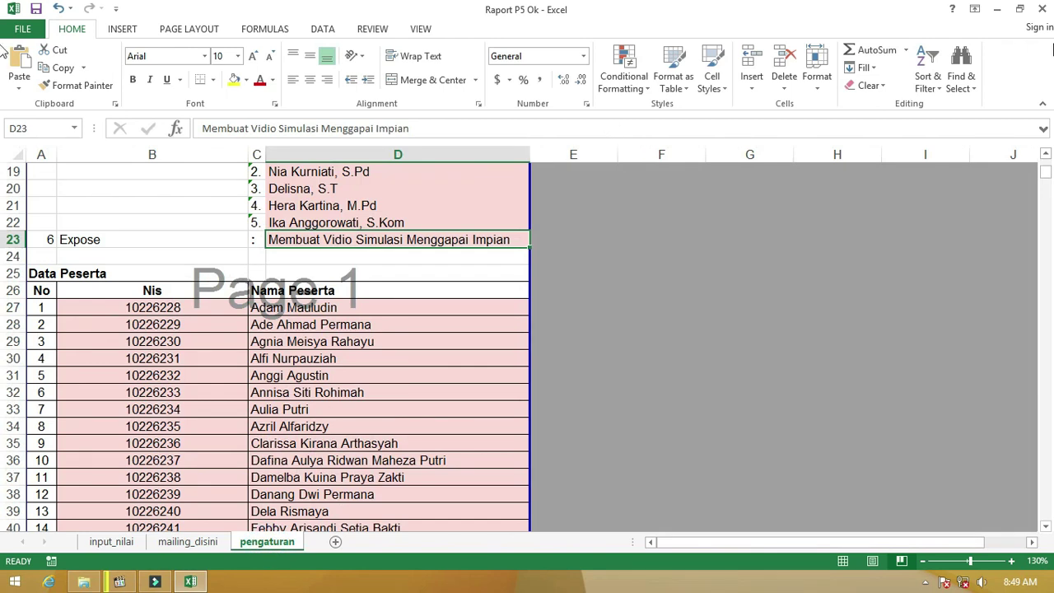
click(1043, 10)
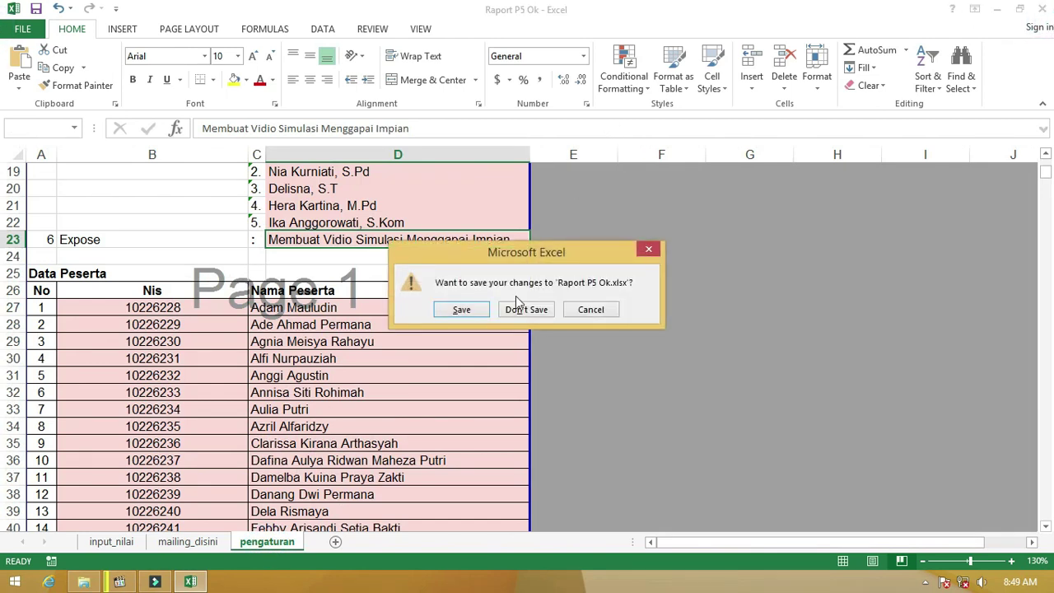
click(471, 313)
Step: Open the CONTOH RAPORT P5 - Bangkit Jiwa Raganya document in Word without running its SQL command, and close the Navigation pane
double_click(271, 121)
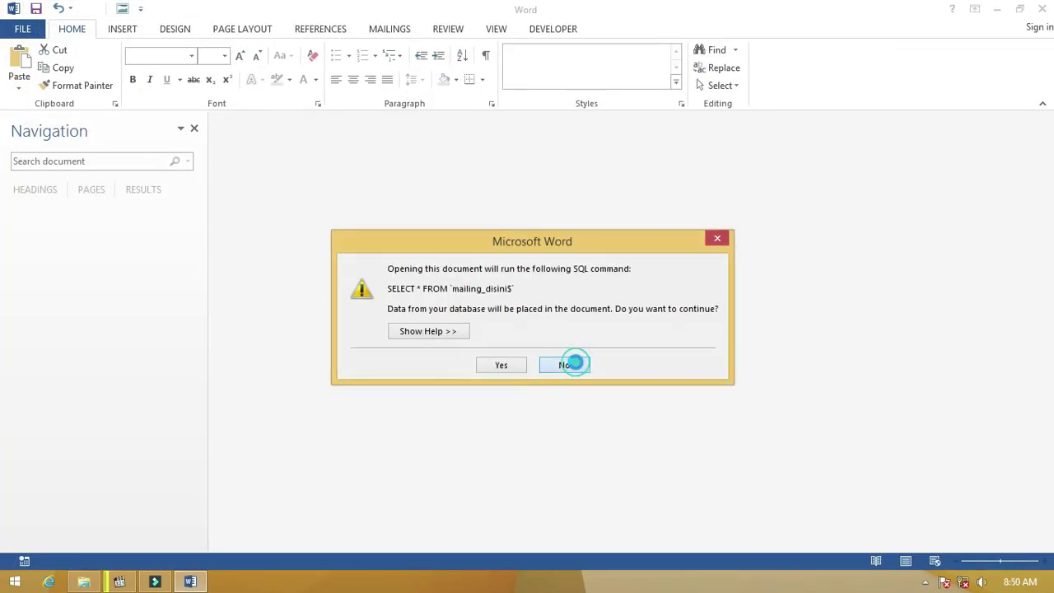
click(574, 364)
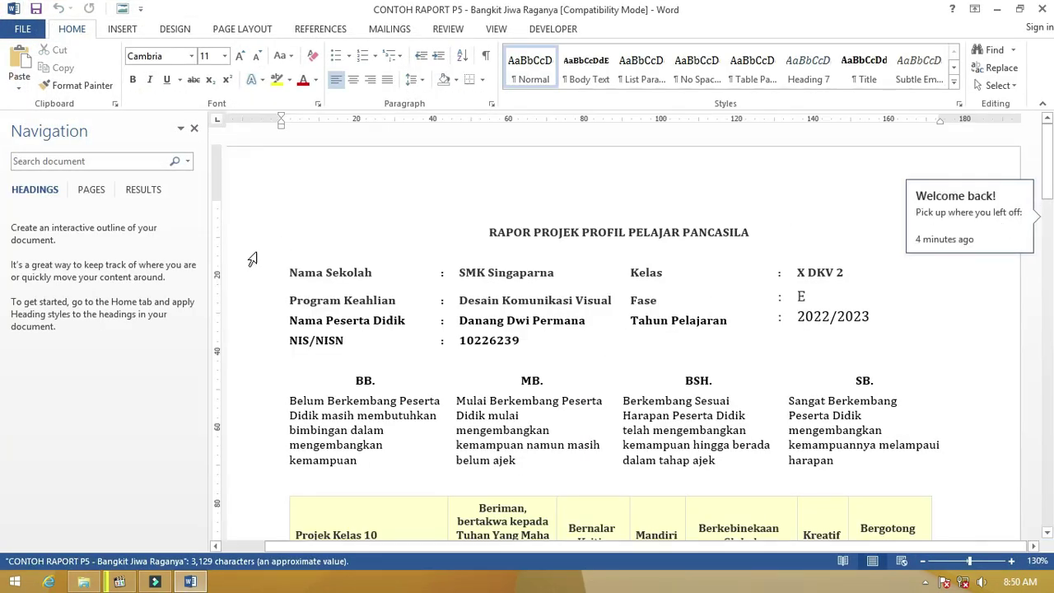
click(196, 128)
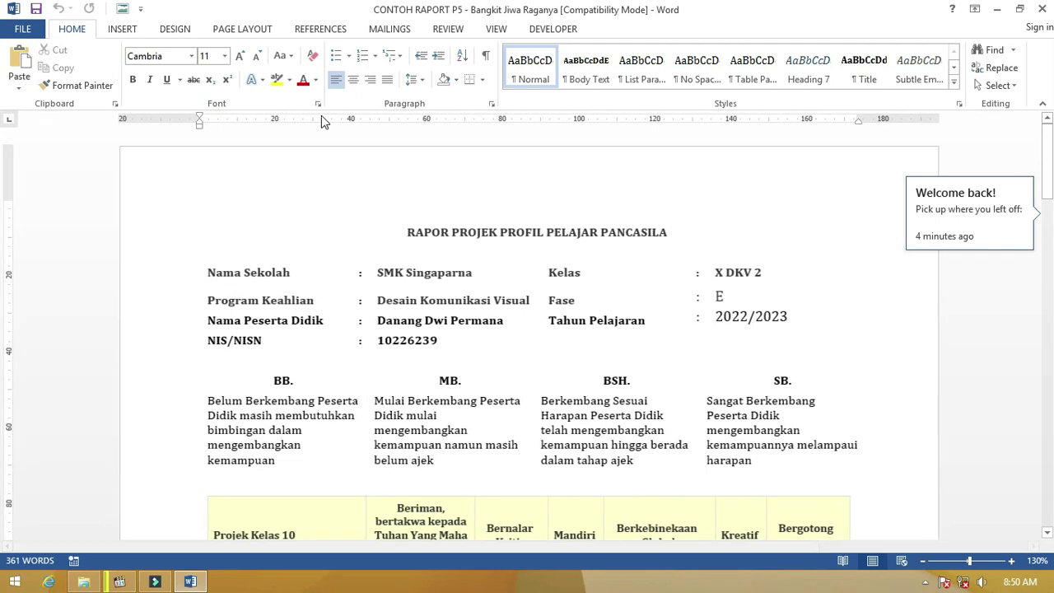
Step: Start selecting an existing mail merge recipient list and browse to G:\Raport P5 using the folder path copied from File Explorer
click(390, 30)
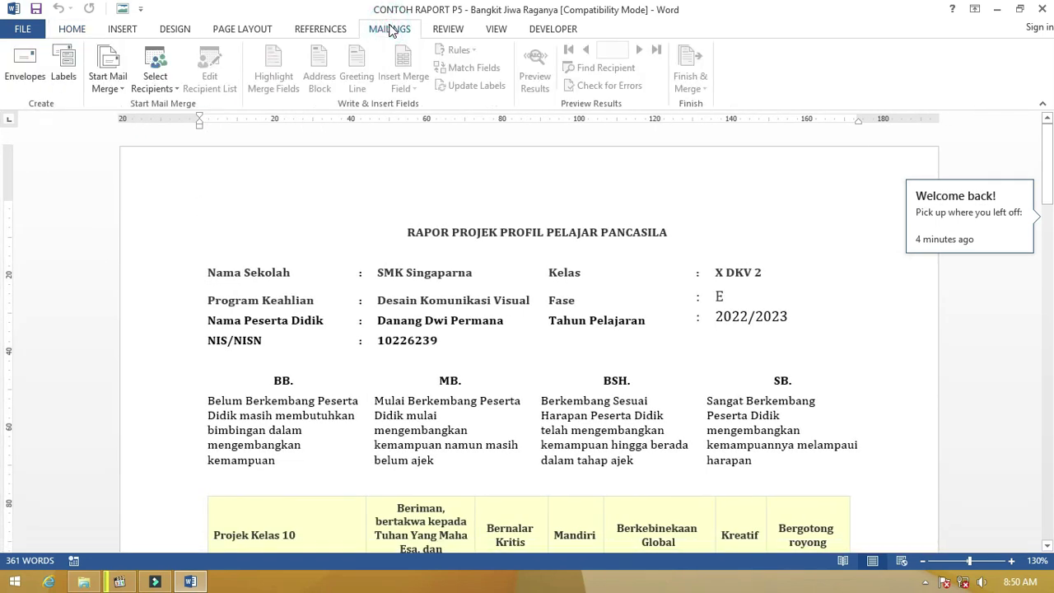
click(172, 89)
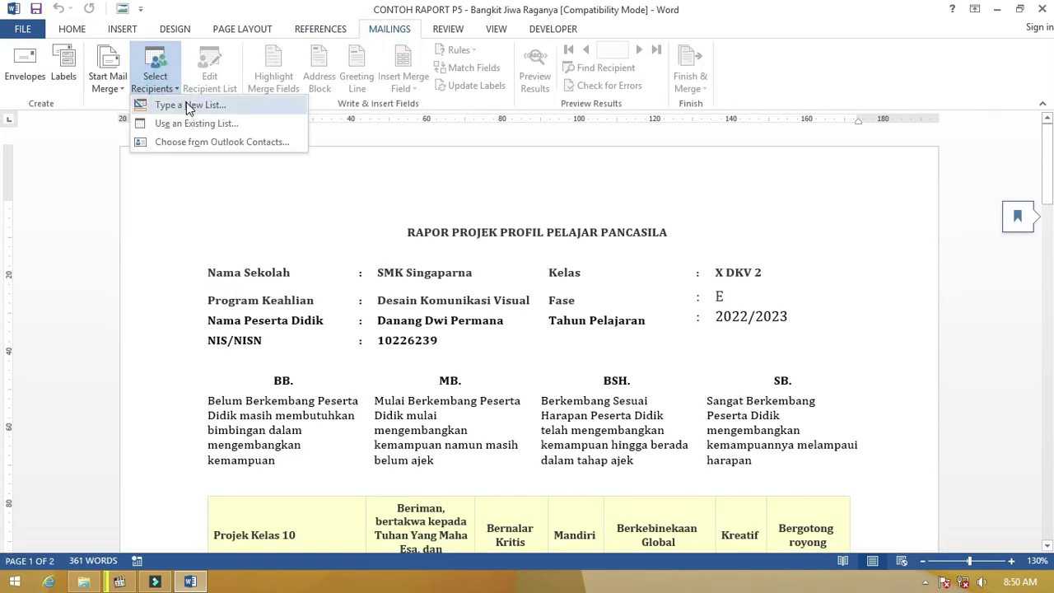
click(188, 123)
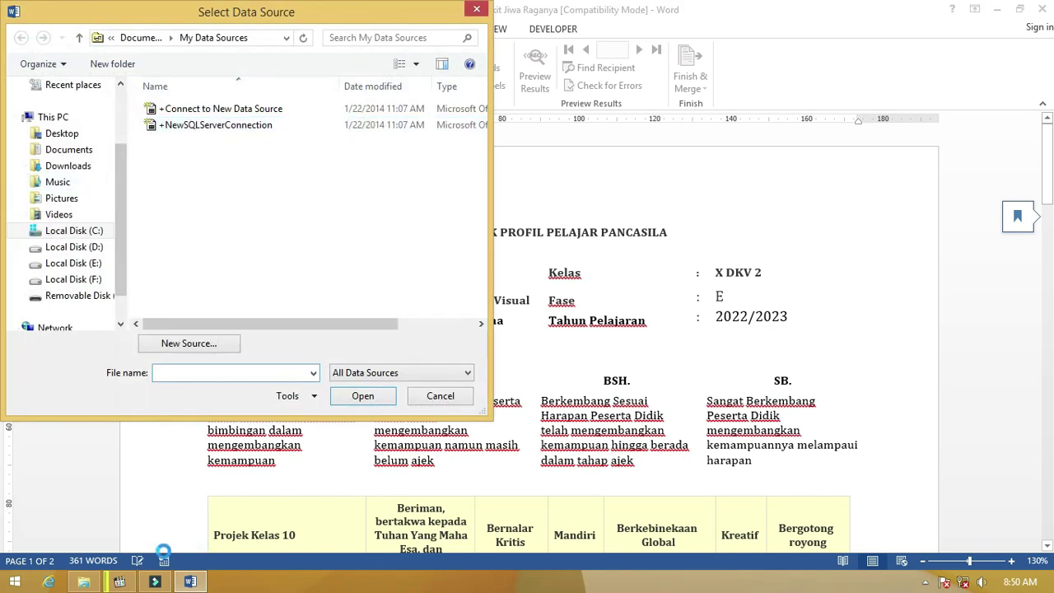
click(95, 588)
click(330, 52)
key(ctrl+c)
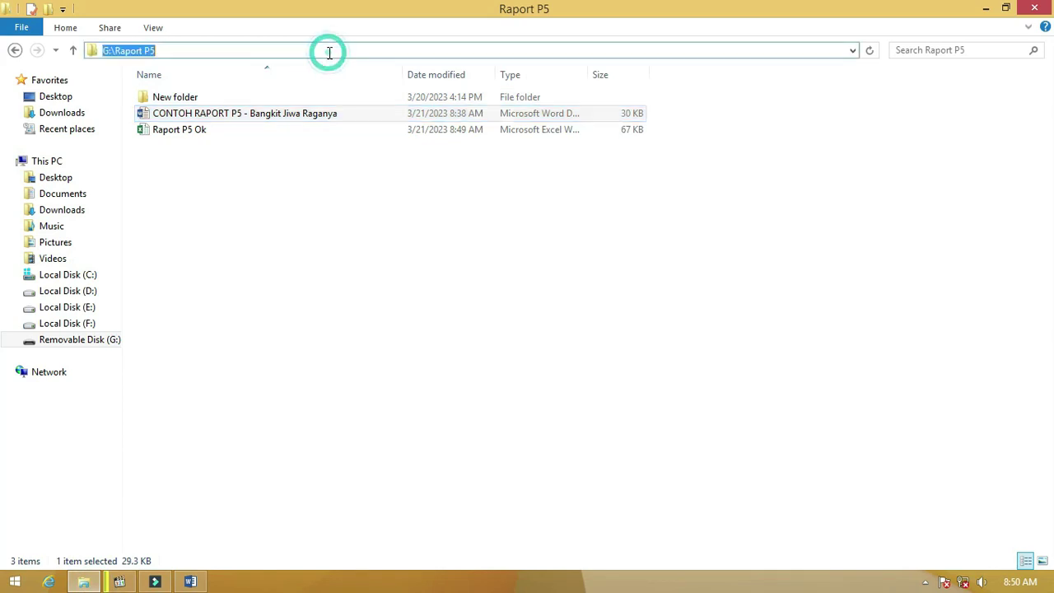
key(alt+Tab)
click(259, 37)
key(ctrl+v)
key(Return)
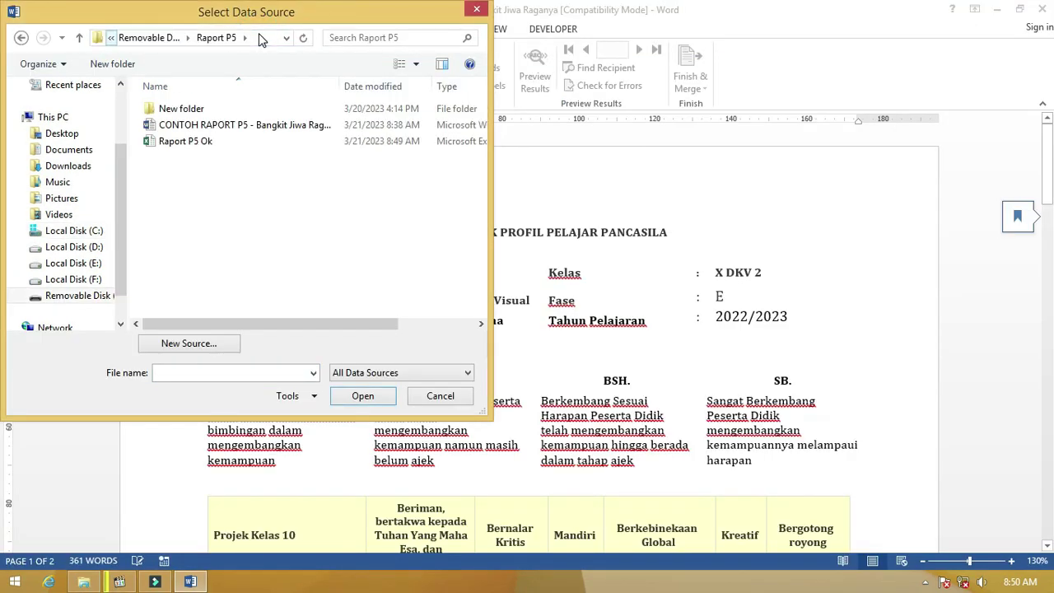
Step: Connect the Raport P5 Ok workbook as the data source, using its mailing_disini$ table with the first row as column headers
click(187, 141)
click(363, 395)
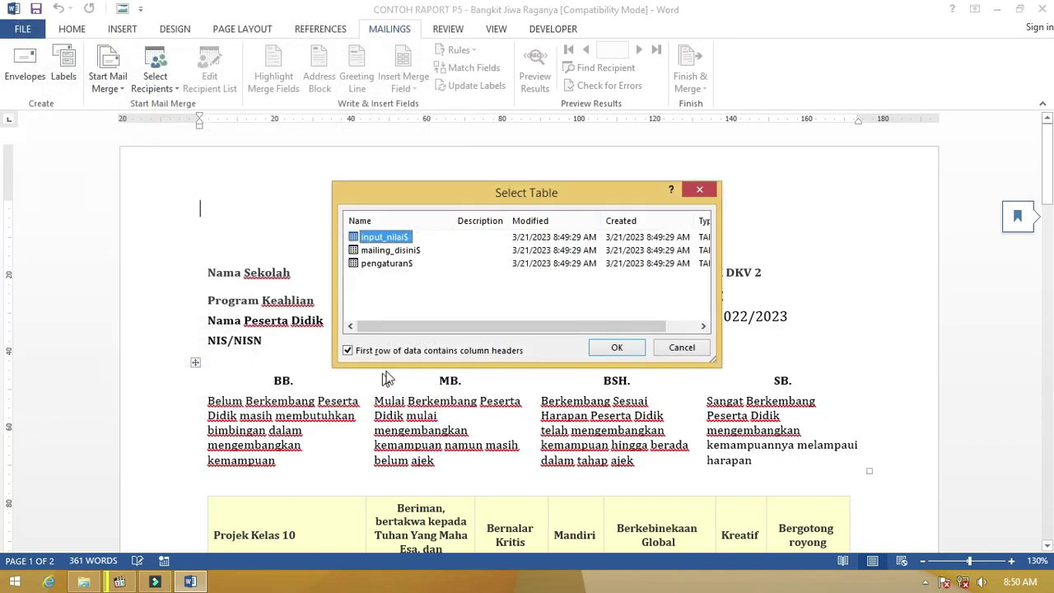
drag(467, 203, 448, 186)
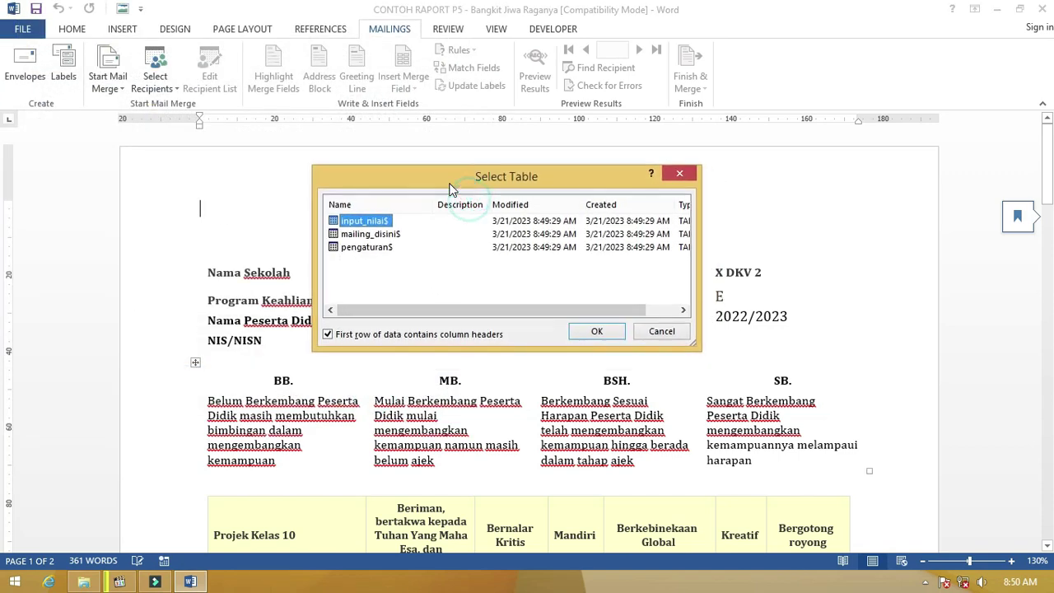
click(372, 234)
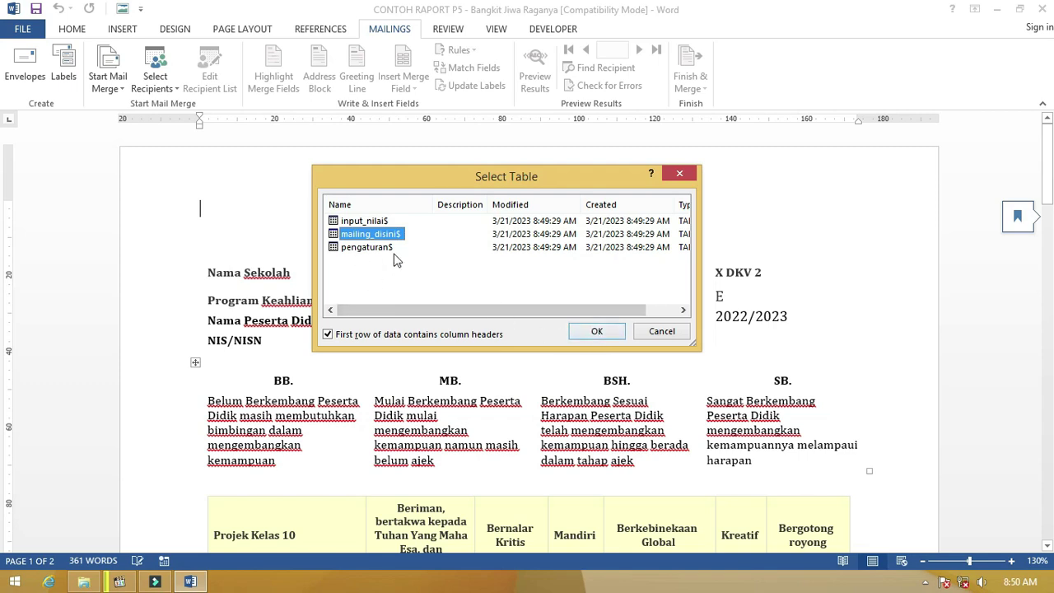
click(597, 332)
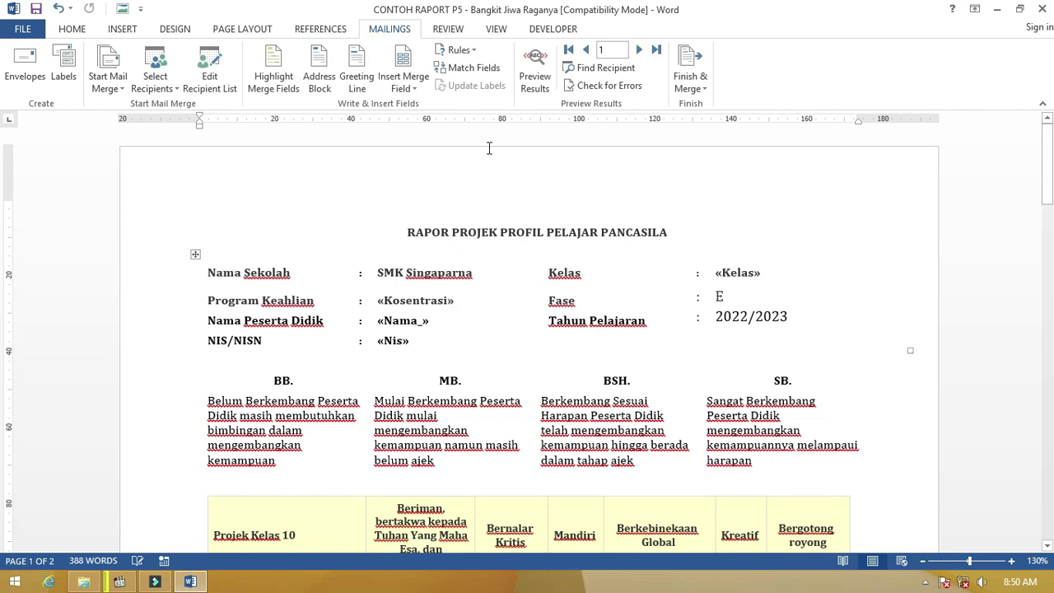
Step: Preview the mail merge results in the report and advance to record 2
click(534, 75)
scroll(535, 271, down, 1)
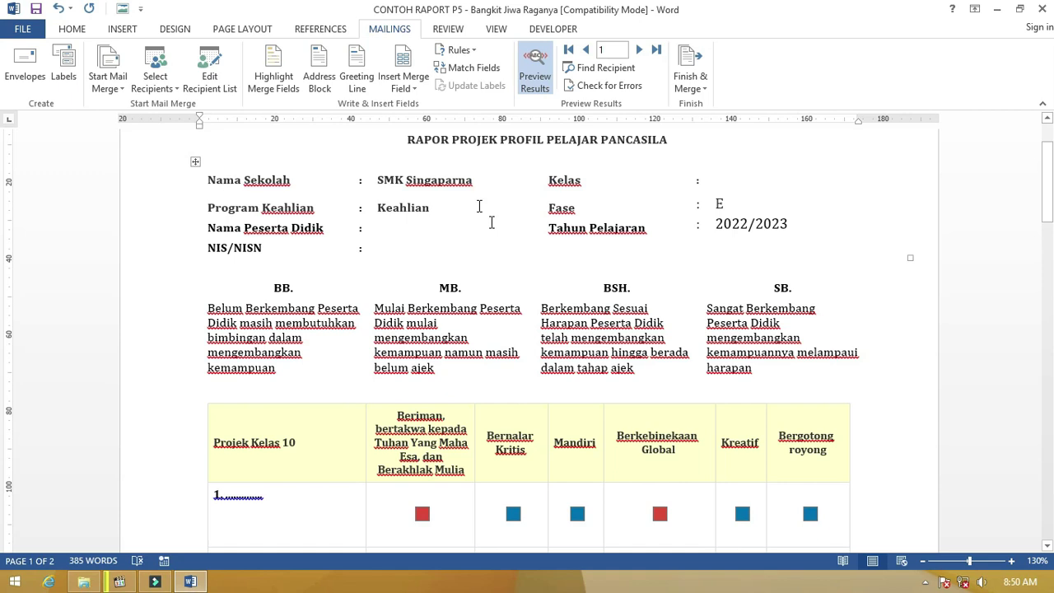
click(639, 50)
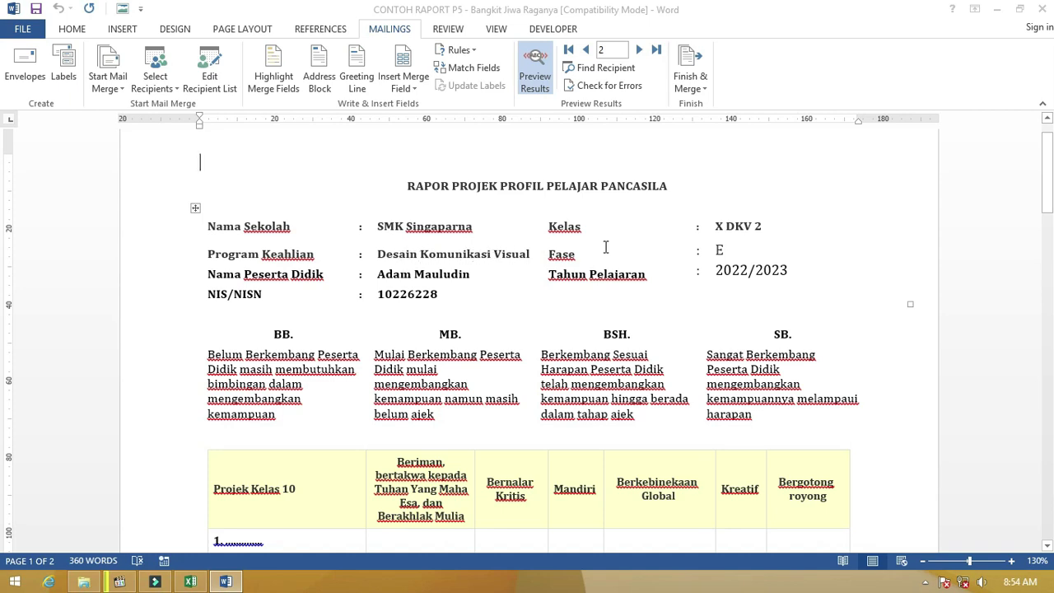
Step: Review the record 2 report preview, covering the class field in the student details, the rating descriptions and the Projek Kelas 10 table
click(726, 226)
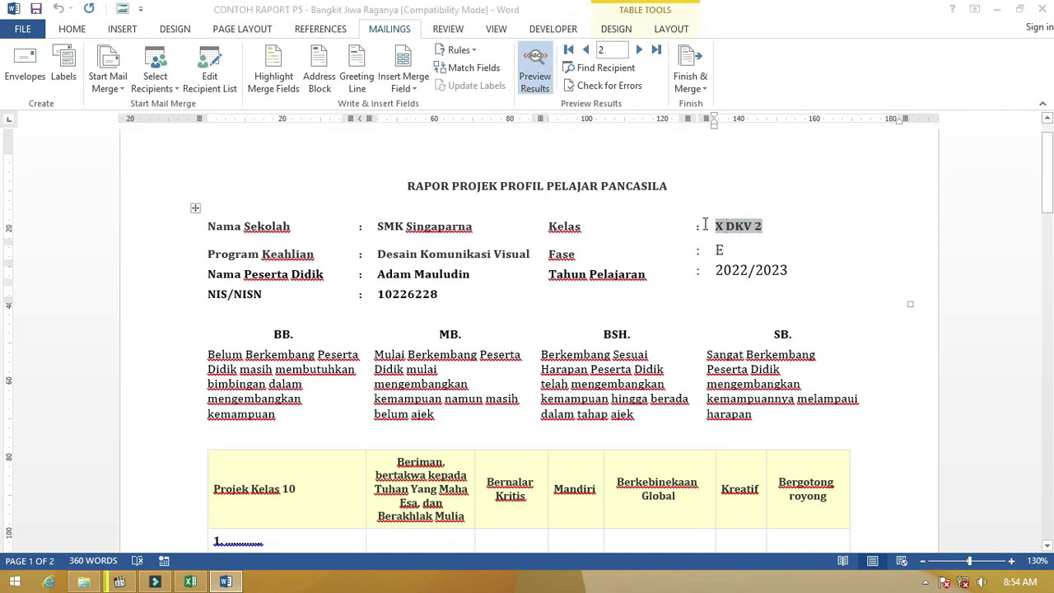
scroll(629, 250, down, 3)
scroll(630, 251, down, 5)
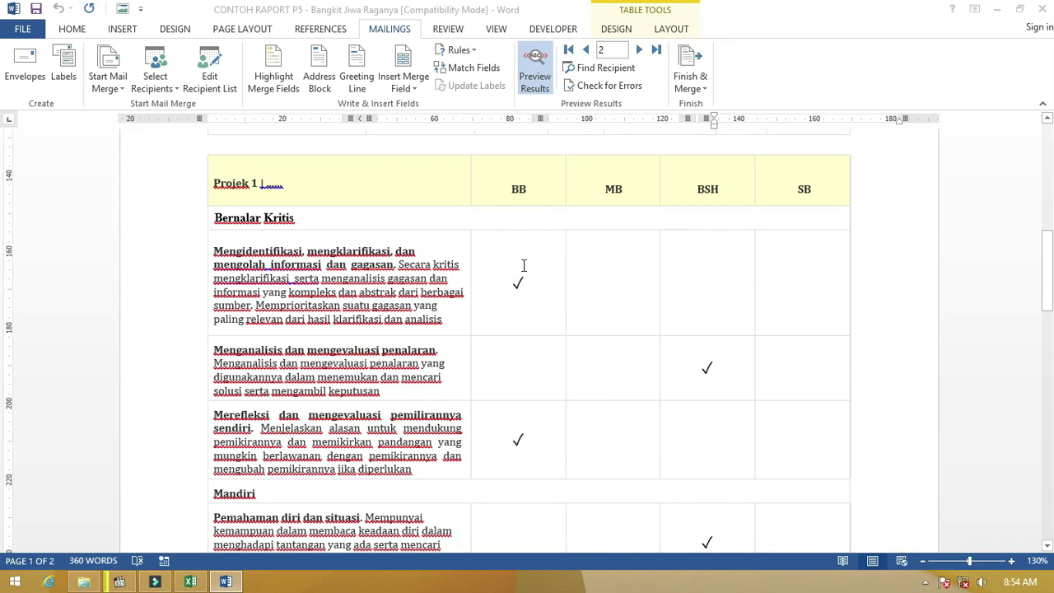
scroll(521, 191, up, 4)
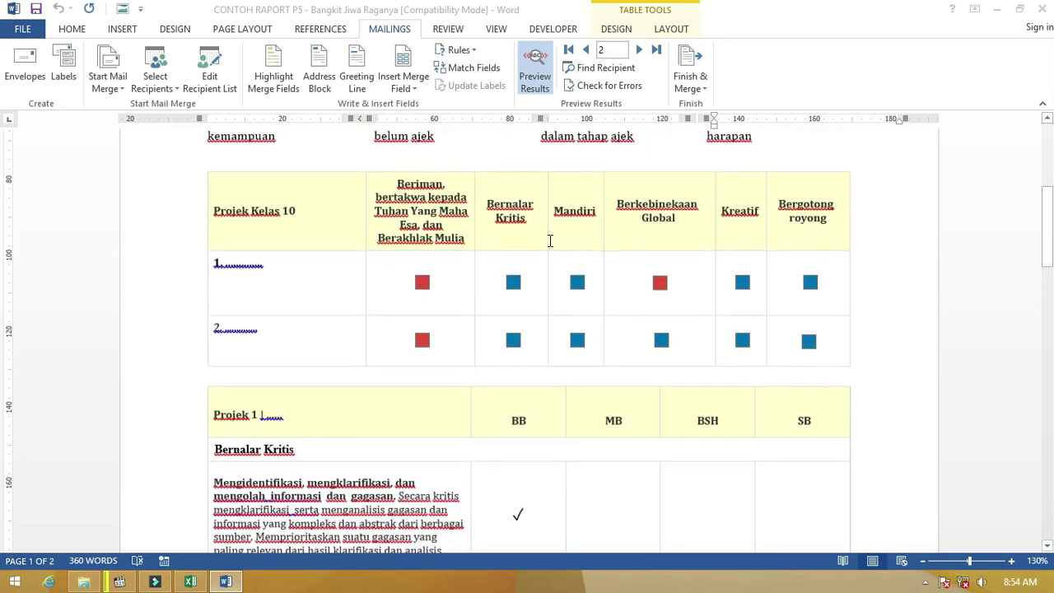
scroll(423, 200, up, 2)
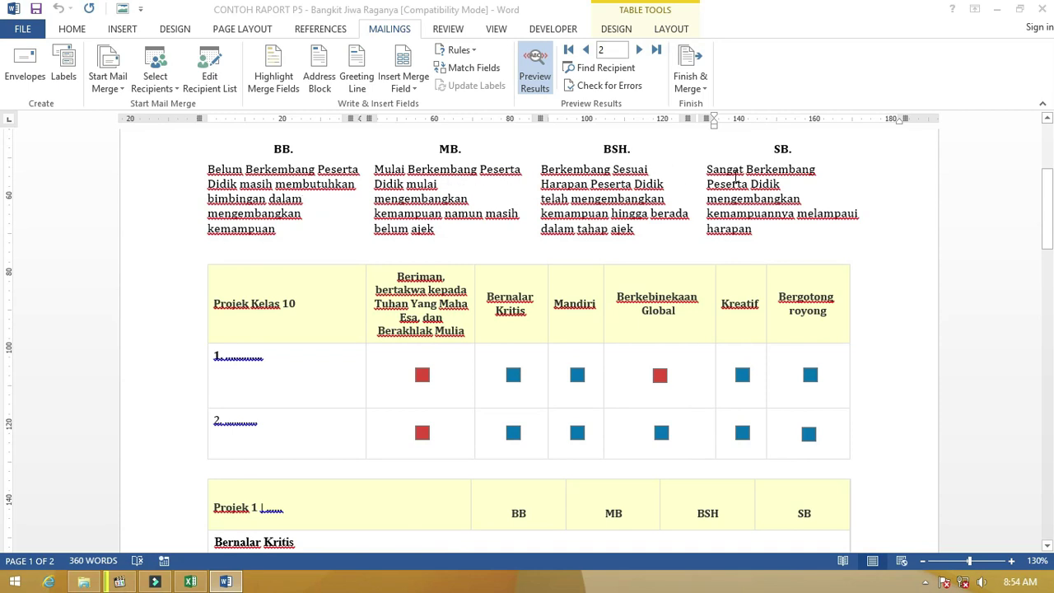
scroll(800, 184, down, 6)
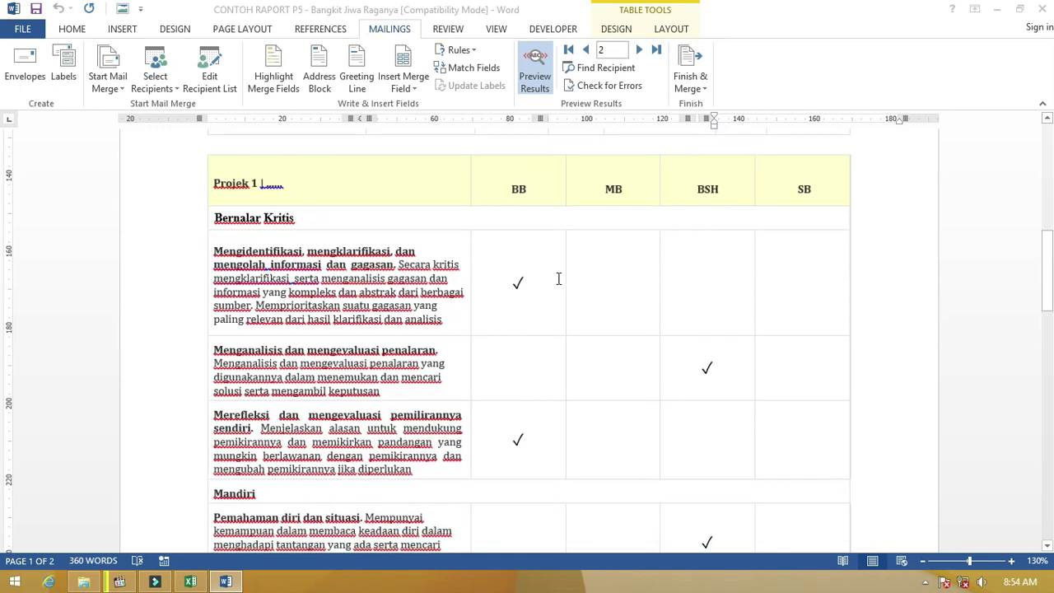
Step: Examine the check marks in the BB, MB, BSH and SB columns of the Projek 1 table for the Bernalar Kritis and Mandiri indicators
click(617, 286)
click(704, 271)
click(788, 269)
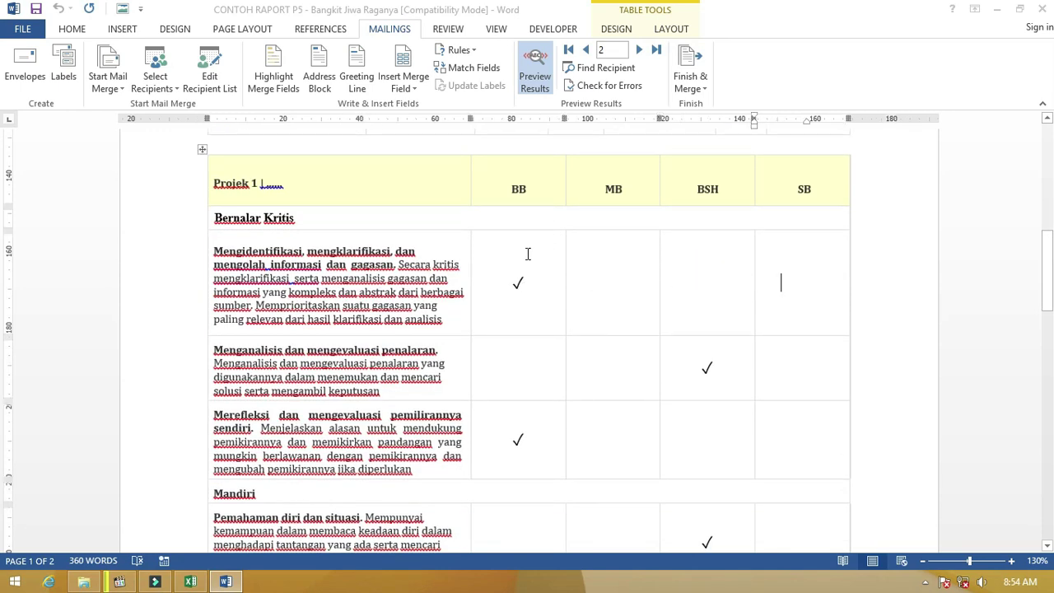
double_click(517, 280)
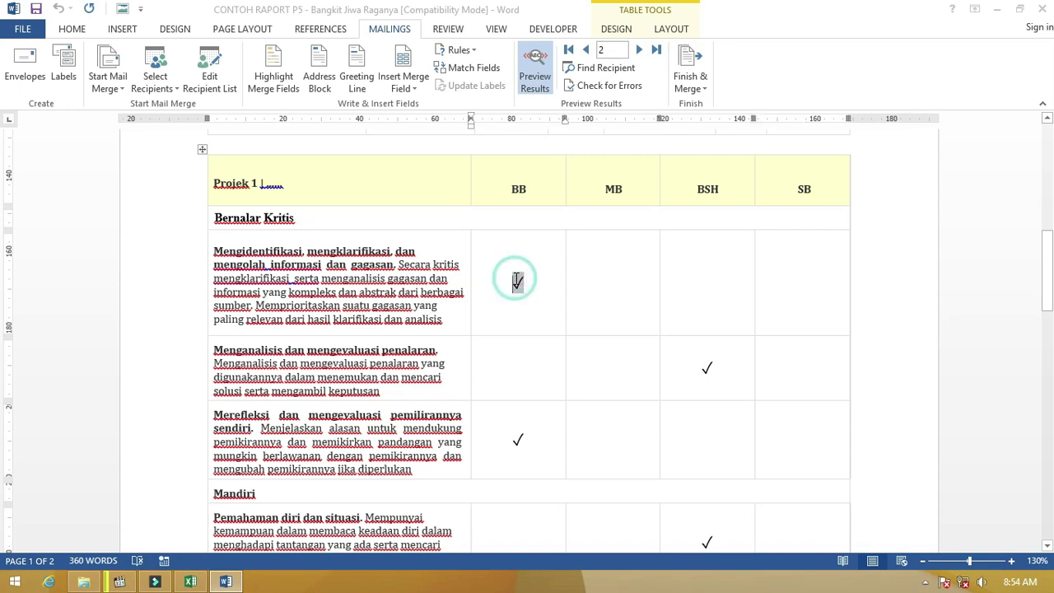
double_click(517, 280)
click(722, 370)
scroll(676, 364, down, 3)
click(534, 302)
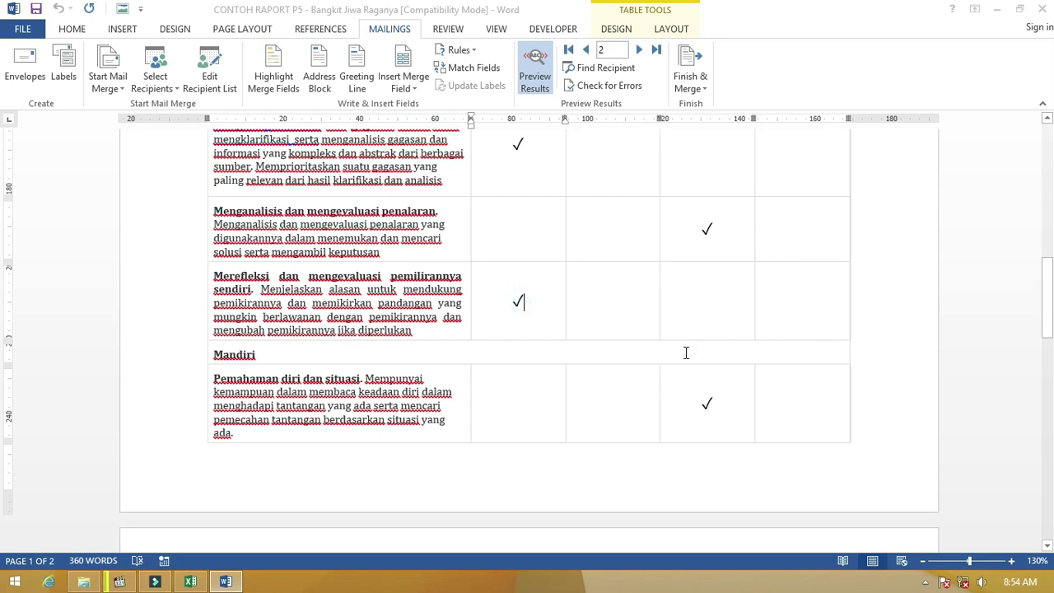
scroll(700, 341, down, 2)
click(718, 323)
scroll(717, 321, down, 3)
scroll(717, 321, up, 7)
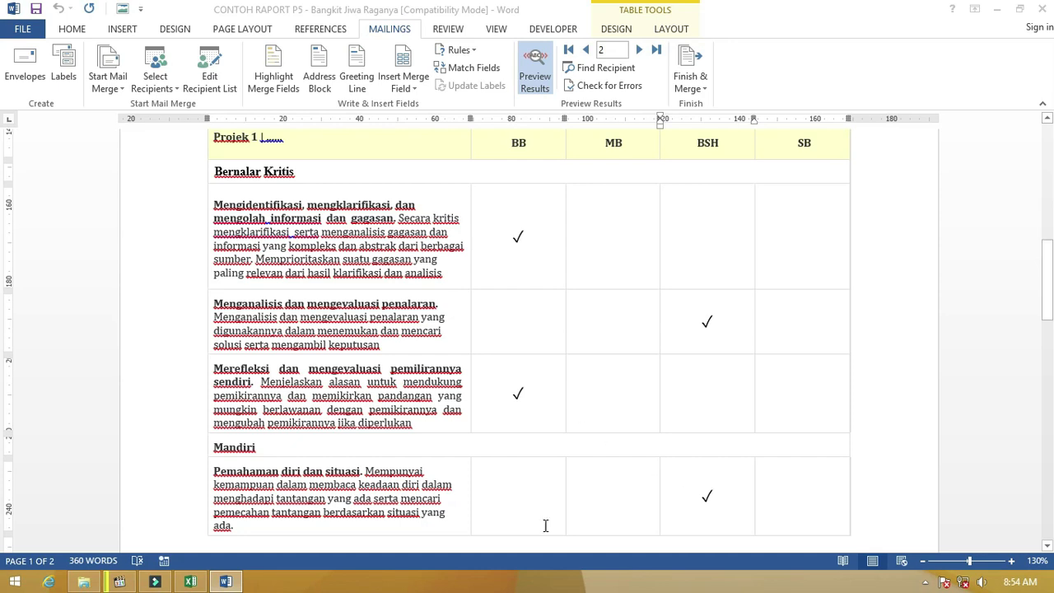
Step: Switch to the Raport P5 Ok workbook in Excel and review the first student's indicator scores on the input_nilai sheet
click(190, 582)
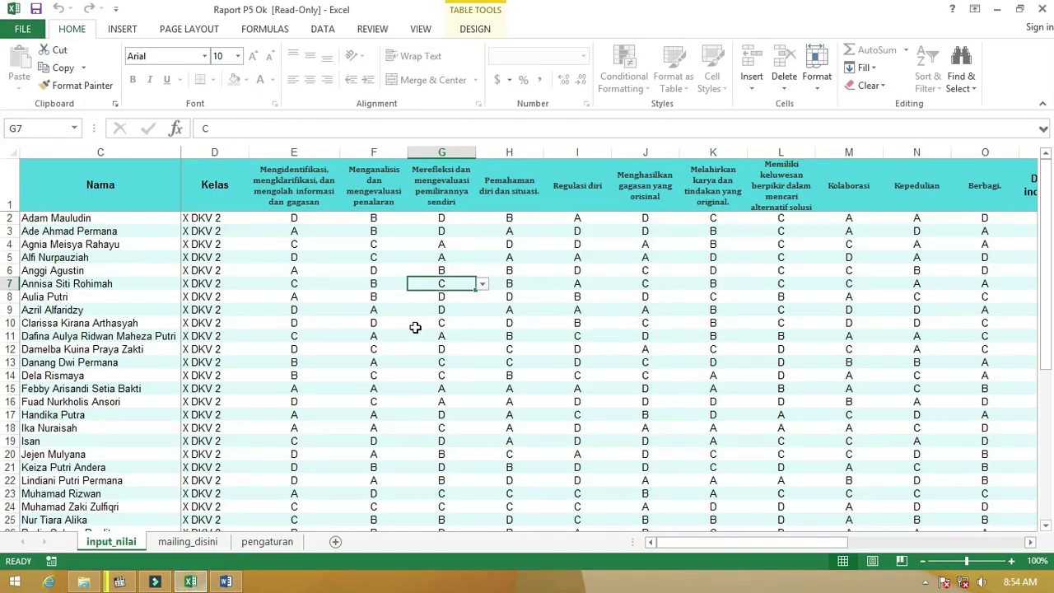
click(206, 217)
click(288, 219)
click(383, 218)
click(440, 219)
click(517, 224)
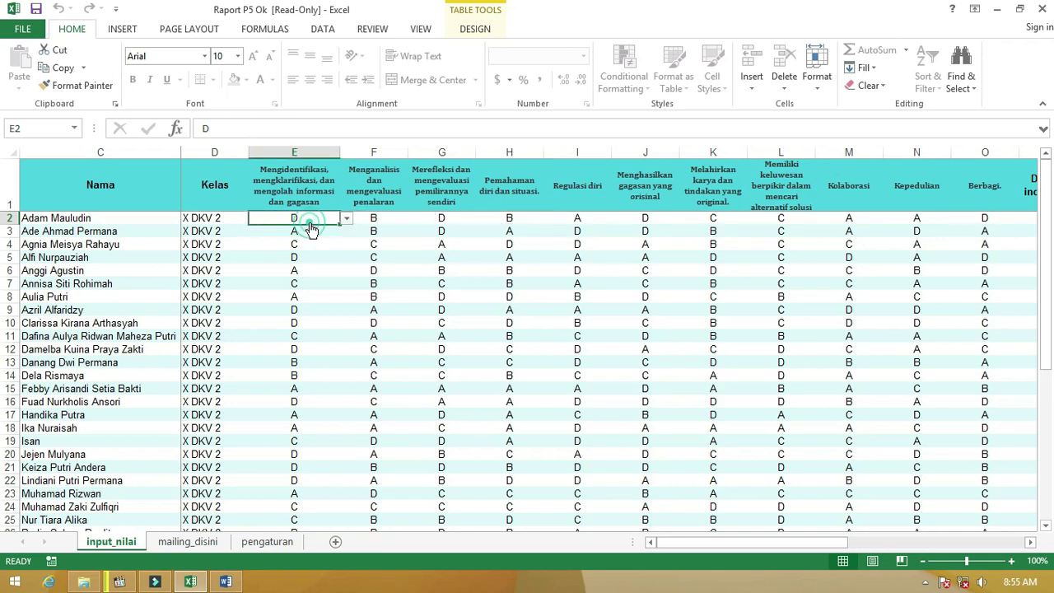
Step: Check on the mailing_disini sheet how the first student's BB cell for indicator 1 is calculated from input_nilai
click(188, 542)
drag(156, 272, 7, 277)
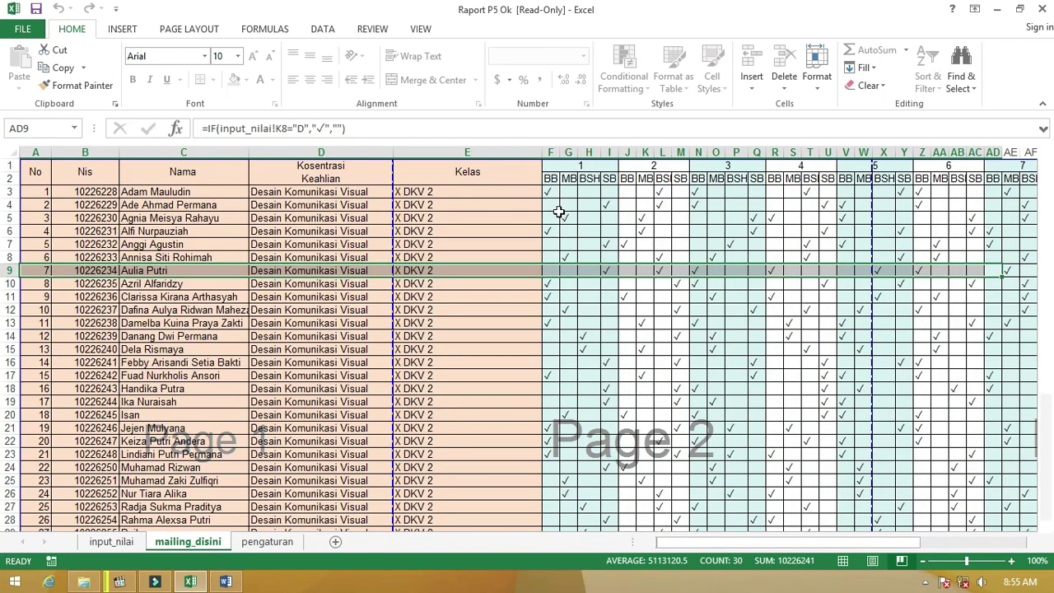
click(551, 191)
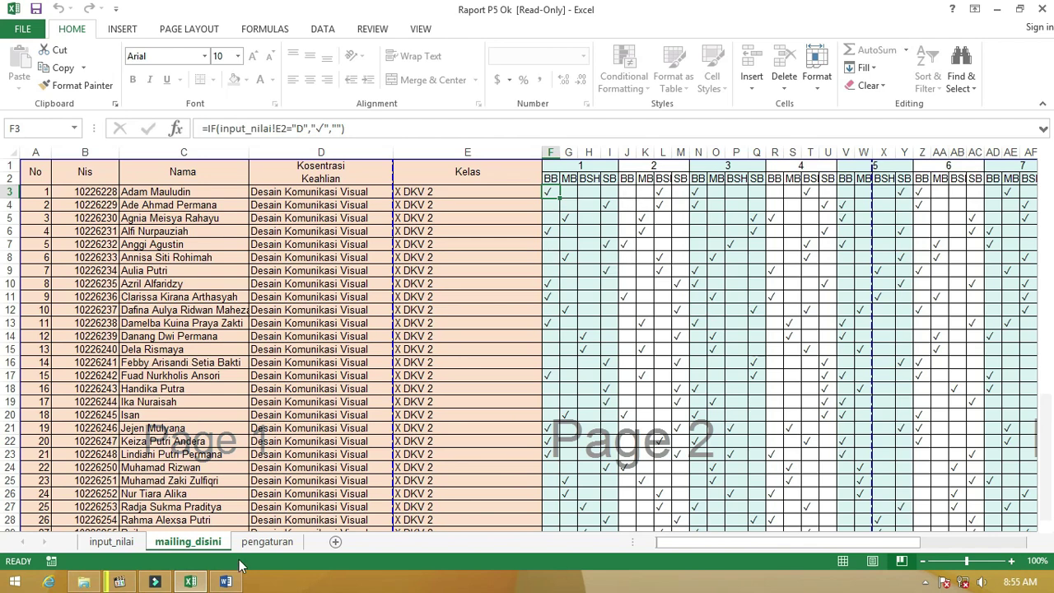
Step: Return to the Word report and examine the remaining indicator rows on page 2, down to the check mark in the Berbagi row
click(225, 581)
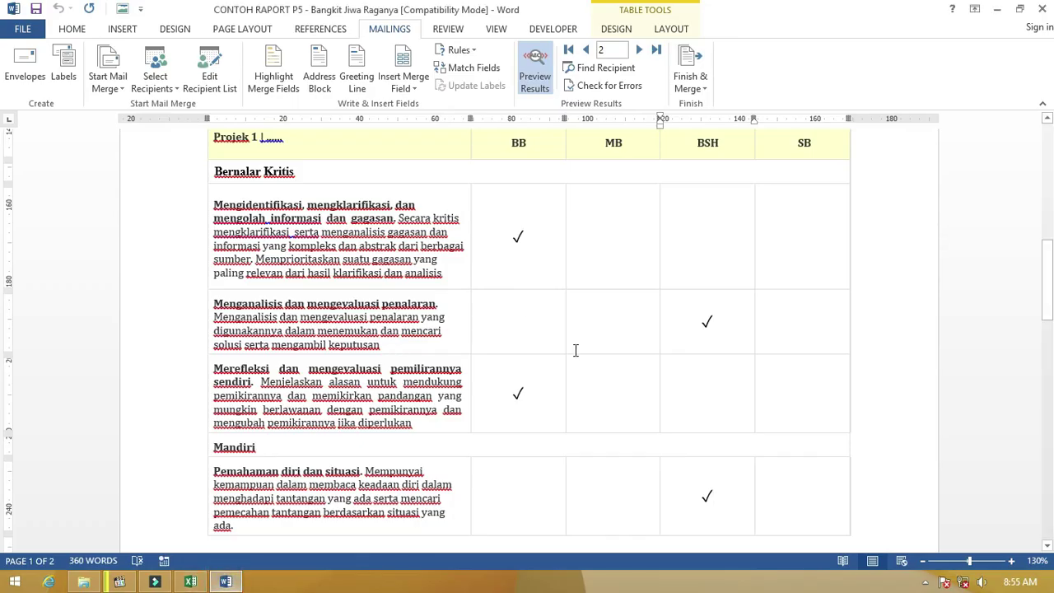
scroll(575, 349, down, 15)
scroll(580, 384, down, 4)
scroll(579, 384, up, 8)
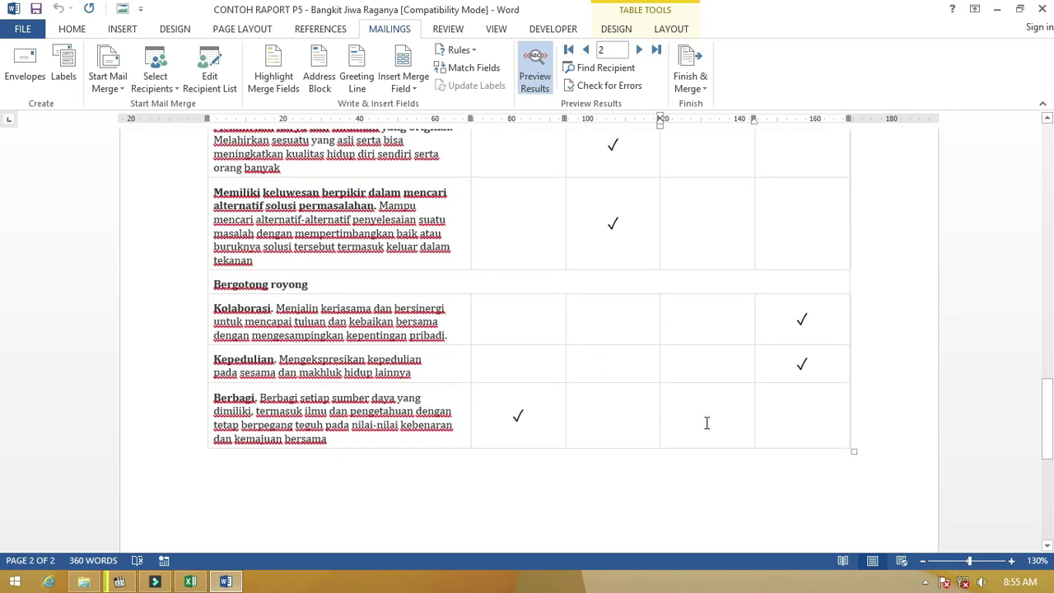
drag(750, 403, 409, 169)
scroll(623, 287, up, 9)
scroll(625, 289, up, 2)
scroll(625, 288, down, 11)
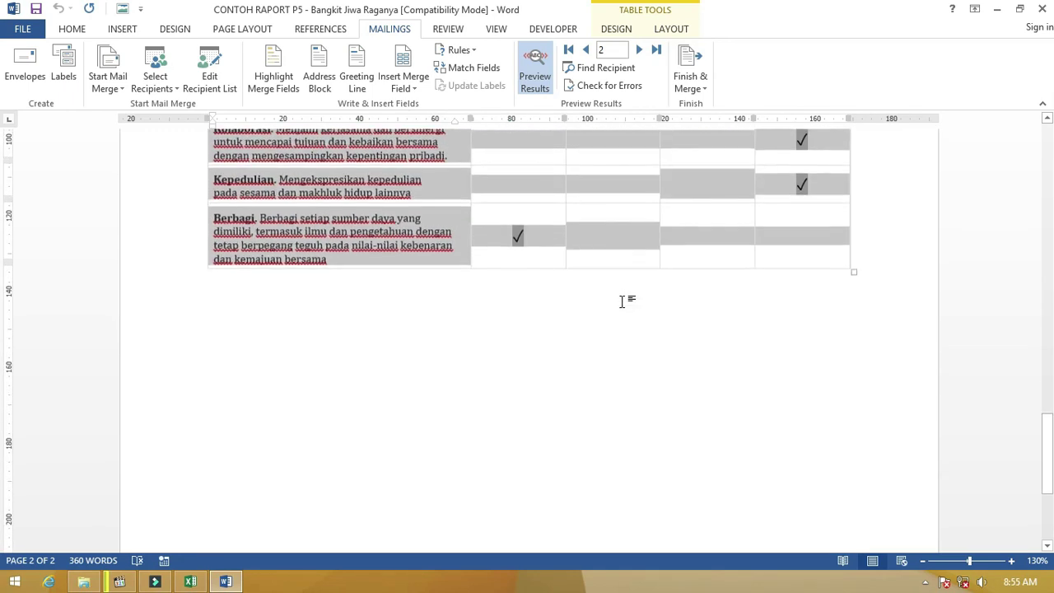
click(527, 277)
click(510, 230)
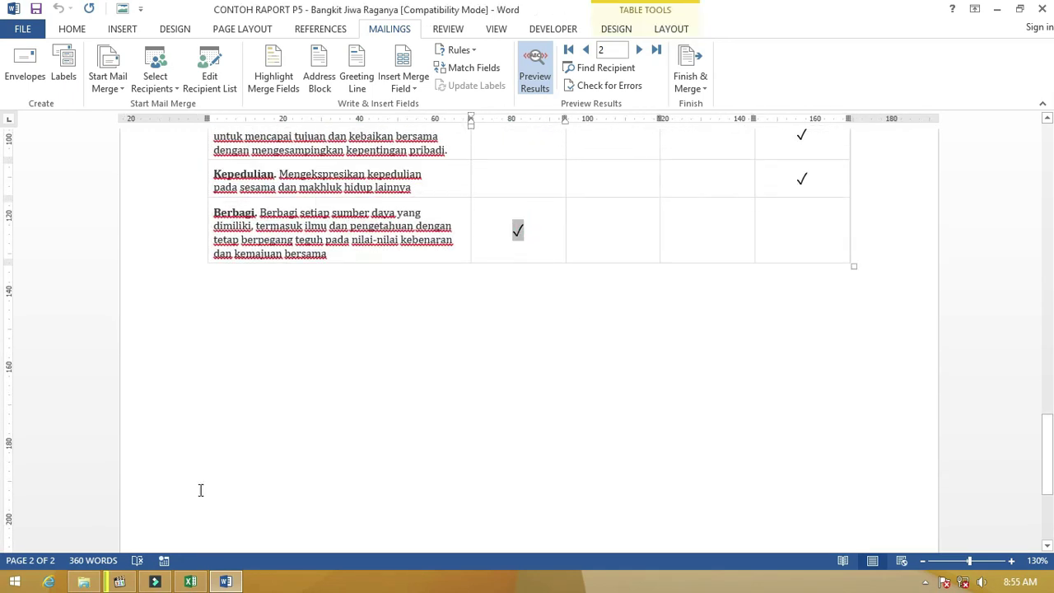
Step: In the Excel workbook, look through the mailing_disini columns and the input_nilai scores around the Berbagi and Deskripsi indikator 12 columns
click(190, 581)
drag(683, 544, 741, 543)
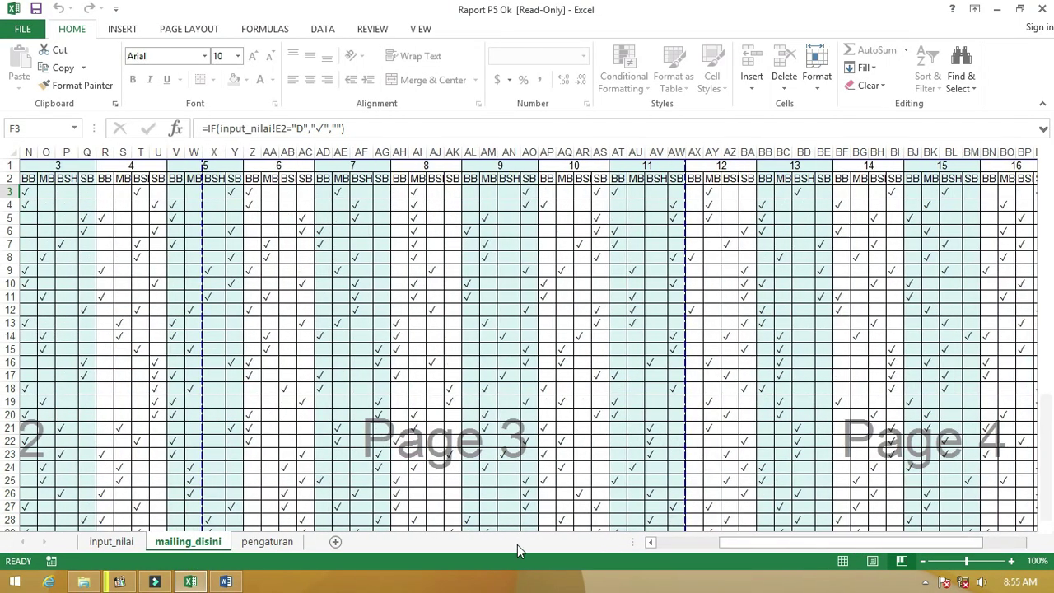
click(116, 541)
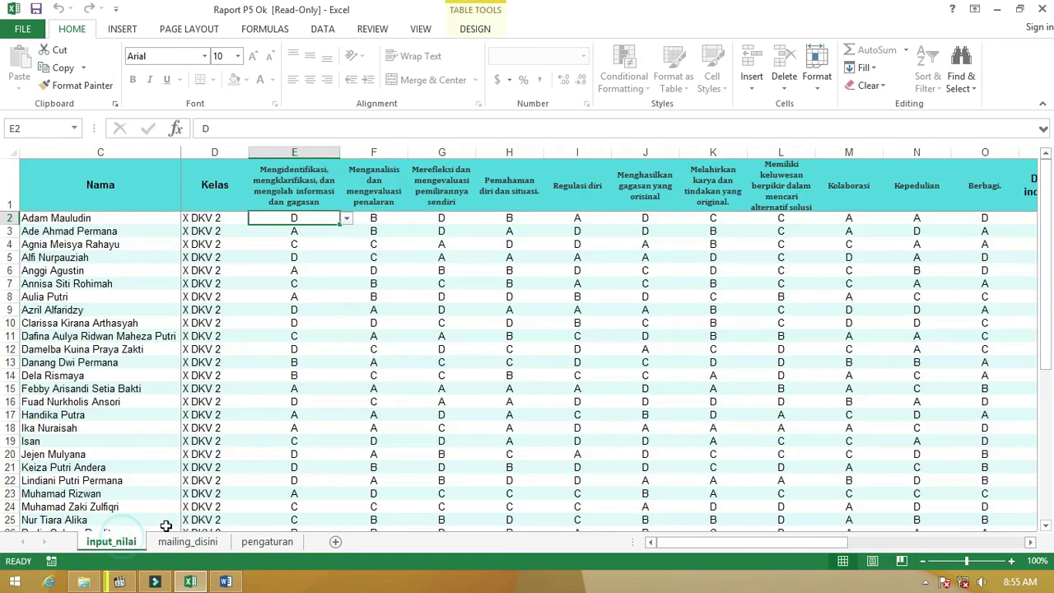
click(794, 220)
drag(821, 547, 915, 545)
click(555, 218)
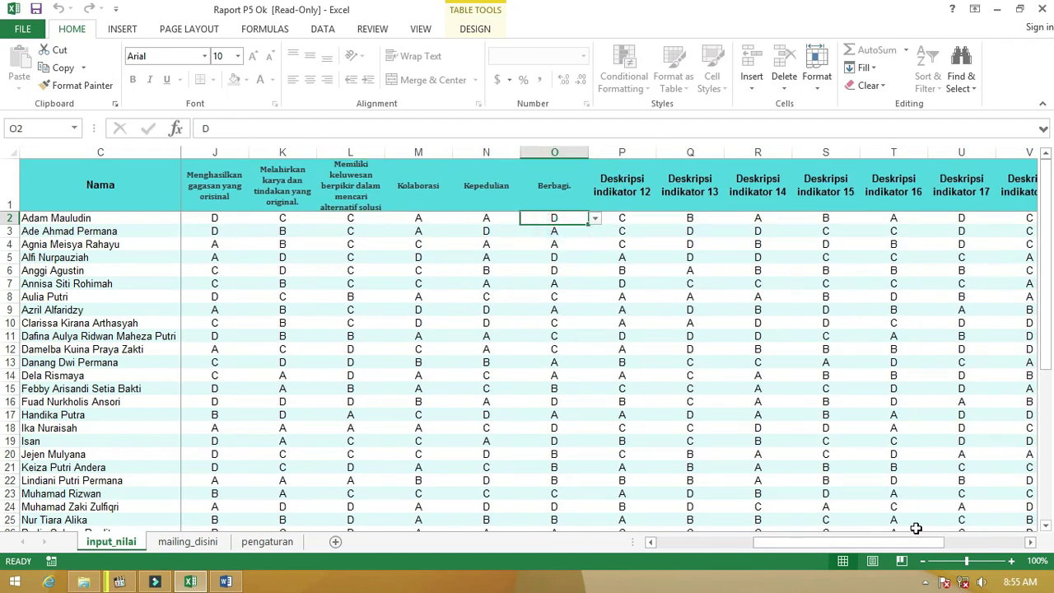
drag(917, 546, 912, 541)
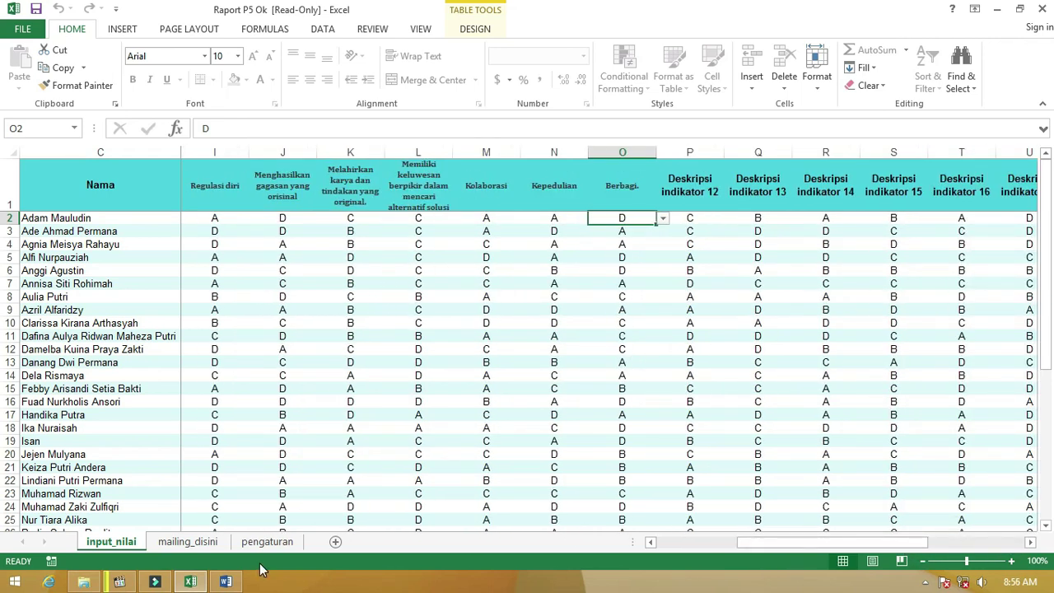
Step: Switch back to the Word report and turn off the results preview to show the merge fields in the Berbagi row
click(226, 581)
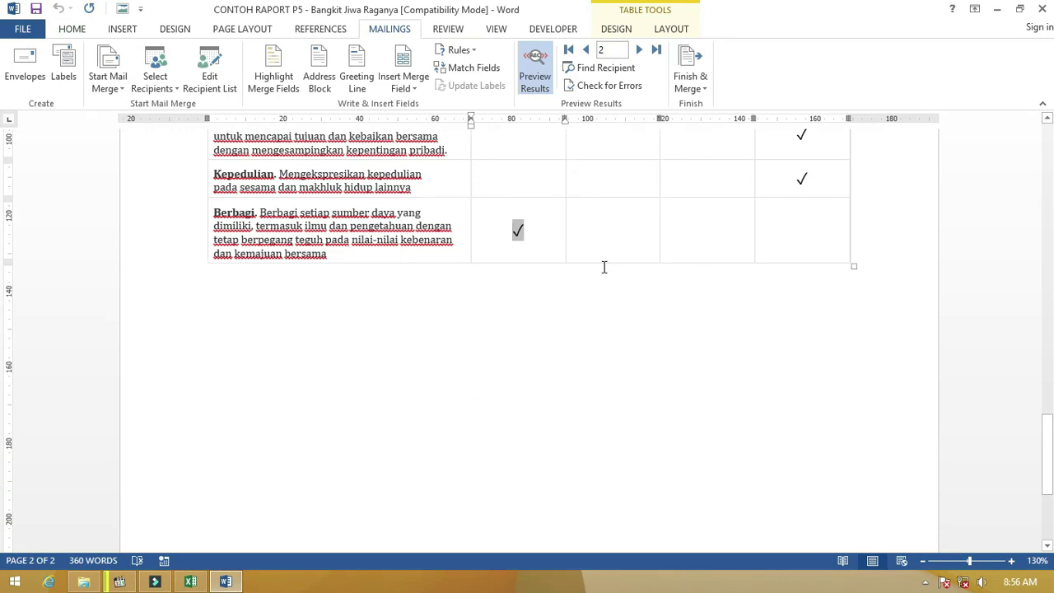
click(411, 85)
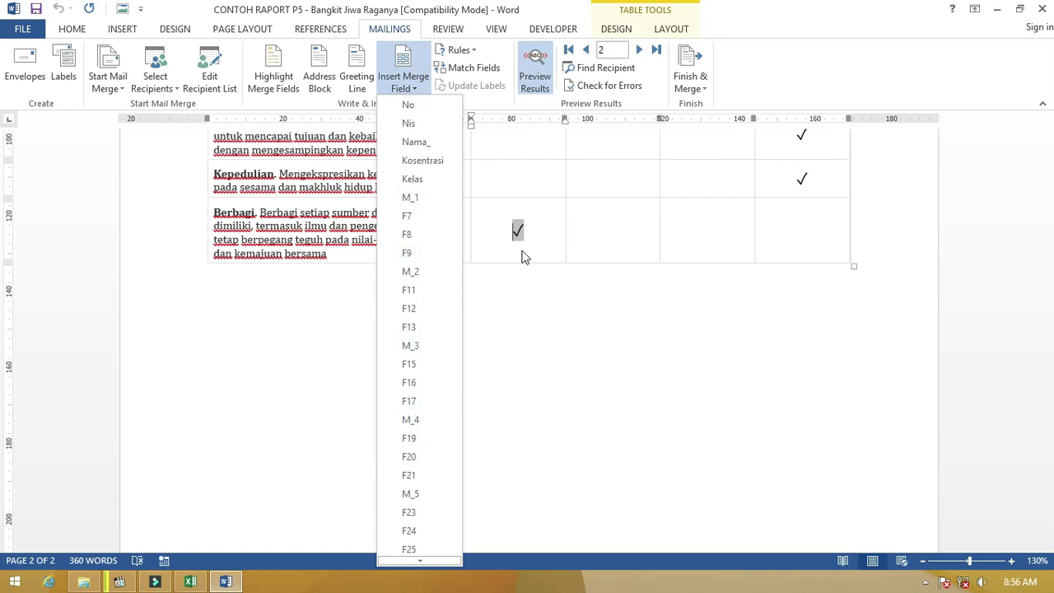
click(535, 76)
click(535, 76)
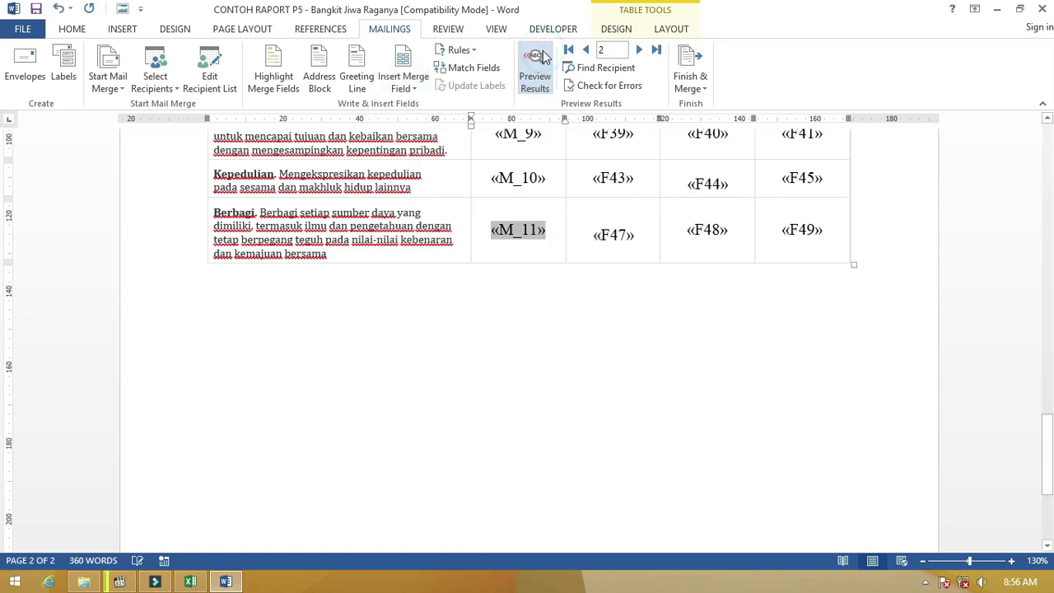
click(806, 229)
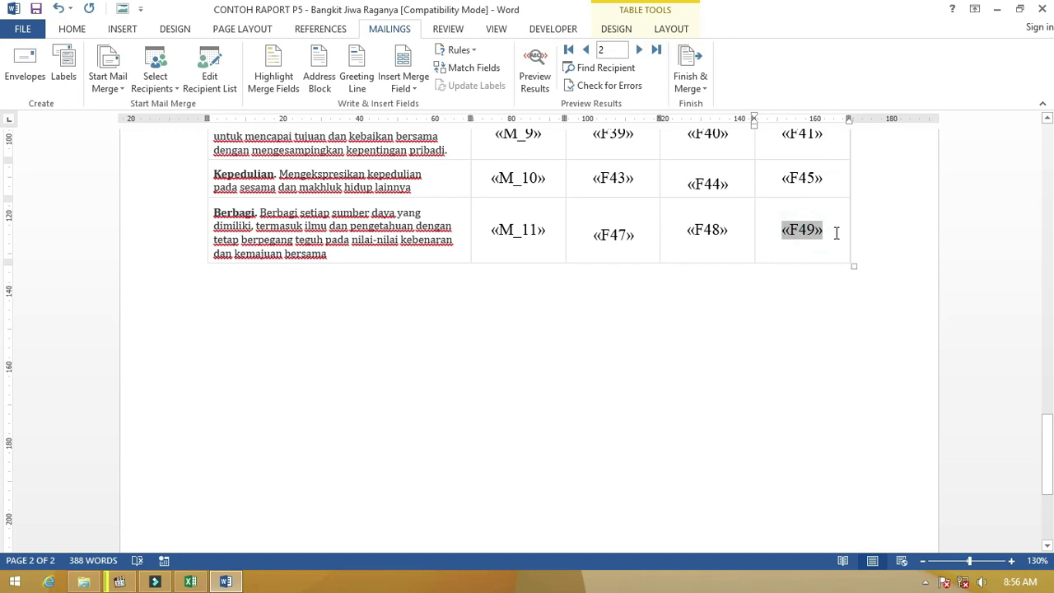
click(836, 233)
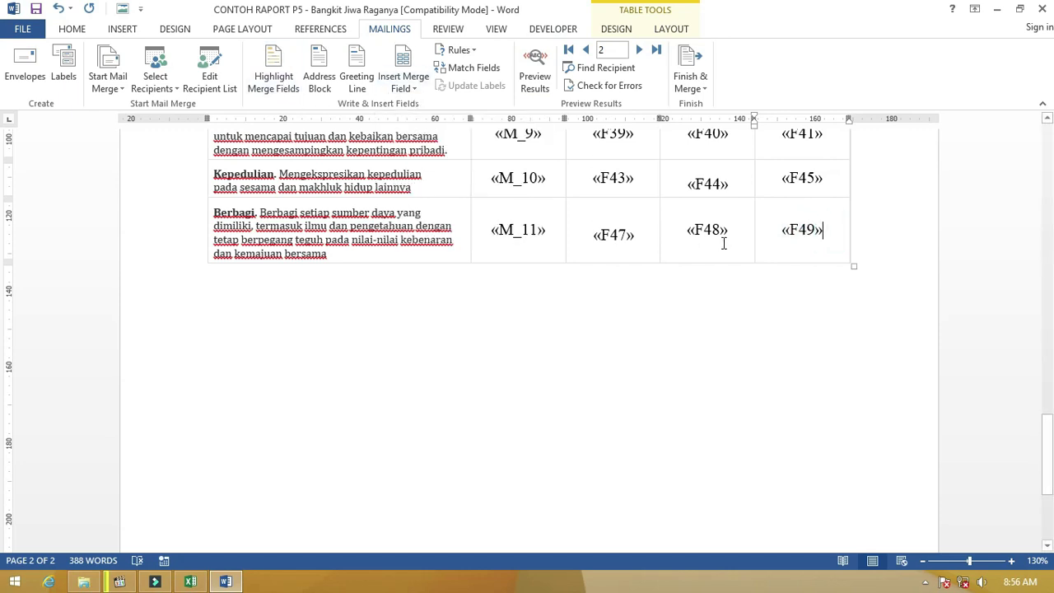
Step: Add a new row below the Berbagi row in the indicator table and enter Kolaboratif as its indicator name
key(Tab)
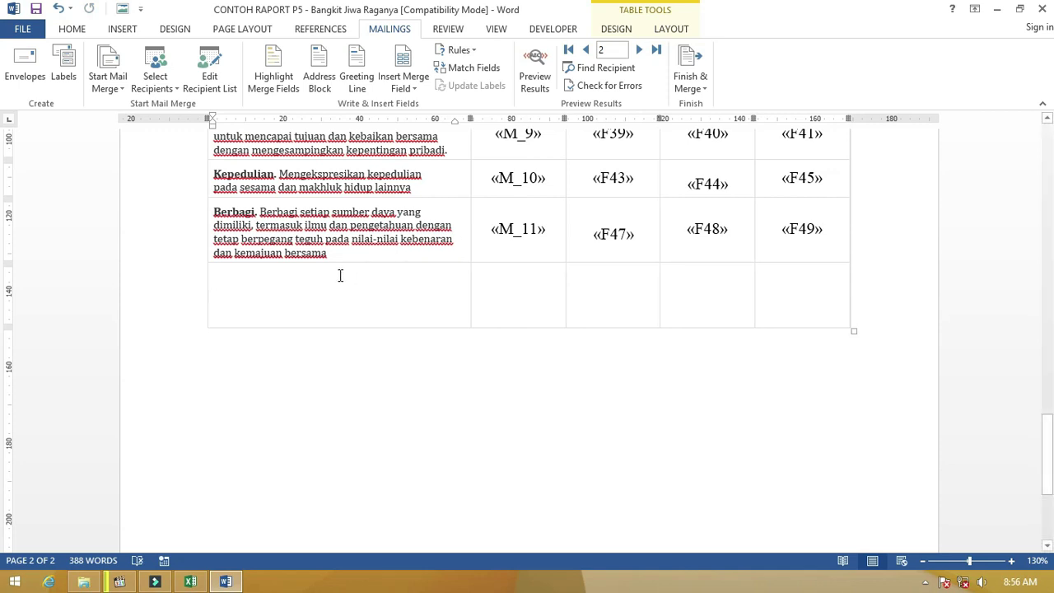
drag(344, 260, 210, 212)
click(266, 293)
text(Ko)
Step: Insert the M_12 merge field into the BB cell of the Kolaboratif row
click(786, 227)
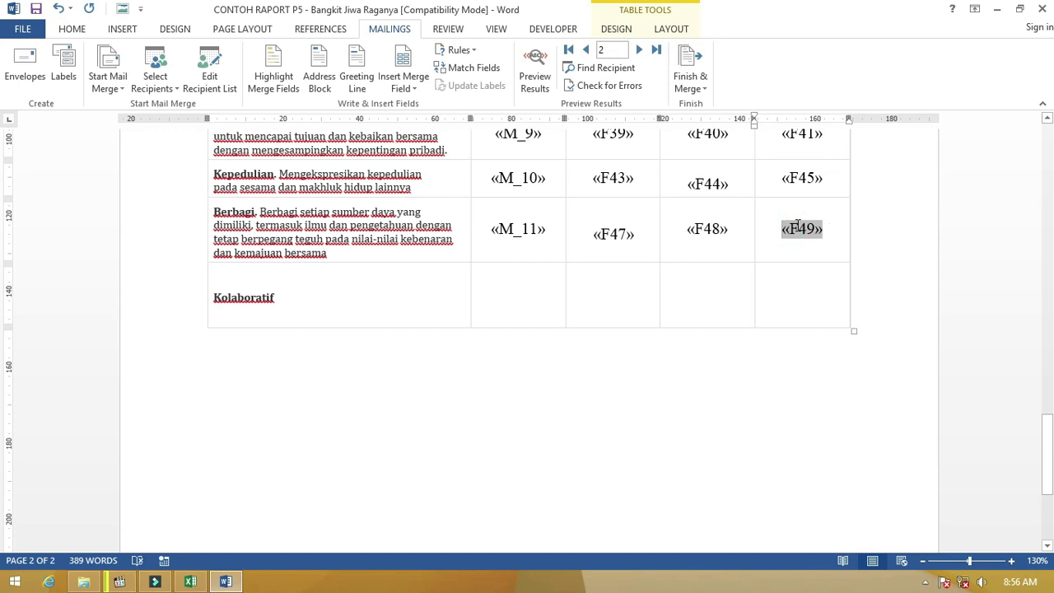
click(527, 292)
click(403, 82)
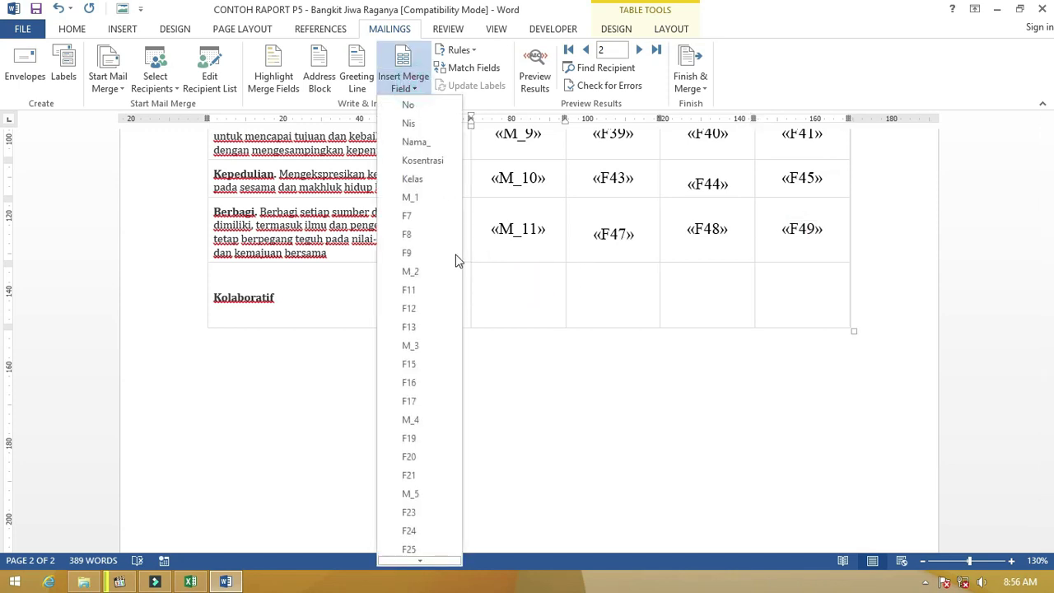
scroll(435, 348, down, 9)
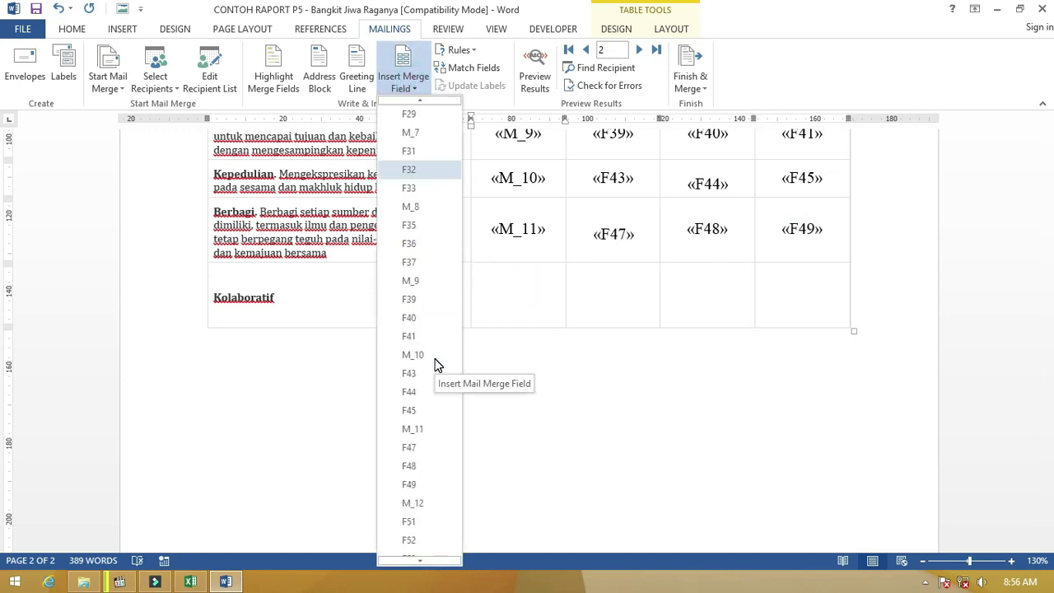
click(423, 509)
Step: Insert the F51 merge field into the MB cell of the Kolaboratif row
click(621, 287)
scroll(576, 264, down, 2)
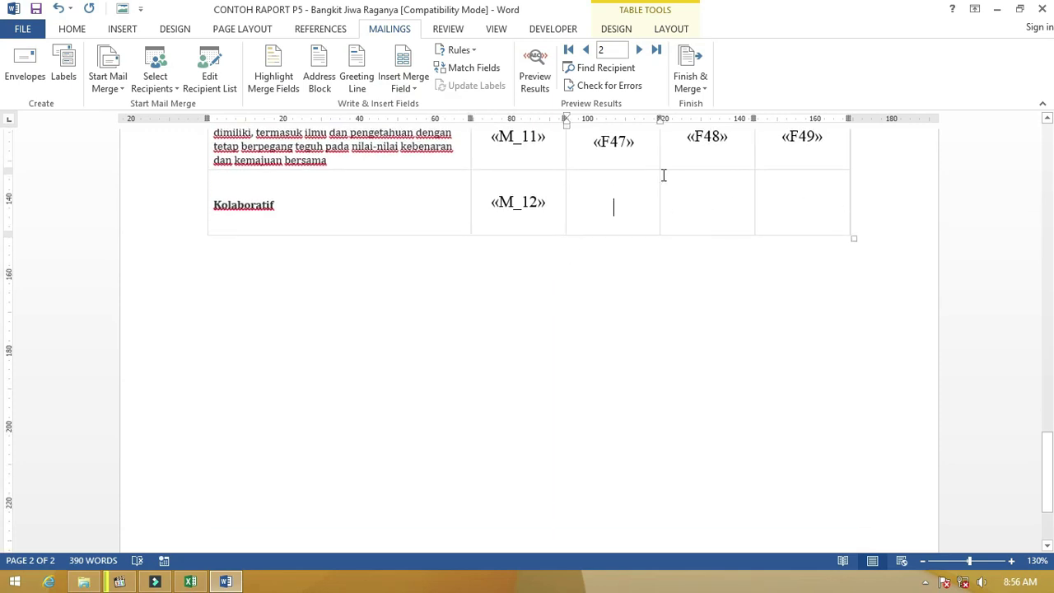
click(403, 84)
scroll(415, 323, down, 7)
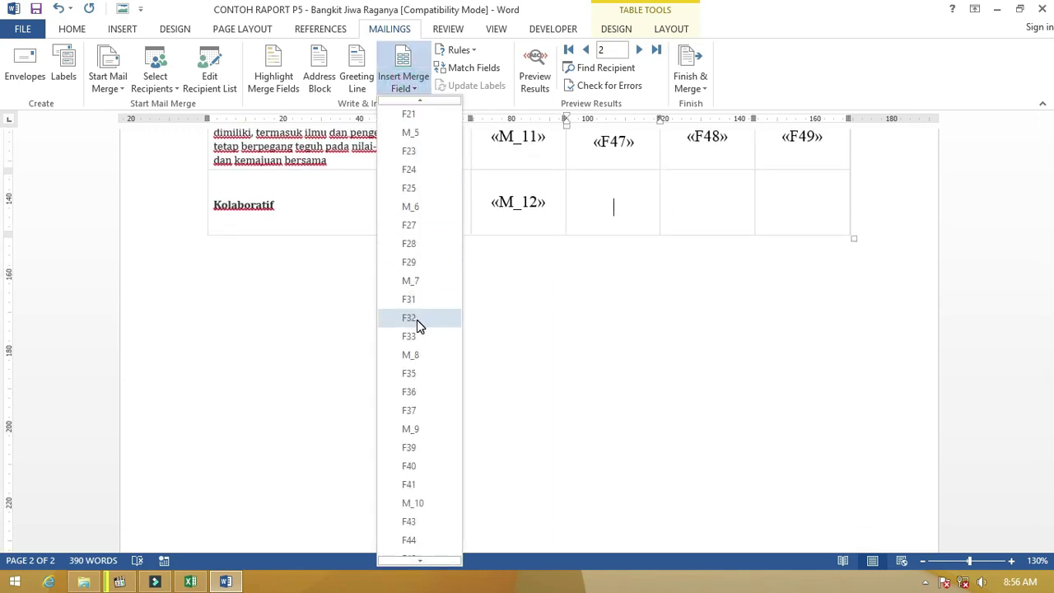
scroll(417, 319, down, 3)
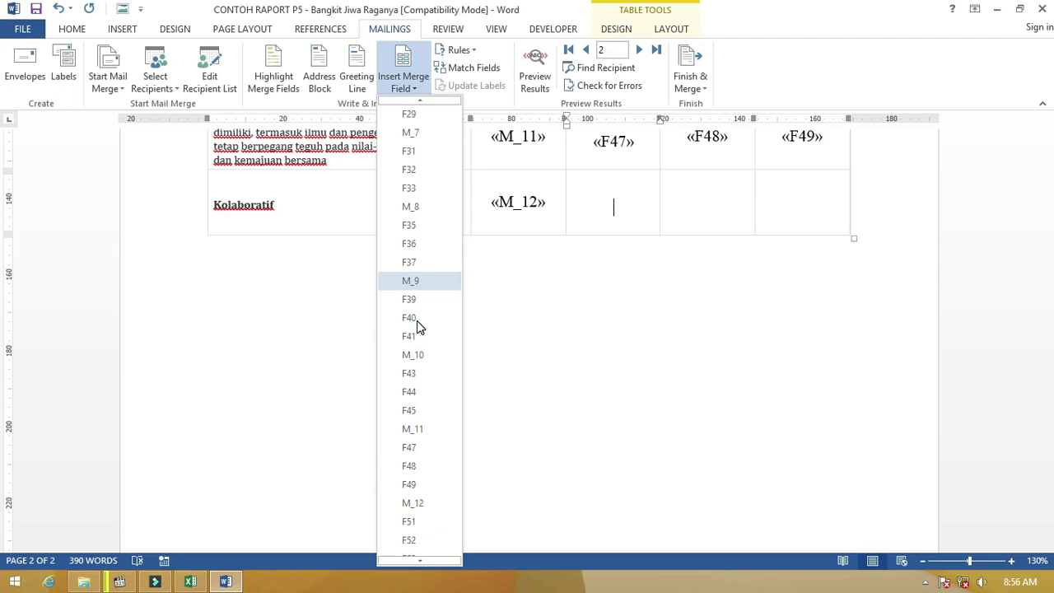
click(409, 520)
Step: Insert the F52 merge field into the BSH cell of the Kolaboratif row
click(696, 209)
click(402, 76)
scroll(390, 336, down, 12)
click(420, 466)
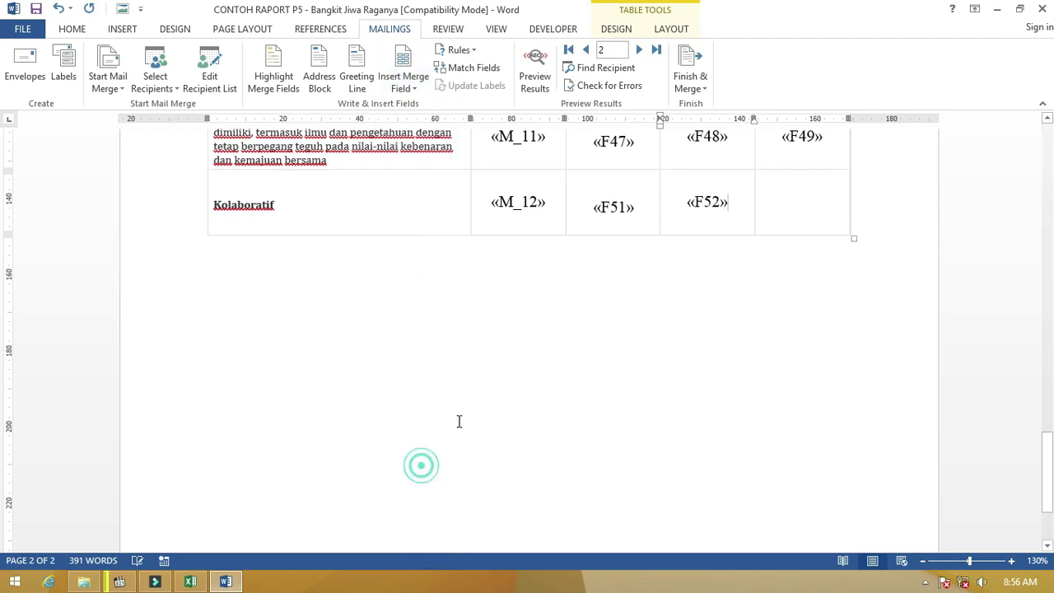
Step: Insert the F53 merge field into the SB cell of the Kolaboratif row
click(795, 204)
click(409, 82)
scroll(419, 354, down, 7)
scroll(433, 486, down, 3)
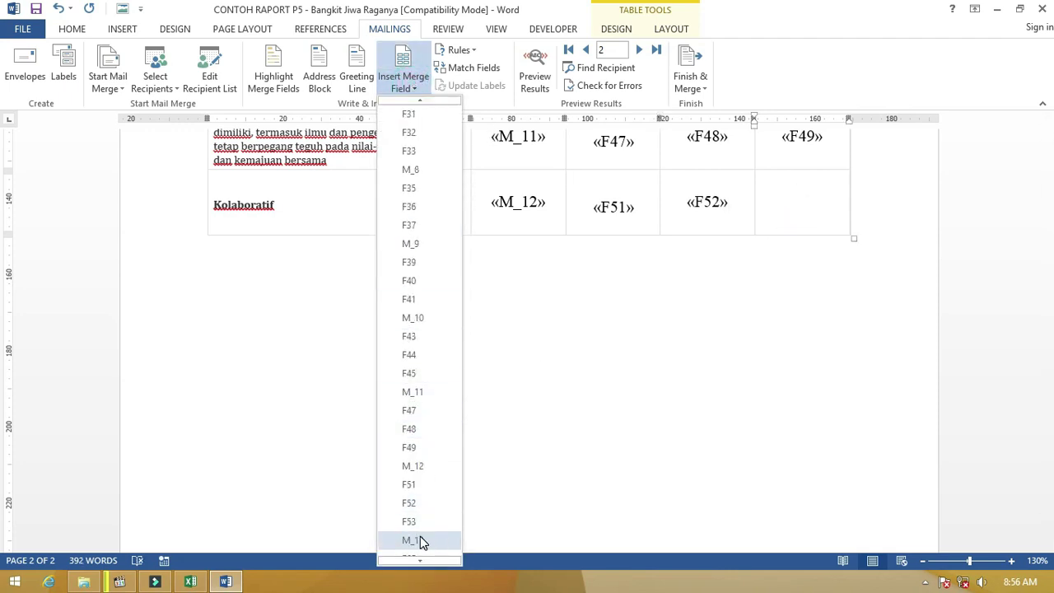
click(424, 521)
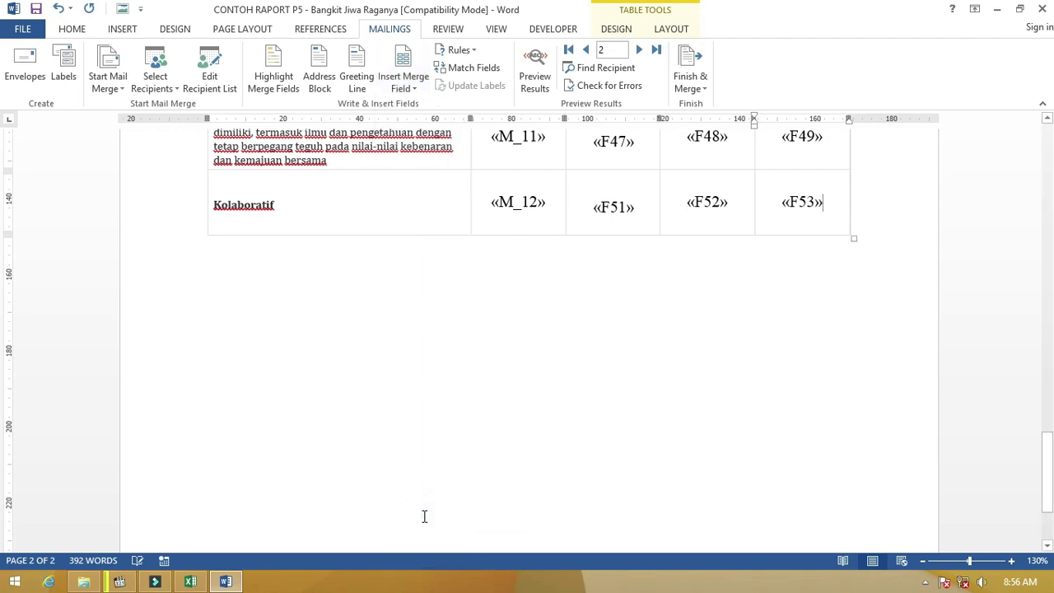
Step: Preview the merge results and compare the Kolaboratif row with the first student's Deskripsi indikator 12 grade in the Excel workbook
click(534, 74)
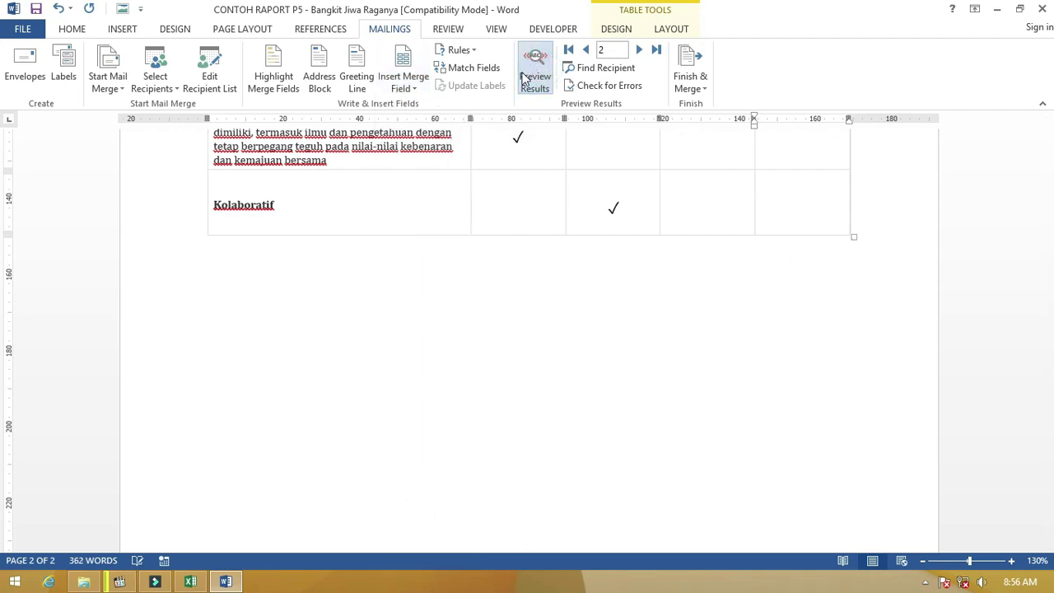
double_click(609, 205)
key(ctrl+c)
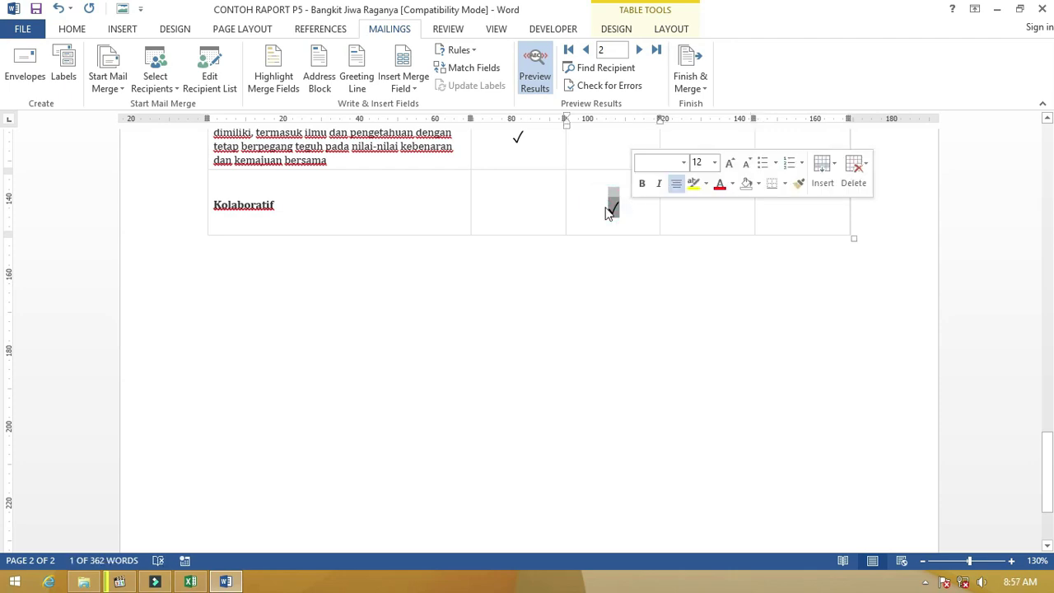
click(190, 581)
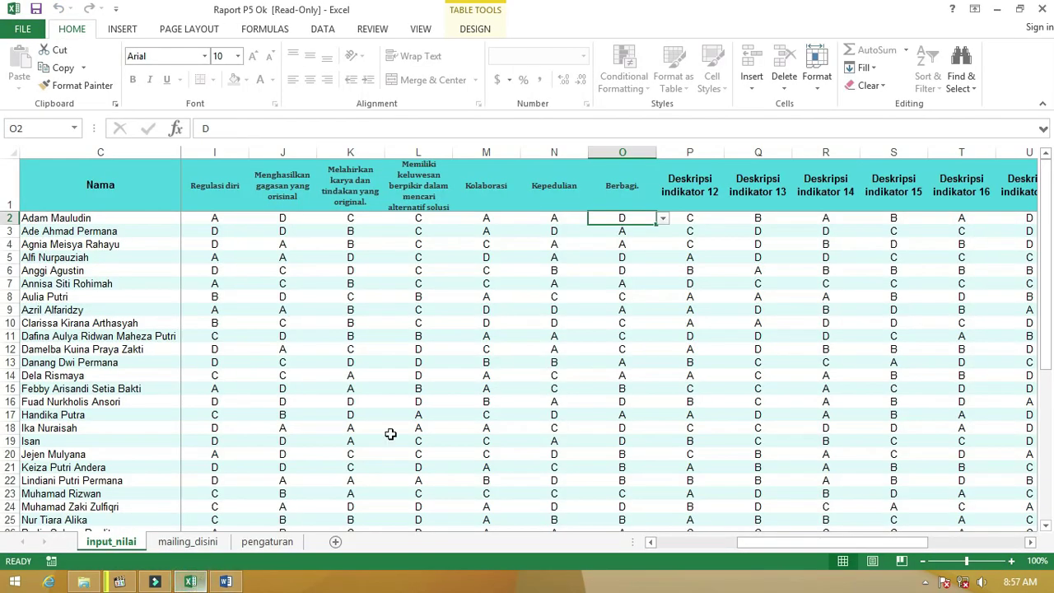
click(688, 219)
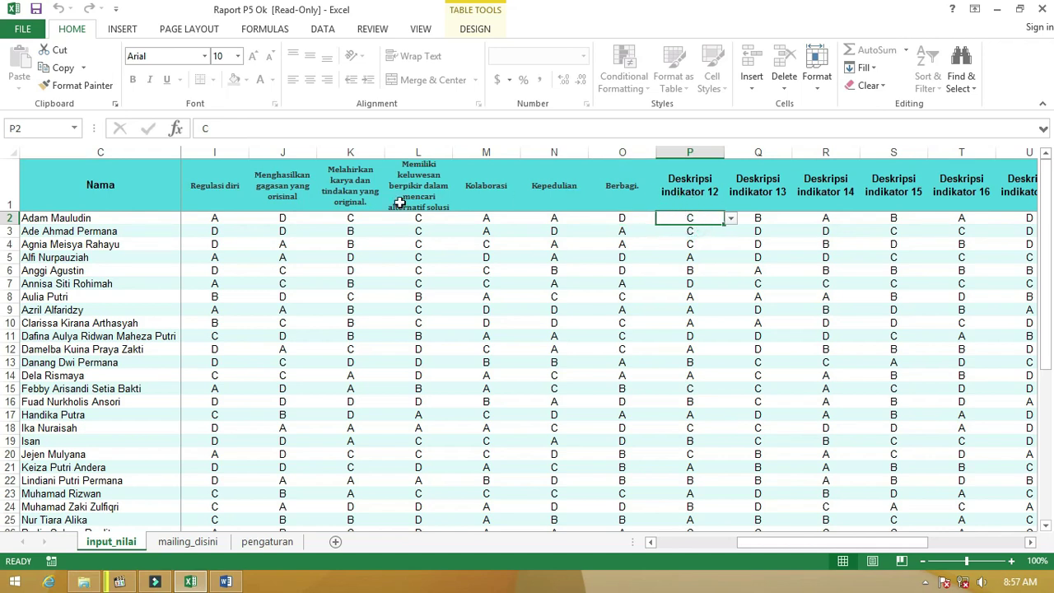
Step: Switch back to Word and merge all records into a new document of individual reports, checking the end of the student list in Excel
click(225, 581)
scroll(470, 348, up, 5)
scroll(470, 345, up, 15)
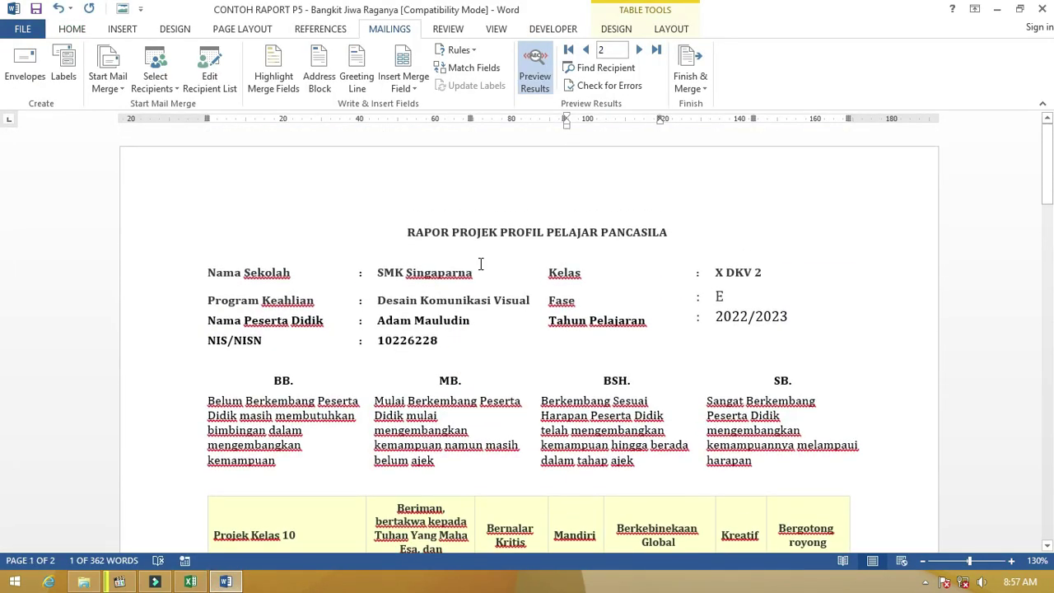
scroll(539, 232, down, 3)
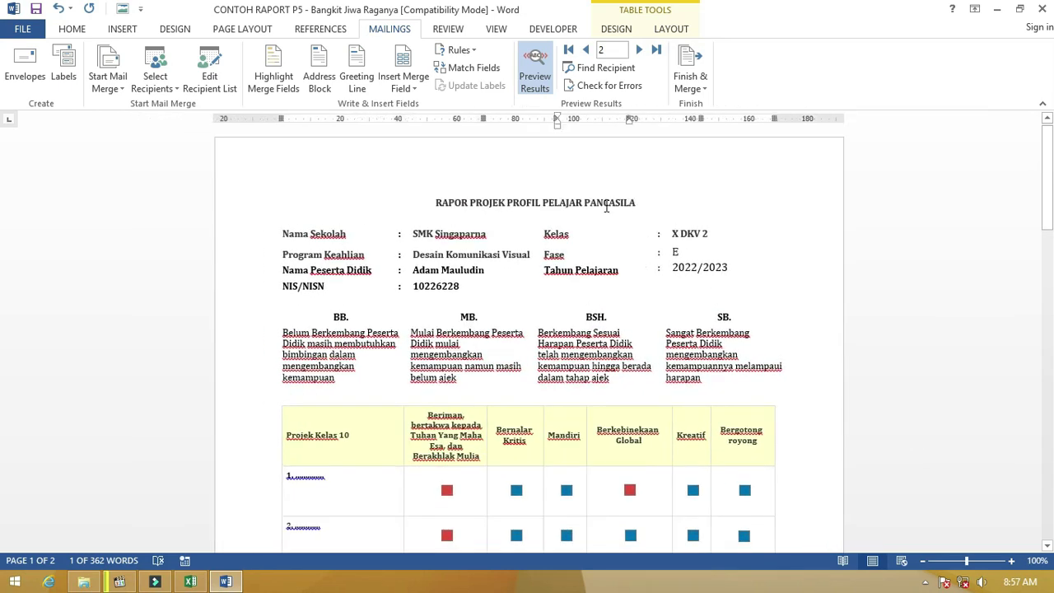
click(689, 86)
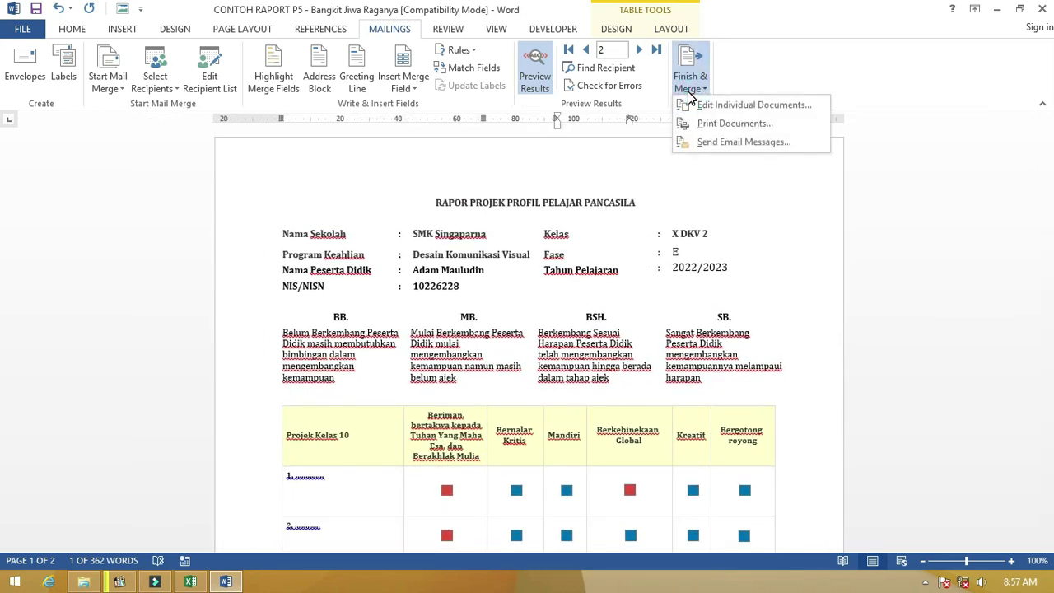
click(784, 107)
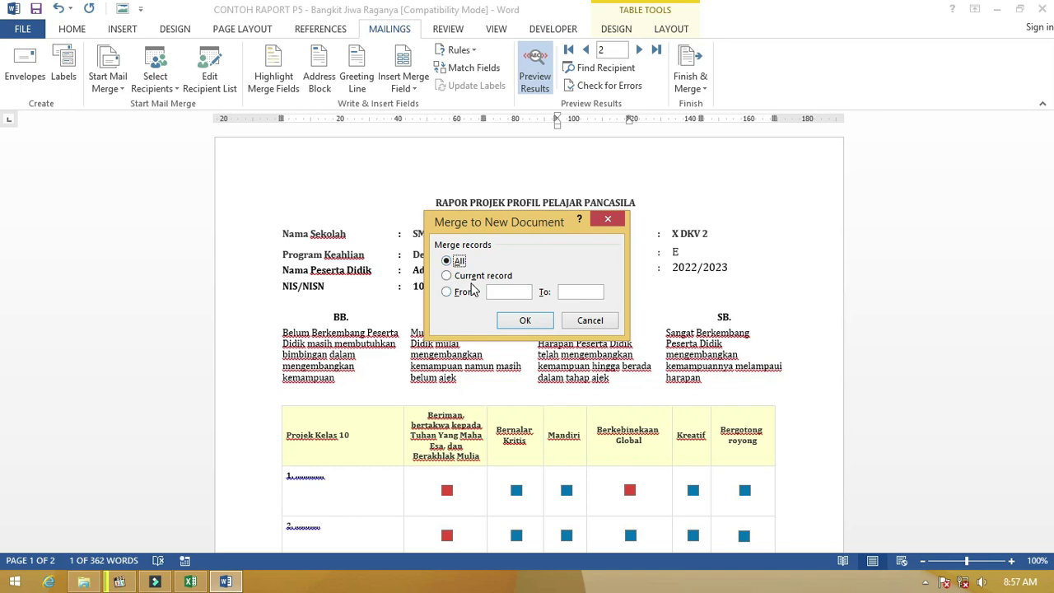
click(191, 582)
scroll(144, 474, down, 10)
scroll(125, 429, up, 1)
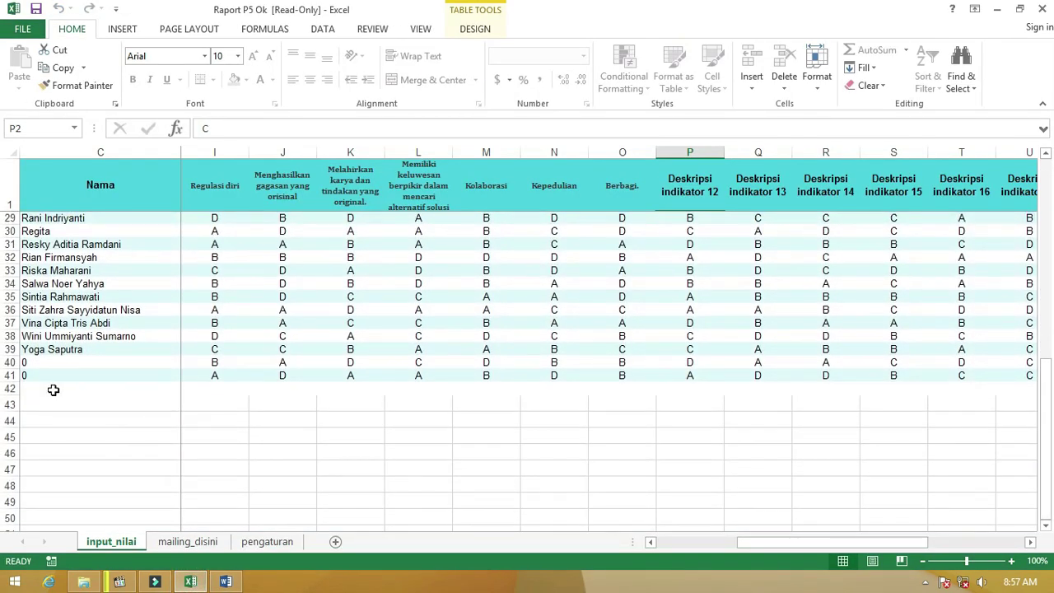
key(alt+Tab)
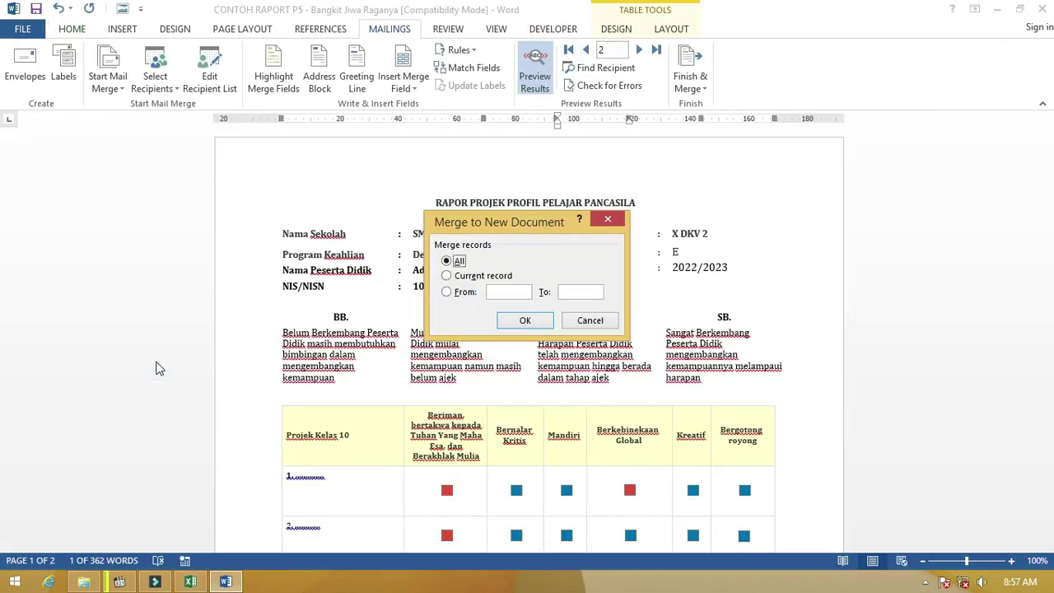
click(524, 320)
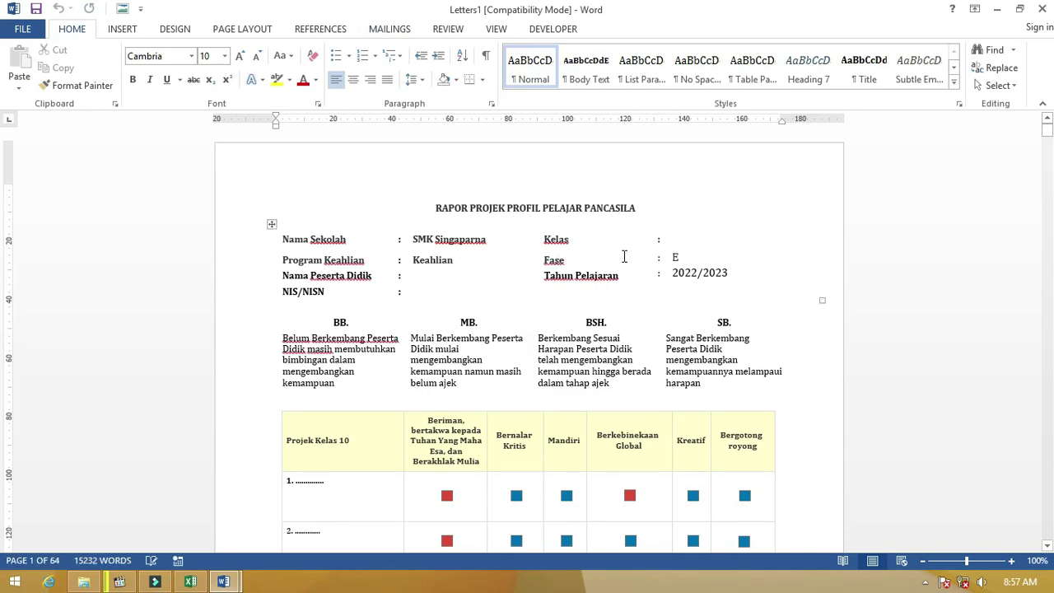
Step: Examine the first merged reports, checking the student details and the check marks in the indicator table
scroll(622, 255, down, 5)
scroll(619, 257, down, 15)
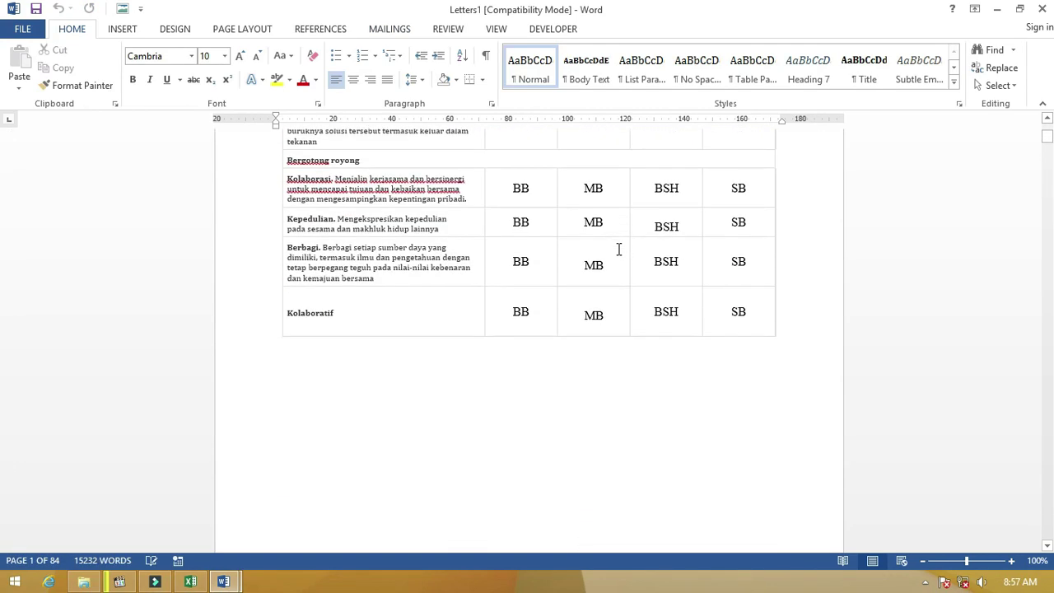
scroll(623, 243, down, 3)
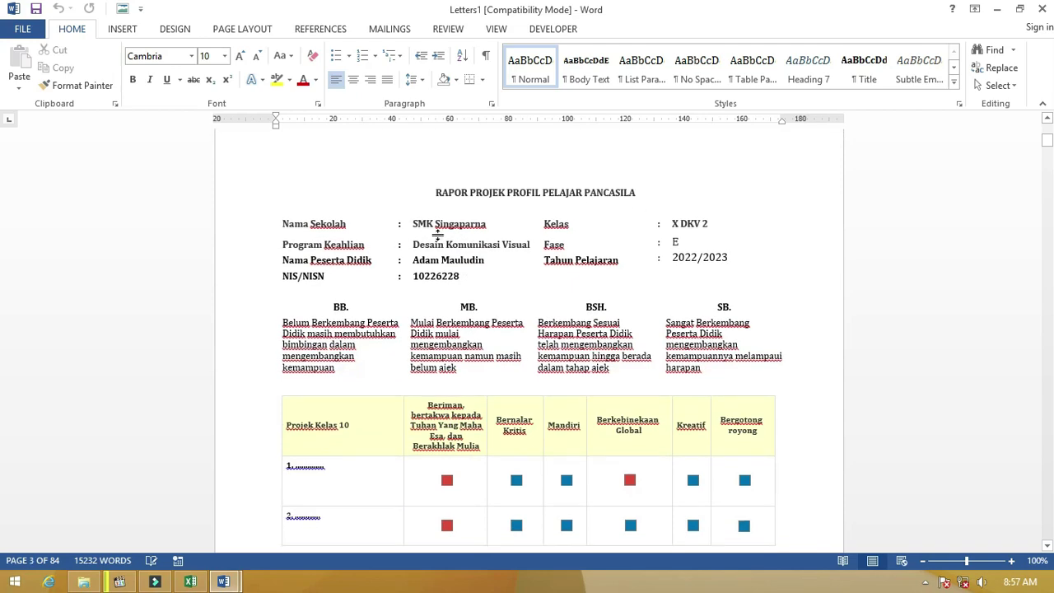
drag(424, 261, 494, 261)
scroll(635, 294, down, 12)
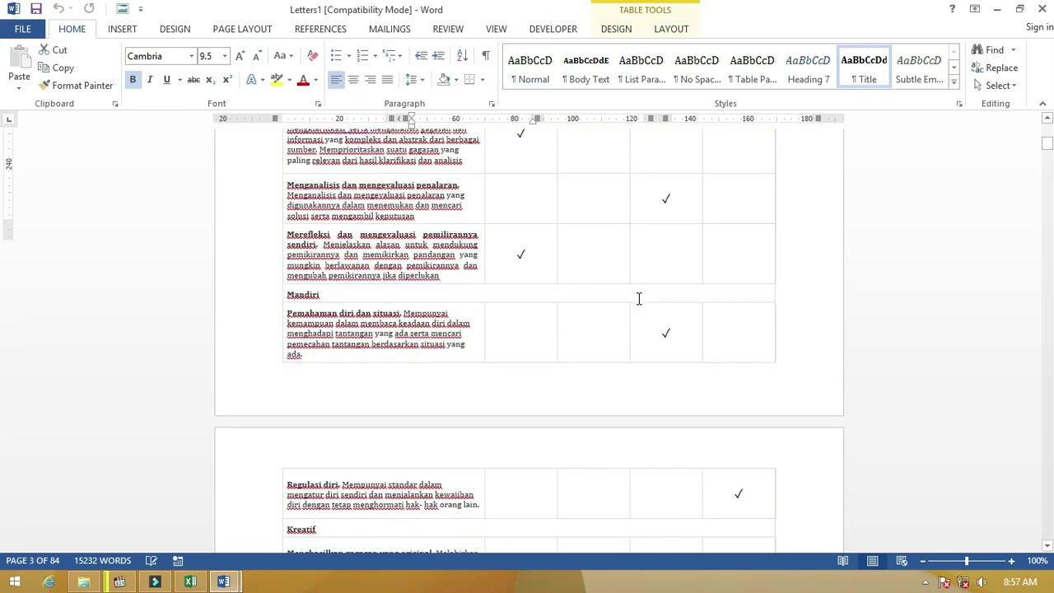
scroll(641, 297, down, 20)
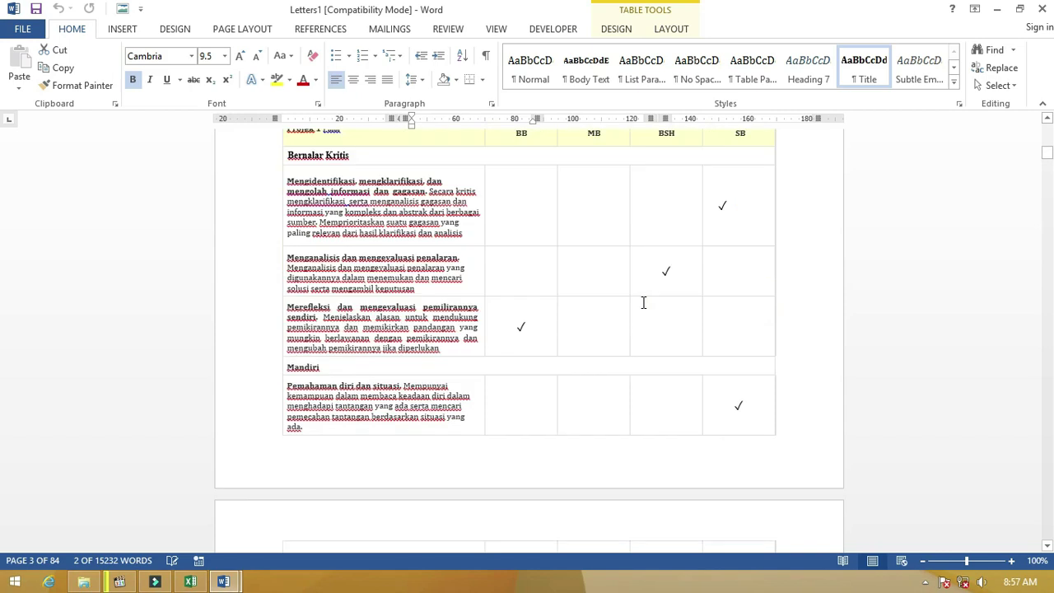
scroll(648, 297, down, 10)
Step: Search the merged document for the last student's first name and examine the indicator check marks in that report
key(ctrl+f)
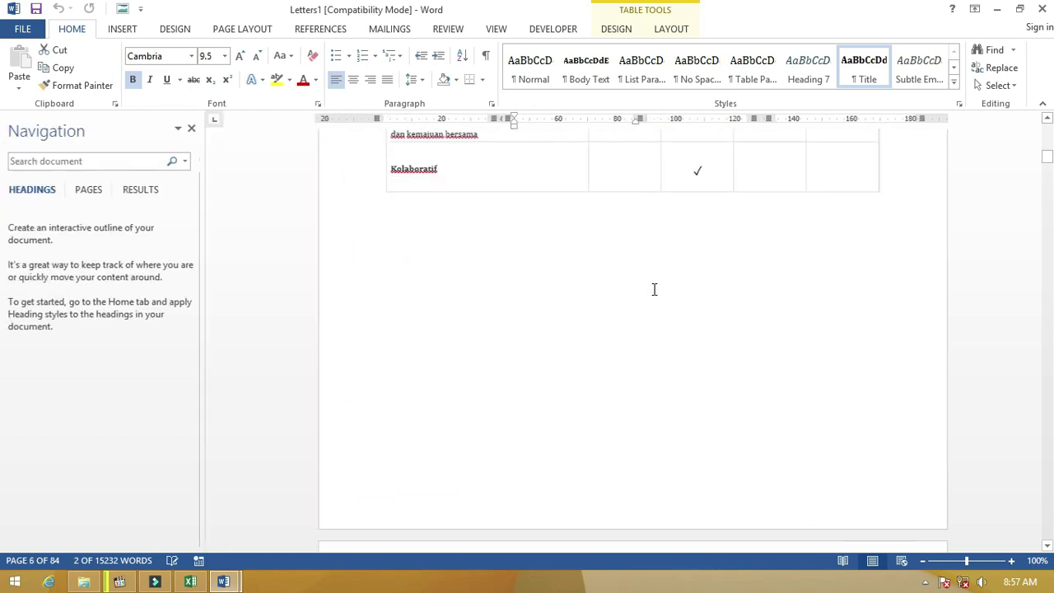
text(yoga)
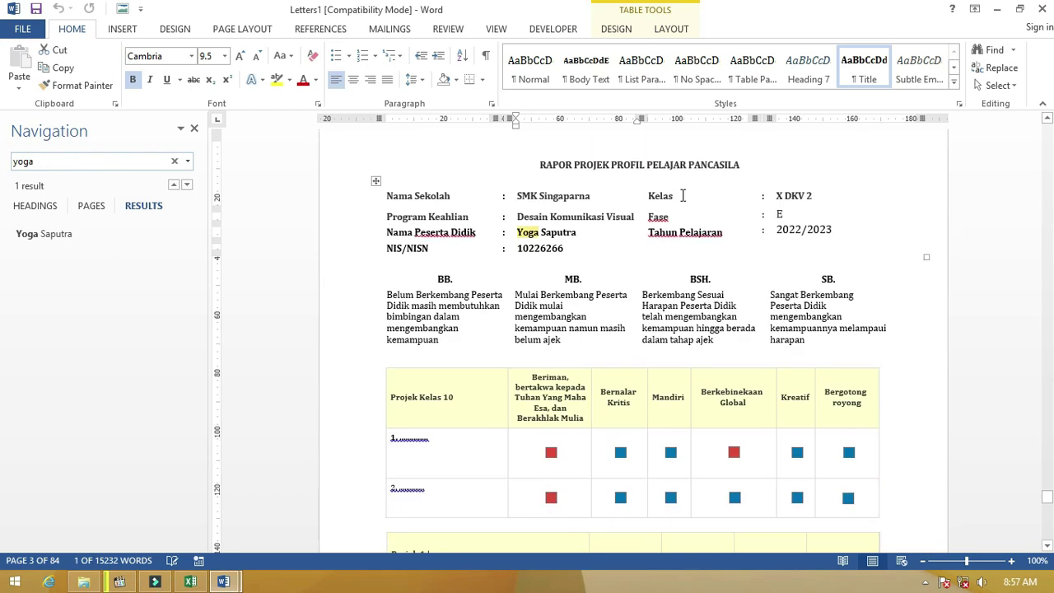
click(578, 251)
scroll(580, 258, down, 4)
scroll(593, 259, down, 4)
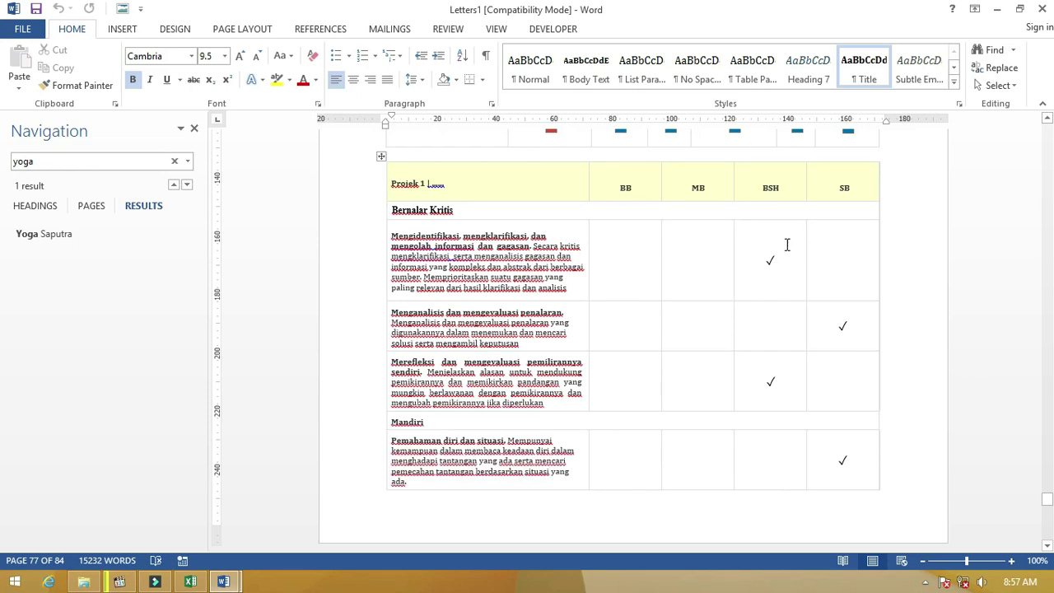
click(770, 379)
key(ctrl+v)
scroll(770, 379, down, 2)
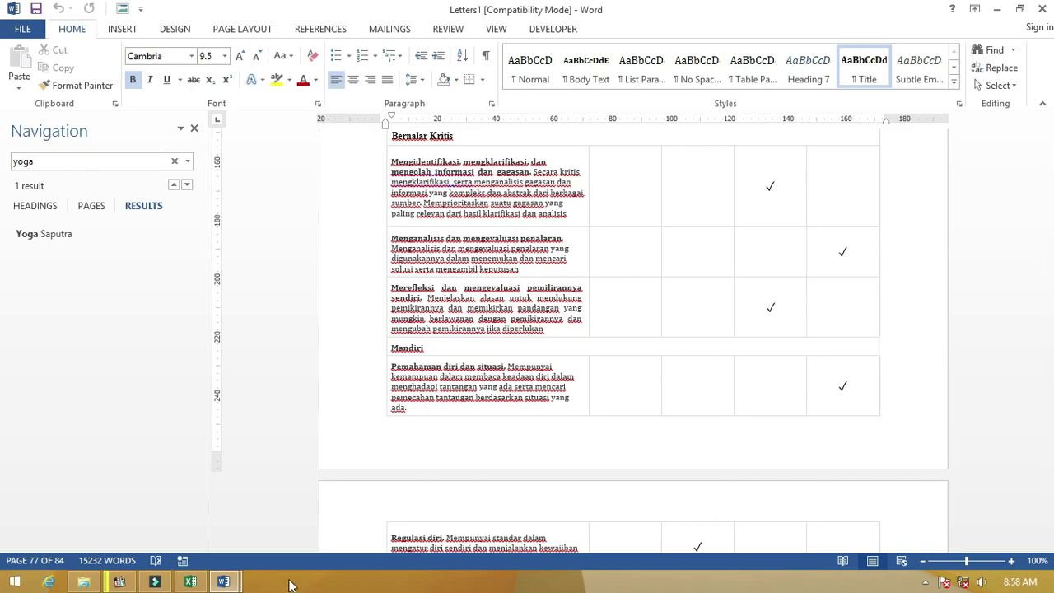
Step: Switch to the Excel workbook and check the last named student's indicator grades in row 39 of the input_nilai sheet
click(202, 581)
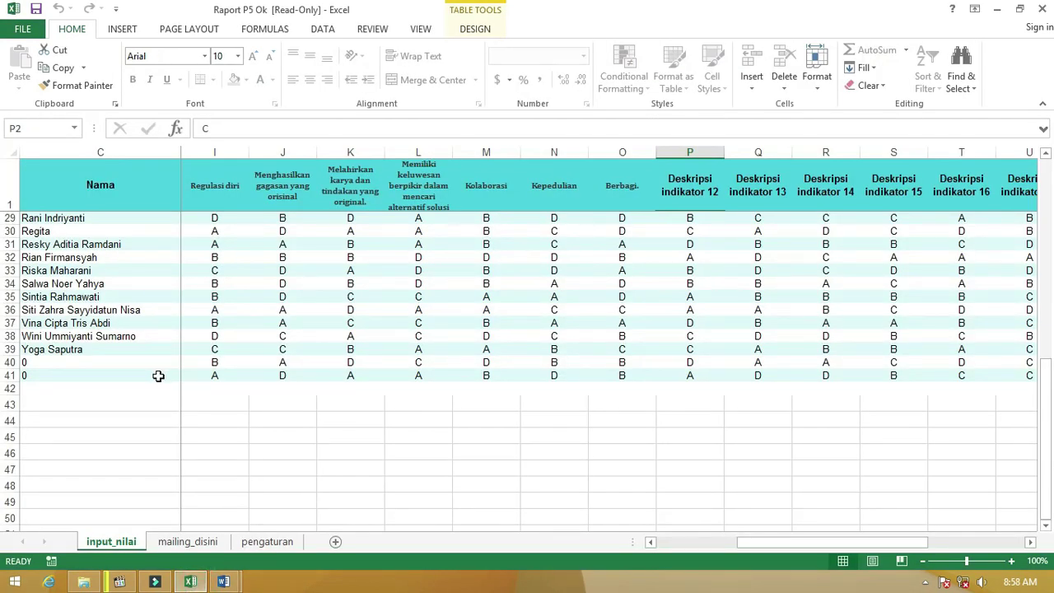
click(217, 351)
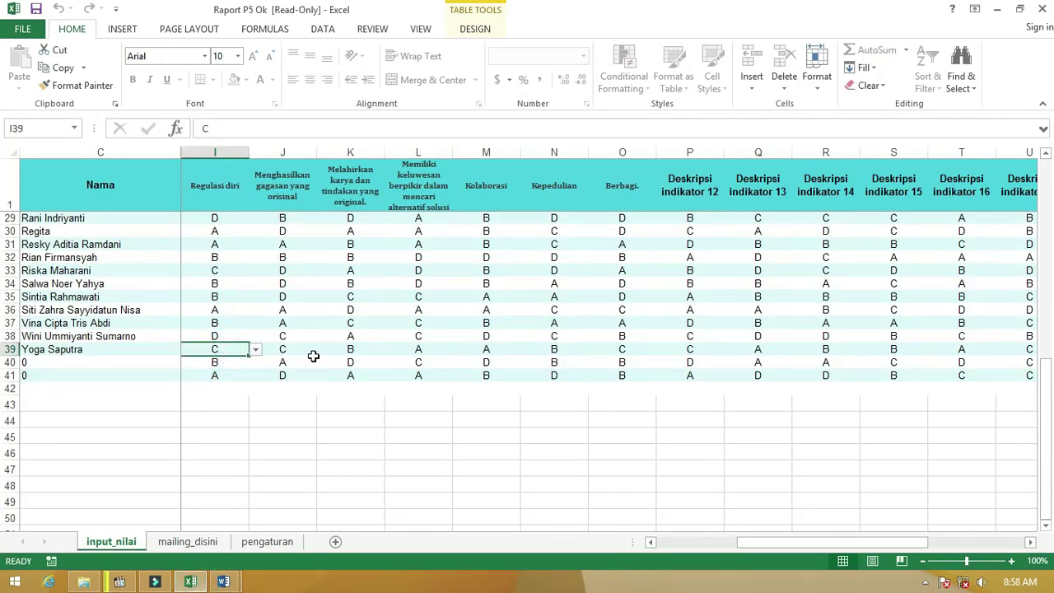
mouse_move(754, 550)
mouse_down()
mouse_move(753, 540)
mouse_move(682, 540)
mouse_move(729, 529)
mouse_move(752, 543)
mouse_up()
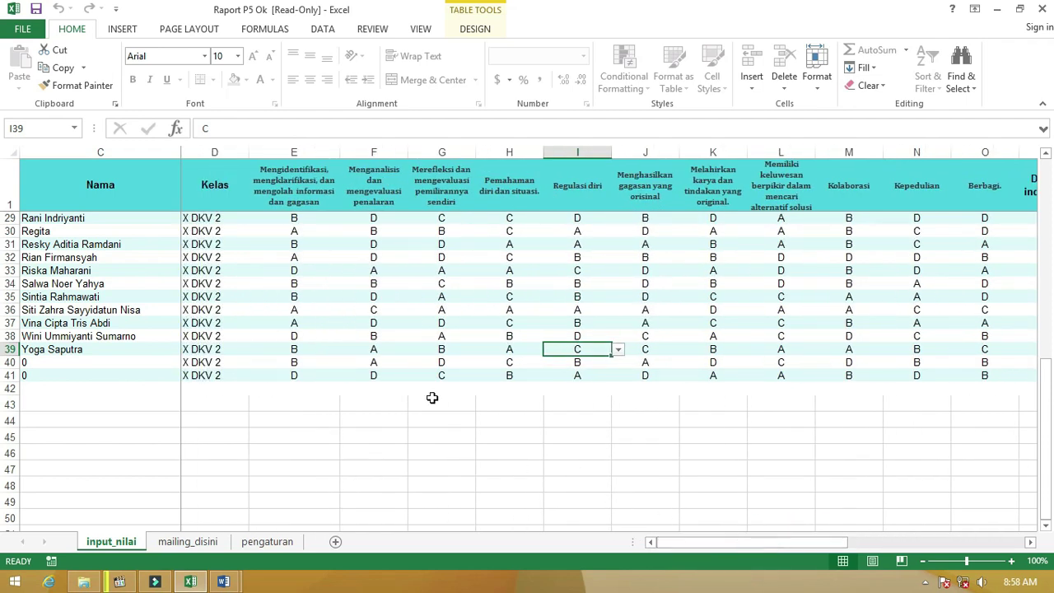
click(22, 349)
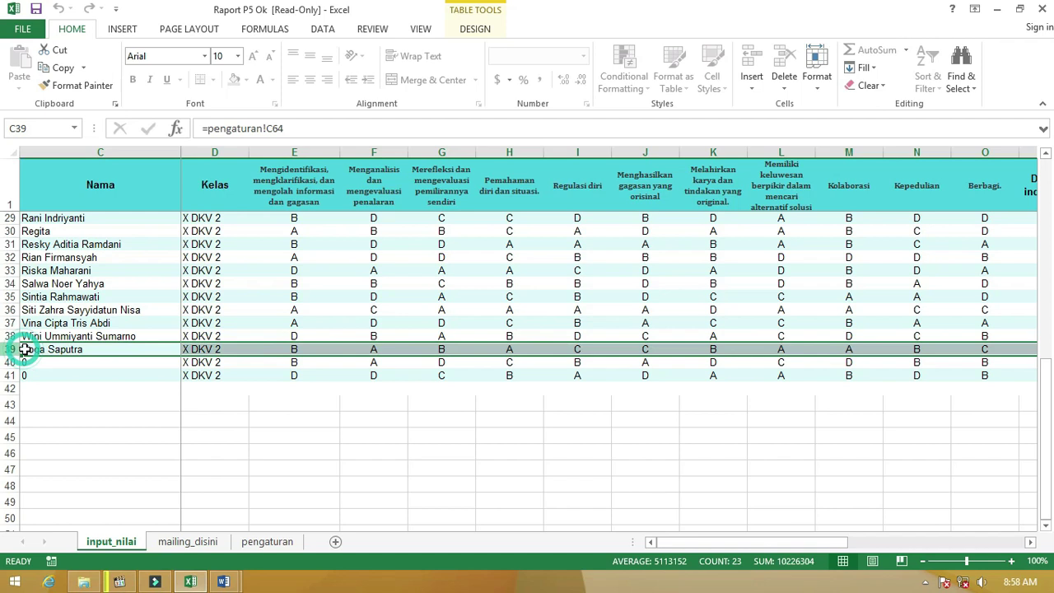
click(312, 362)
click(298, 349)
click(375, 349)
click(432, 349)
click(504, 349)
click(574, 349)
click(644, 349)
Step: Return to the merged Word report and compare its check marks with those grades, from Bernalar Kritis down to Kolaboratif
key(alt+Tab)
scroll(669, 364, up, 3)
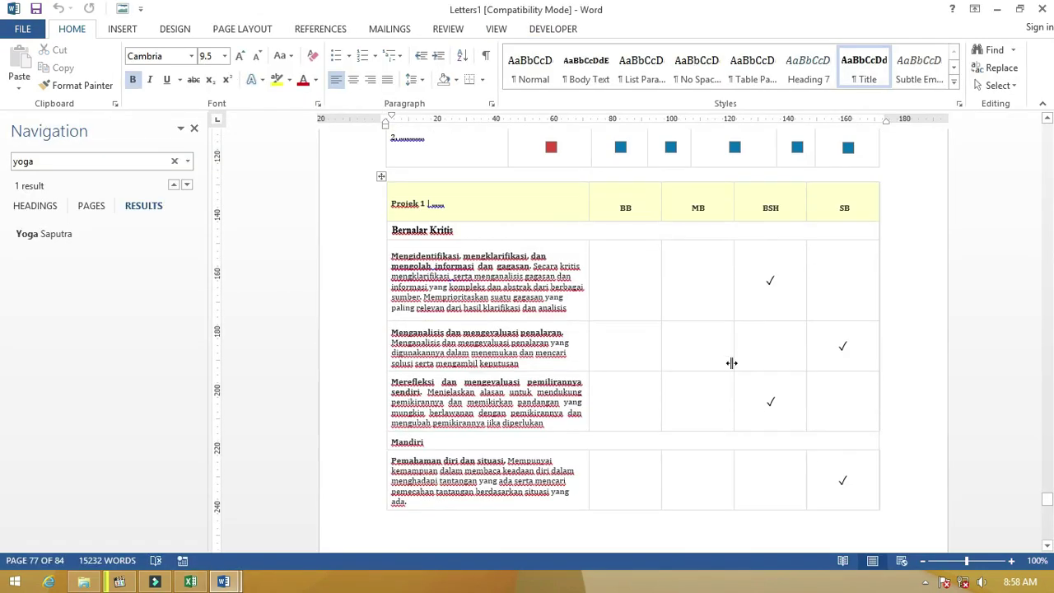
click(790, 299)
click(848, 351)
click(771, 404)
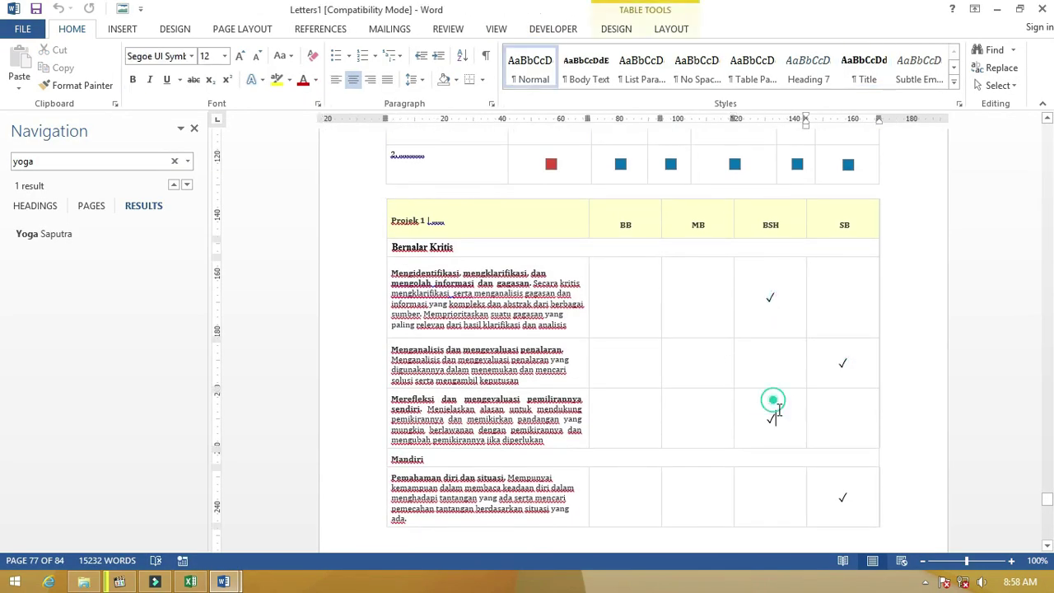
scroll(836, 458, down, 3)
scroll(844, 452, down, 5)
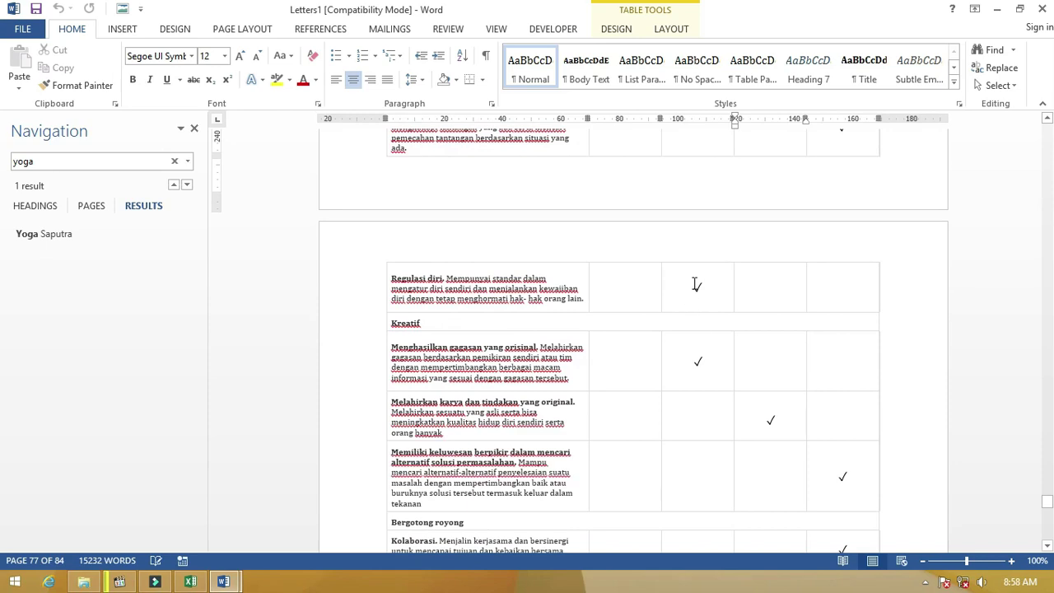
scroll(790, 426, down, 20)
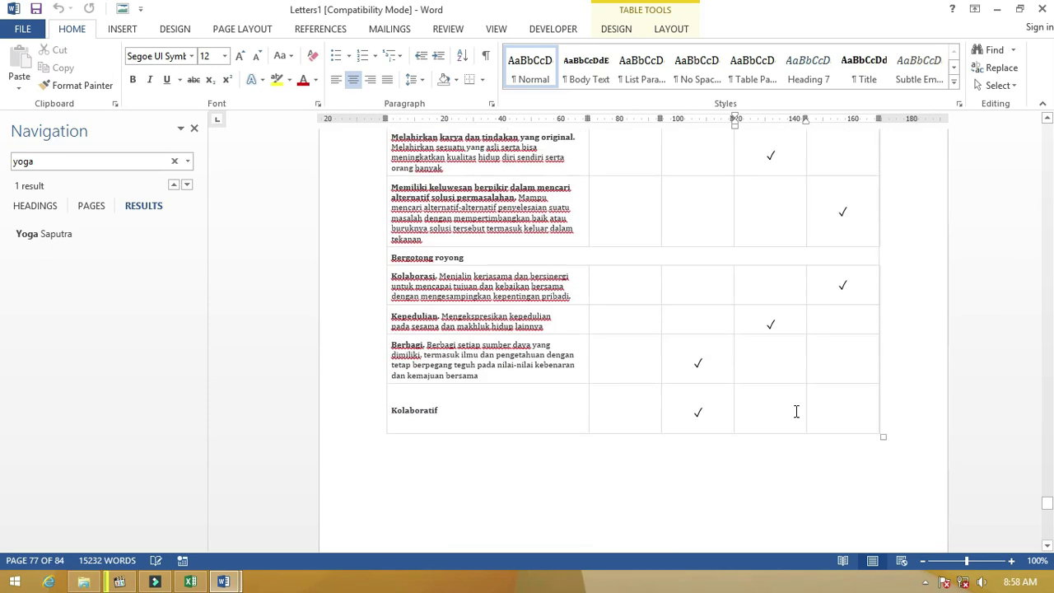
Step: Close the merged Letters1 document without saving it
scroll(788, 428, up, 10)
scroll(788, 427, down, 6)
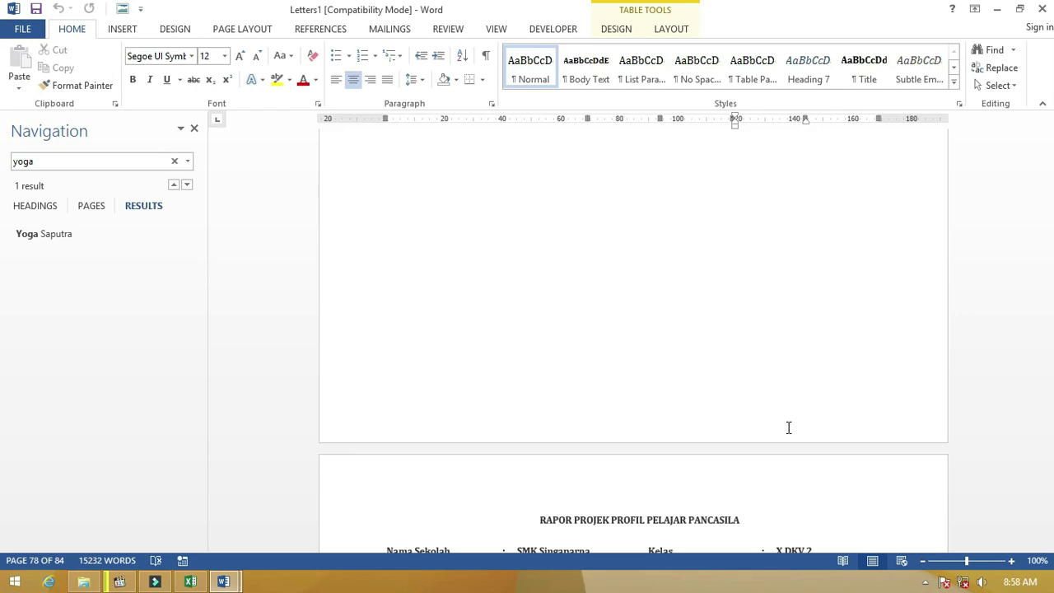
click(1041, 9)
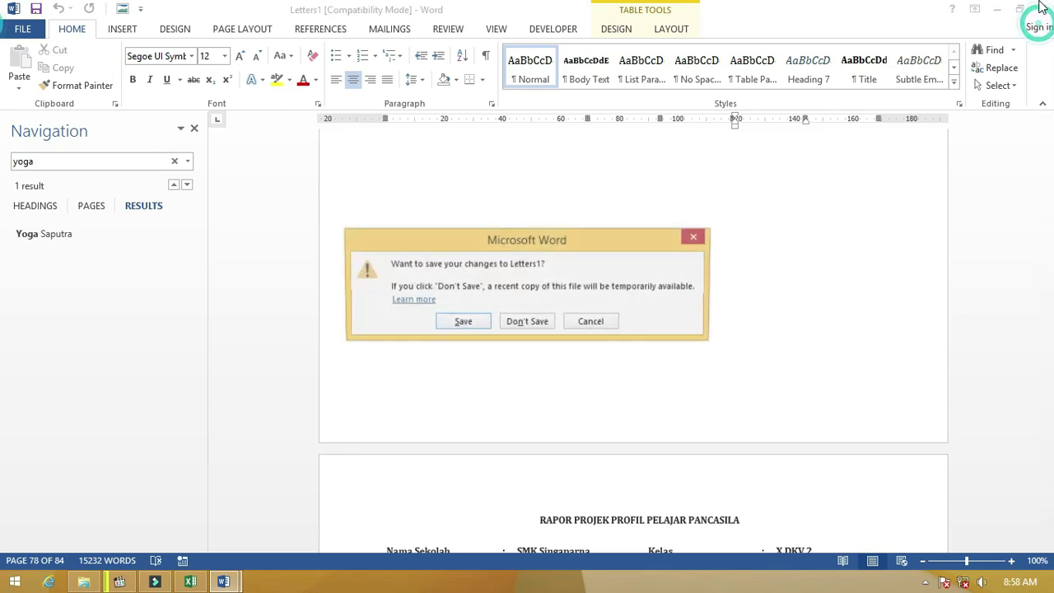
click(533, 322)
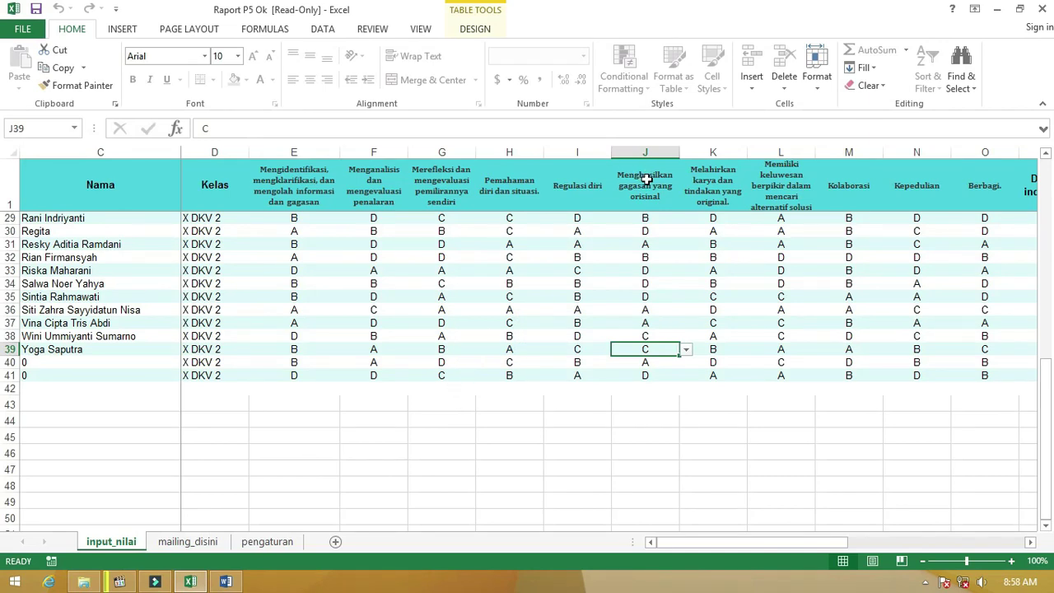
Step: Open the workbook's pengaturan sheet and review the student list, the Konsentrasi Keahlian data and the P5 project data
click(266, 541)
scroll(246, 309, down, 13)
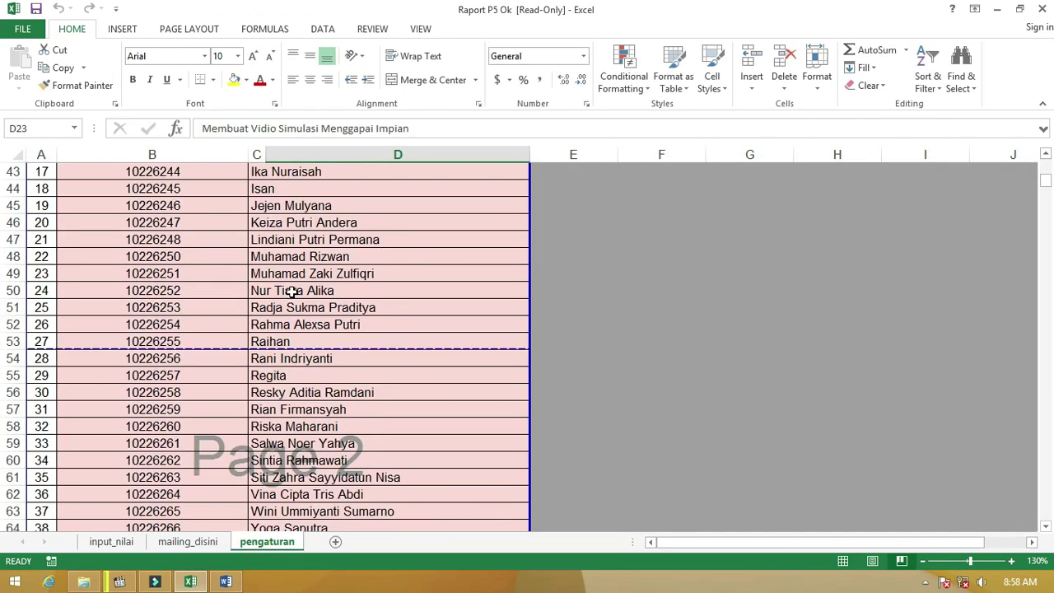
scroll(354, 300, up, 19)
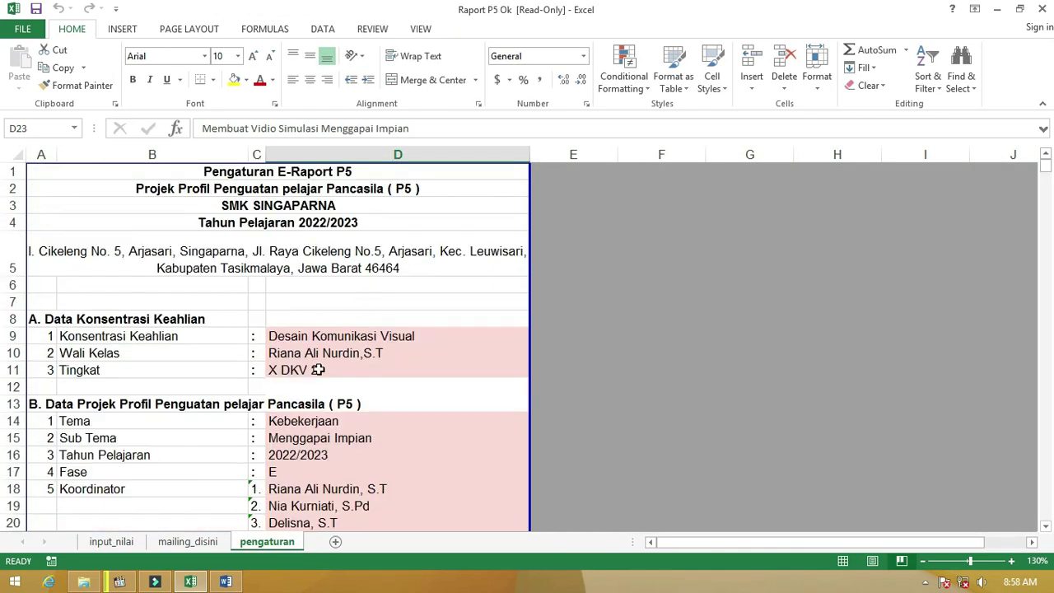
scroll(363, 384, down, 2)
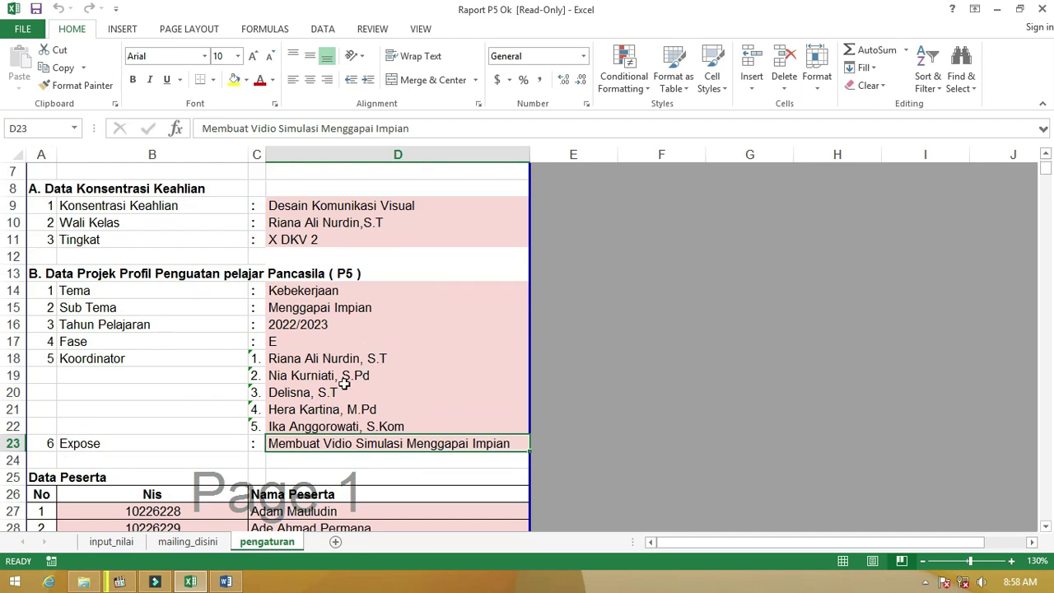
Step: Review the five coordinators, the Expose entry and the Data Peserta list on the pengaturan sheet
drag(317, 359, 297, 426)
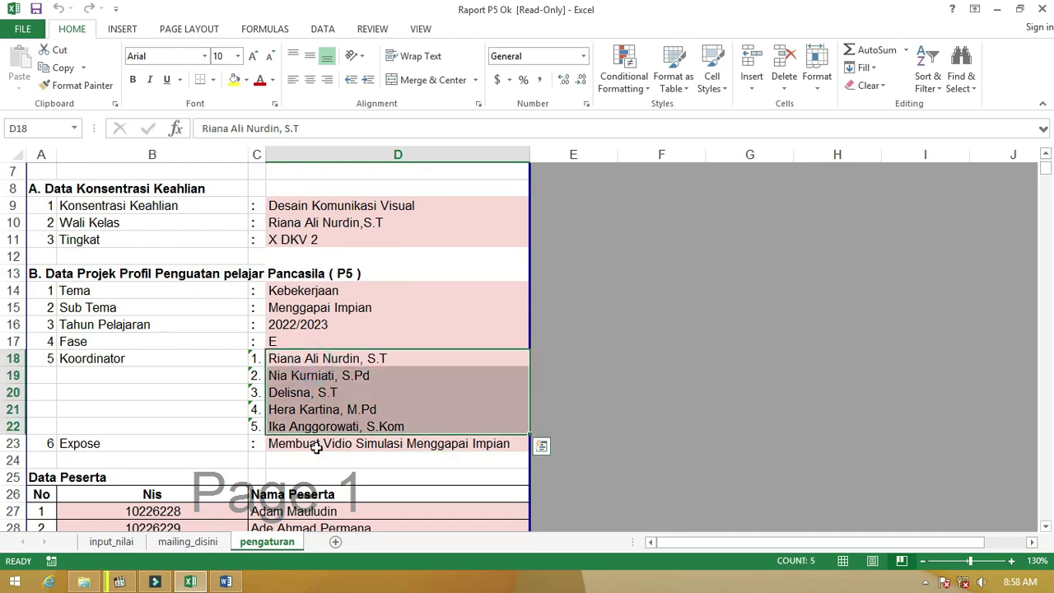
click(313, 444)
scroll(215, 432, down, 15)
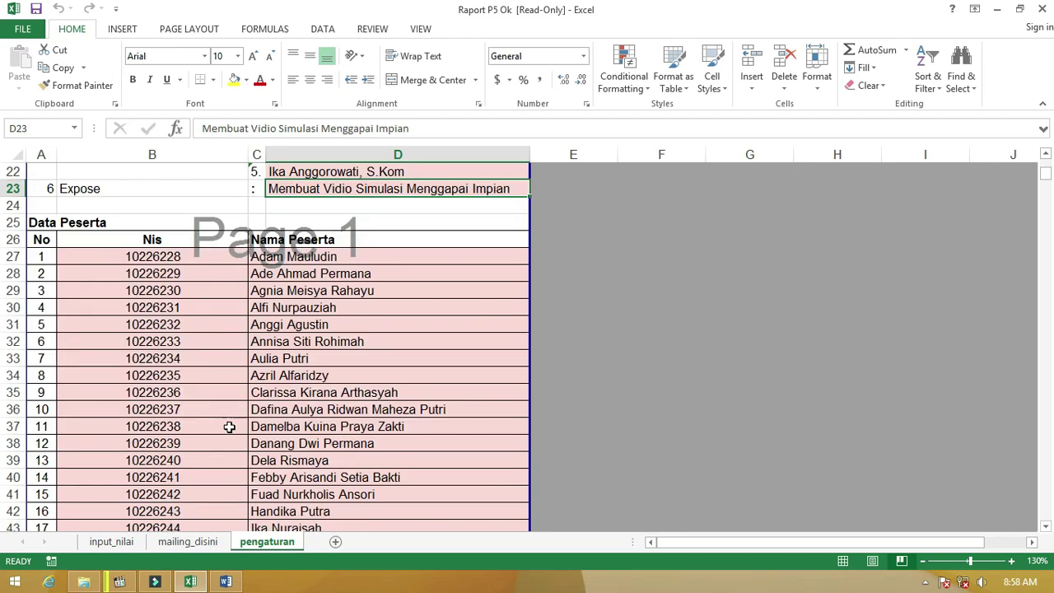
Step: Look over the indicator grades on the input_nilai sheet and the corresponding check-mark columns on the mailing_disini sheet
click(111, 541)
scroll(341, 367, up, 9)
click(324, 247)
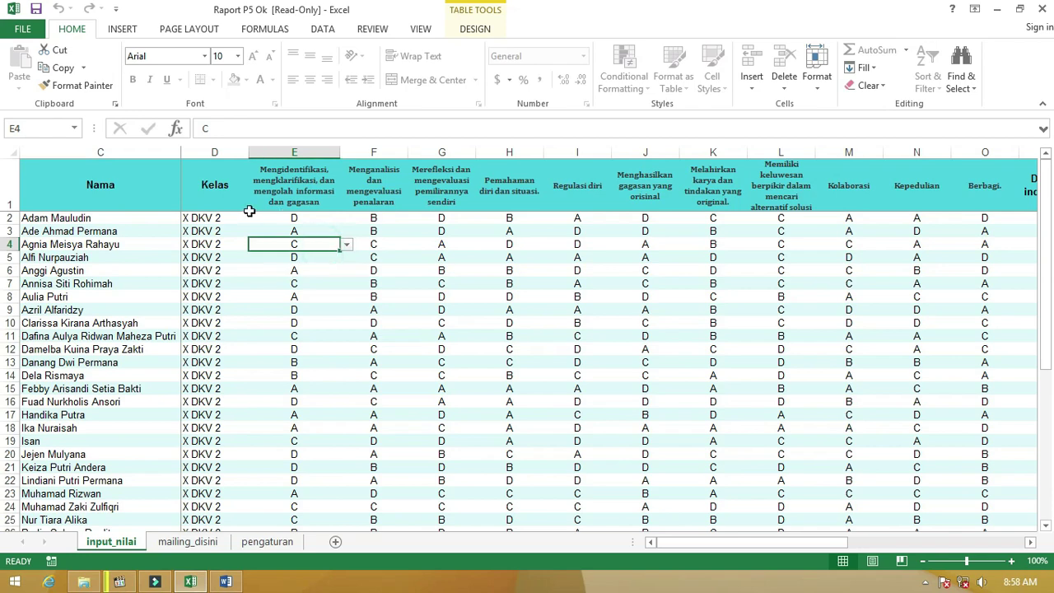
click(197, 541)
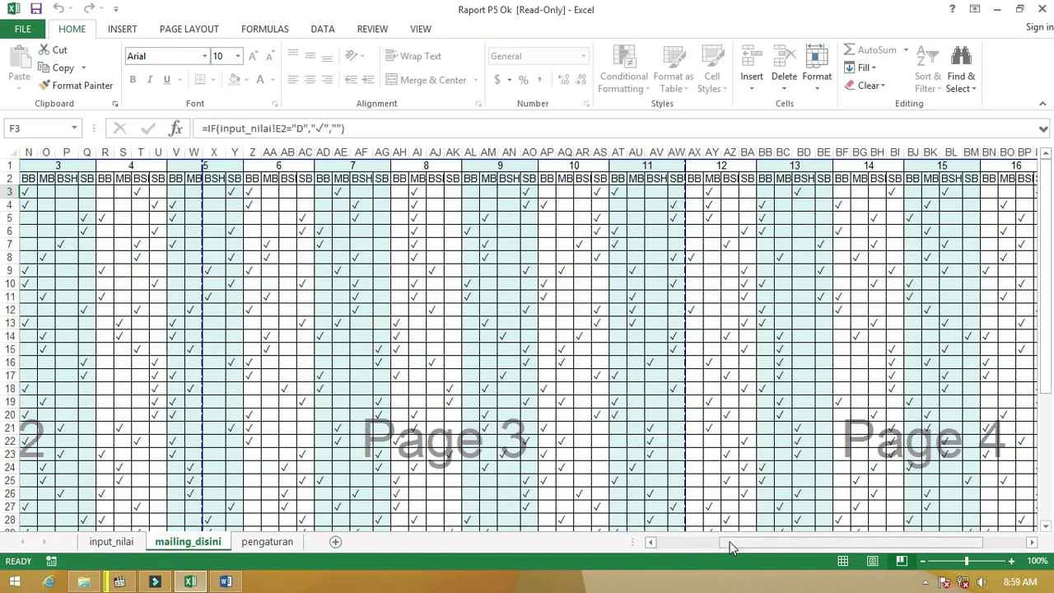
click(627, 542)
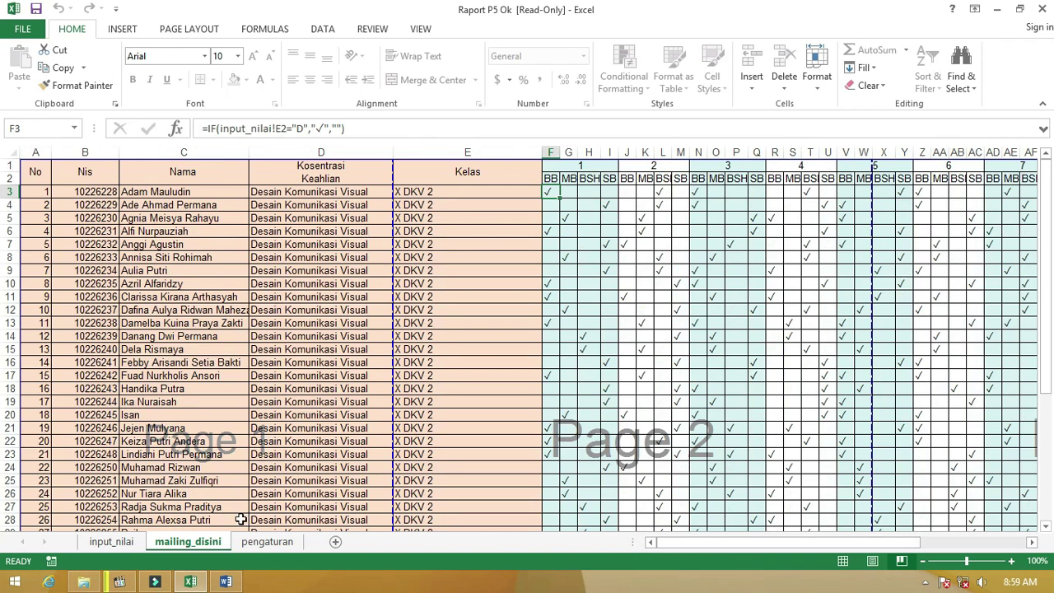
Step: Hide the mailing_disini sheet and return to the beginning of the pengaturan sheet
right_click(211, 550)
mouse_move(274, 477)
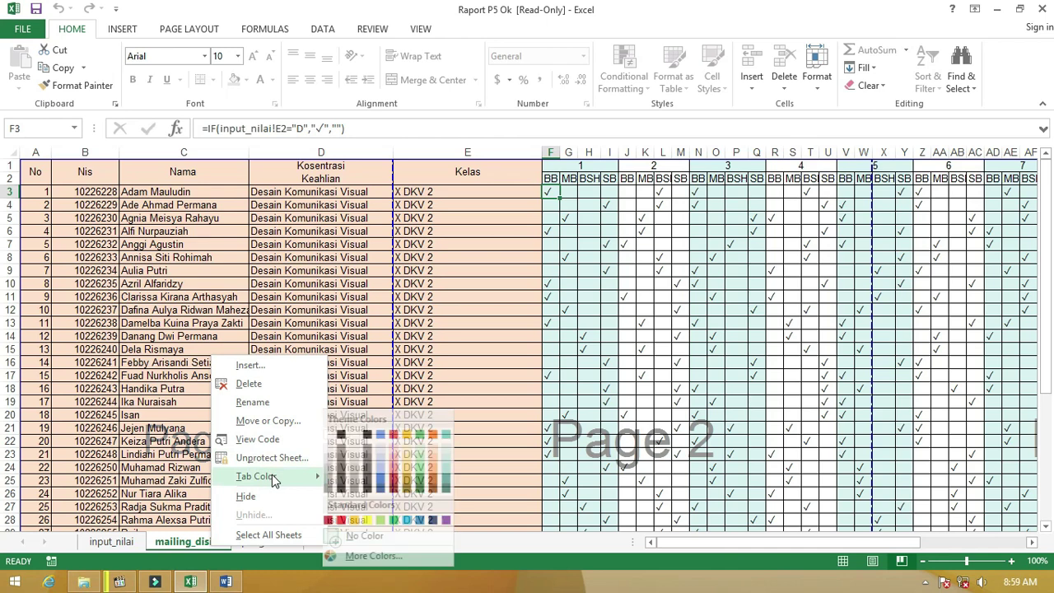
click(269, 496)
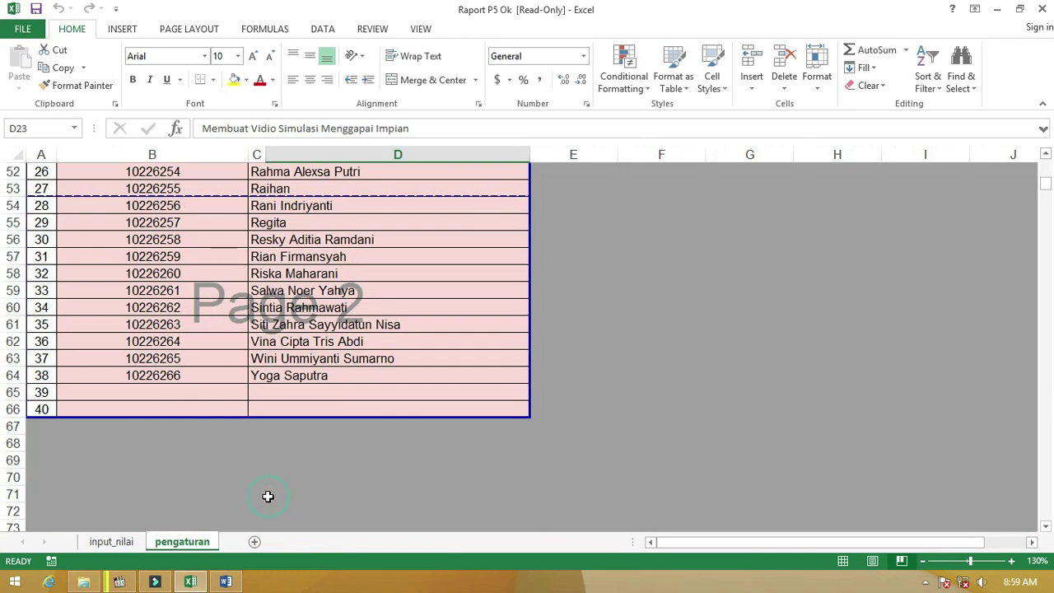
click(333, 490)
scroll(451, 303, up, 17)
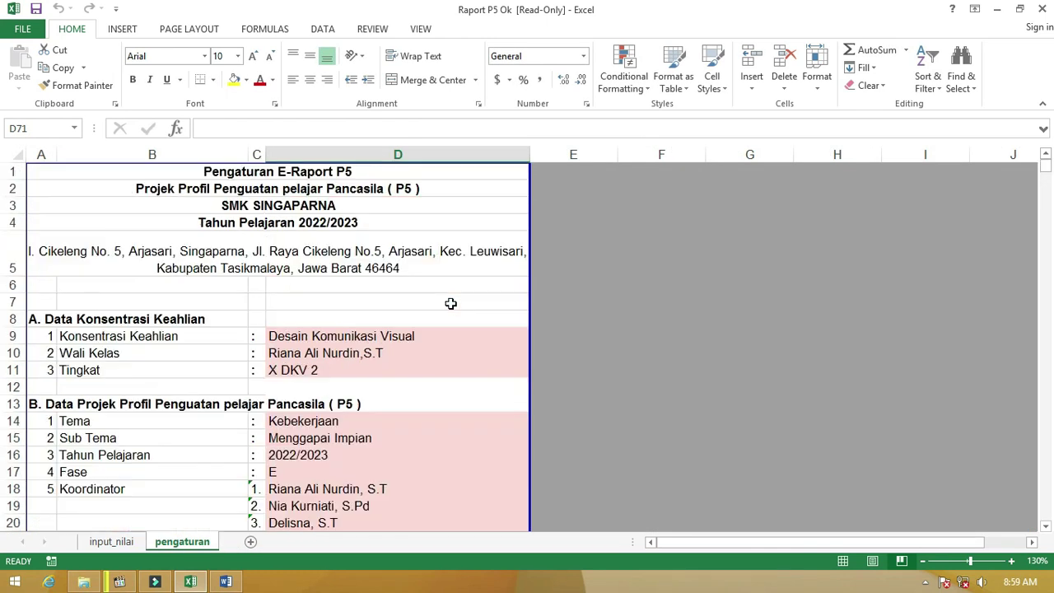
Step: Close the Raport P5 Ok workbook without saving its changes
click(1039, 9)
click(462, 310)
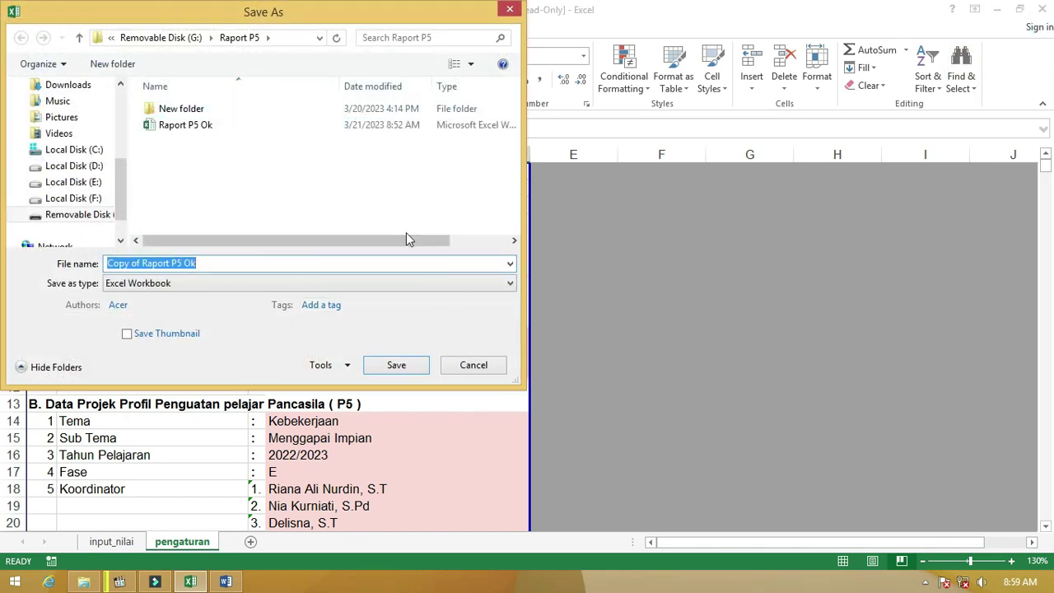
click(474, 365)
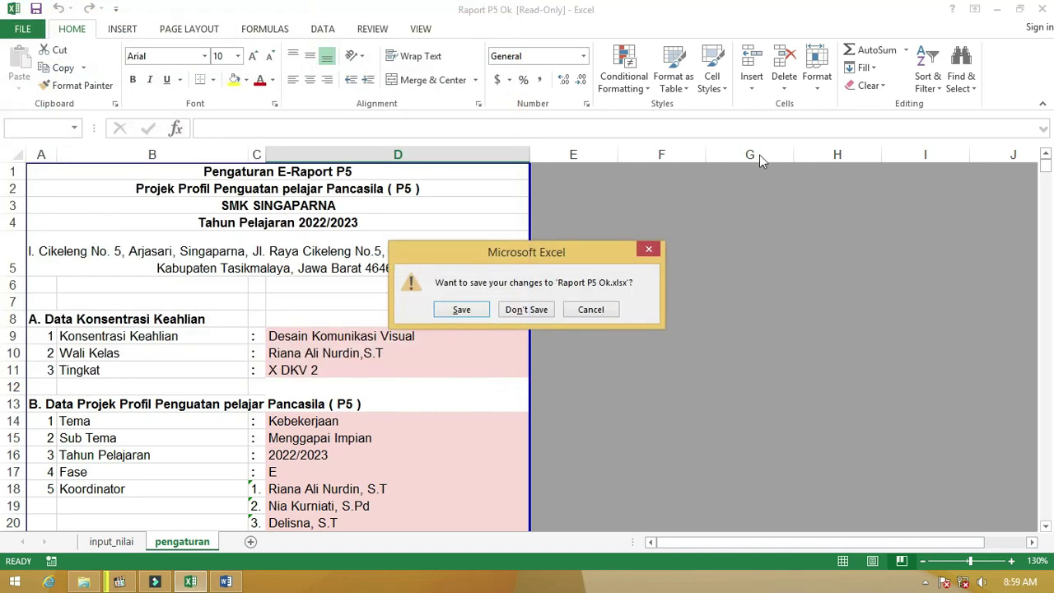
click(526, 309)
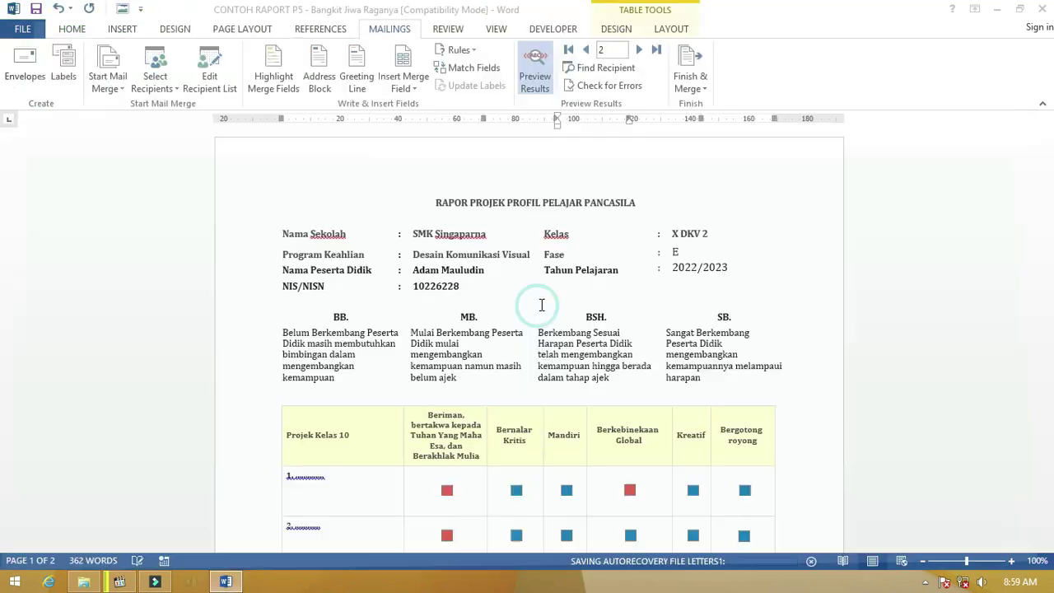
Step: Close the CONTOH RAPORT P5 - Bangkit Jiwa Raganya document in Word without saving, leaving the Raport P5 folder with nothing selected
click(1047, 8)
click(529, 311)
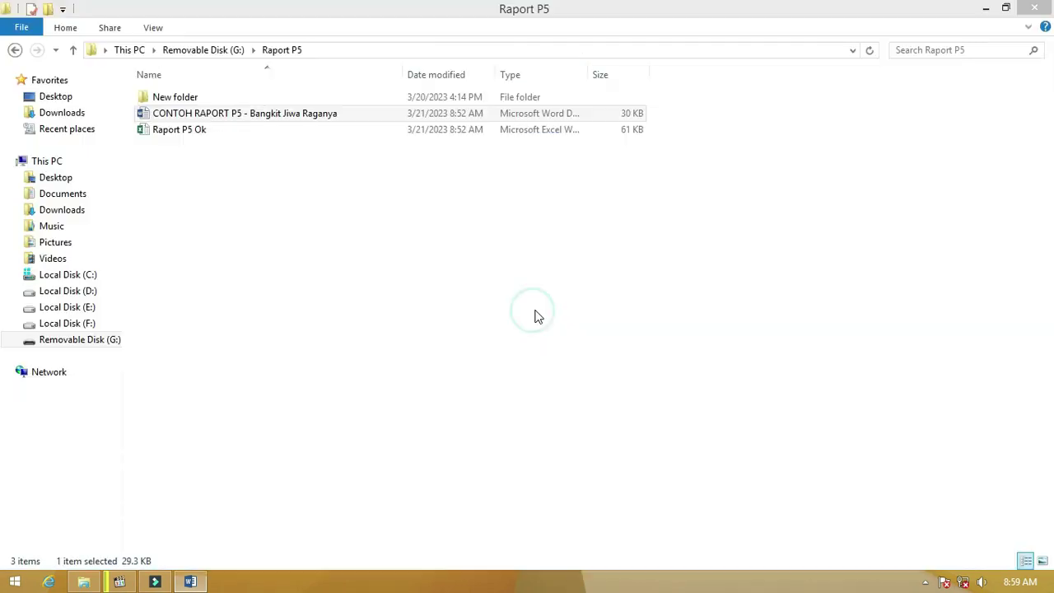
click(504, 223)
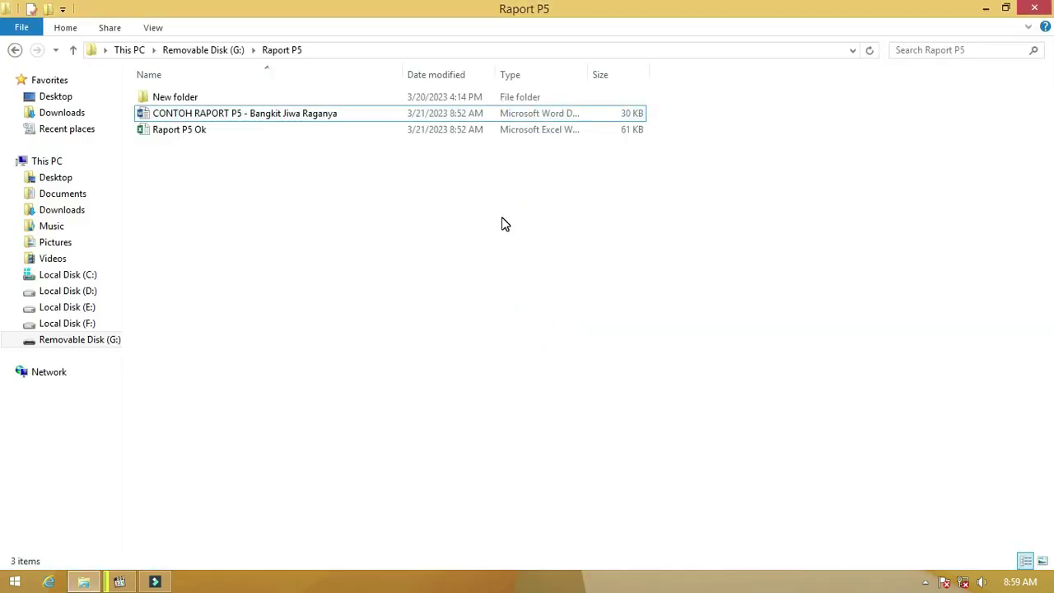